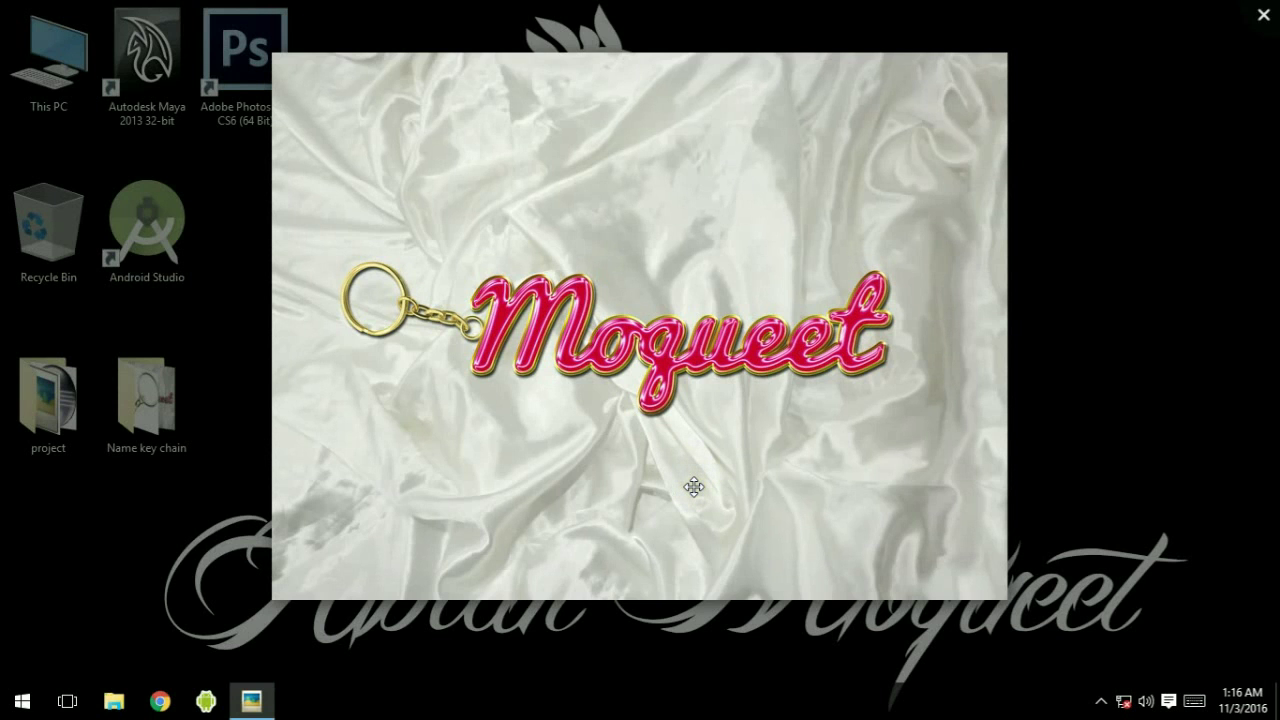
- Zoom in on the finished Moqueet keychain image in Picasa, then close the viewer
scroll(740, 415, "up", 3)
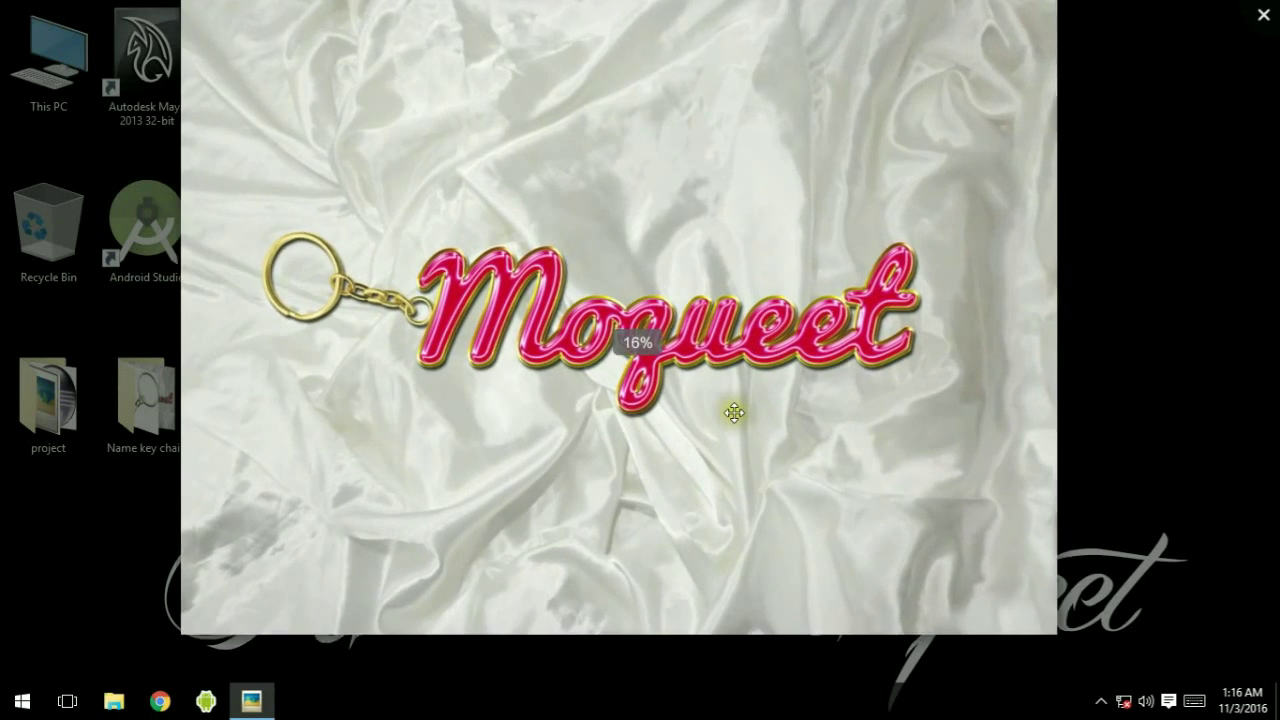
scroll(734, 412, "up", 3)
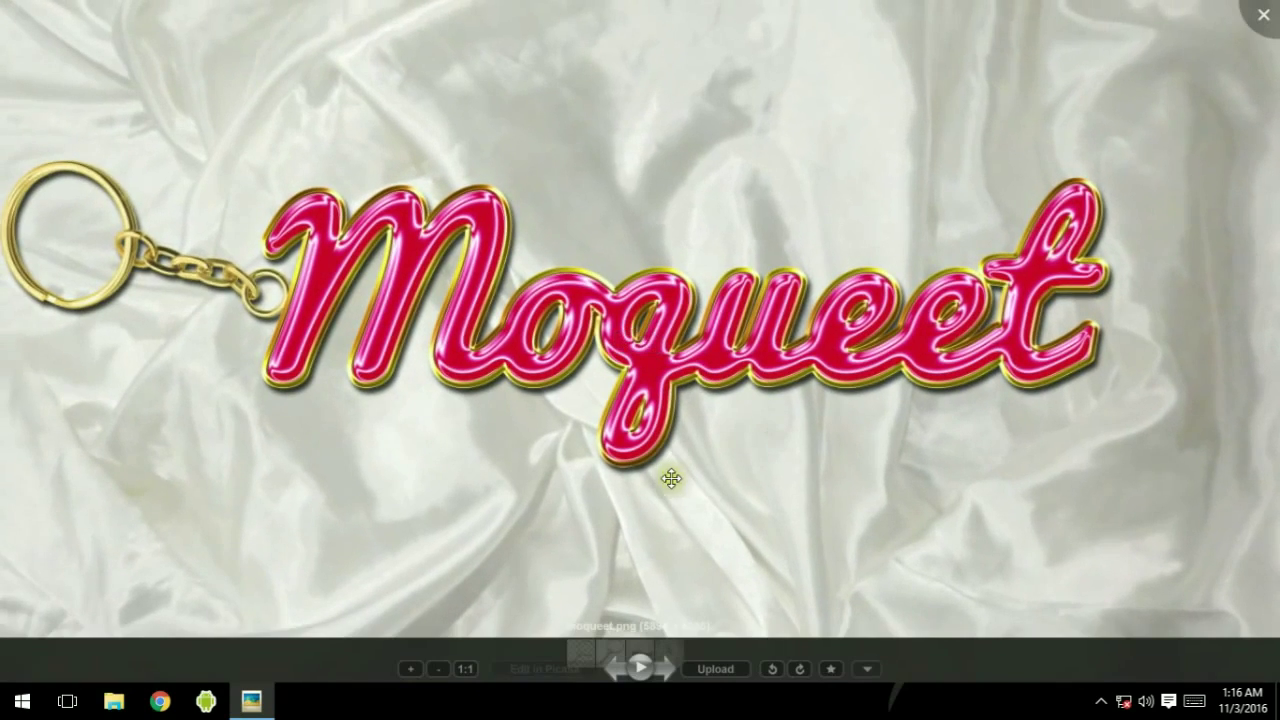
scroll(710, 420, "up", 2)
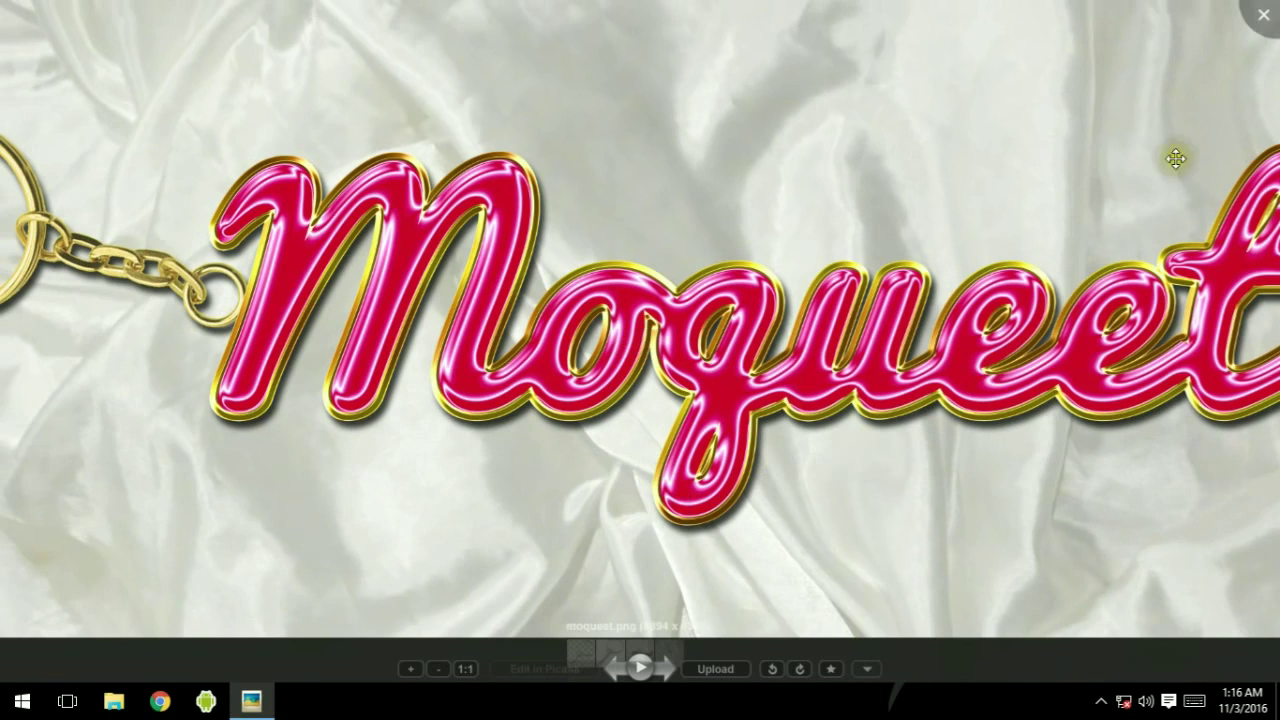
left_click(1262, 14)
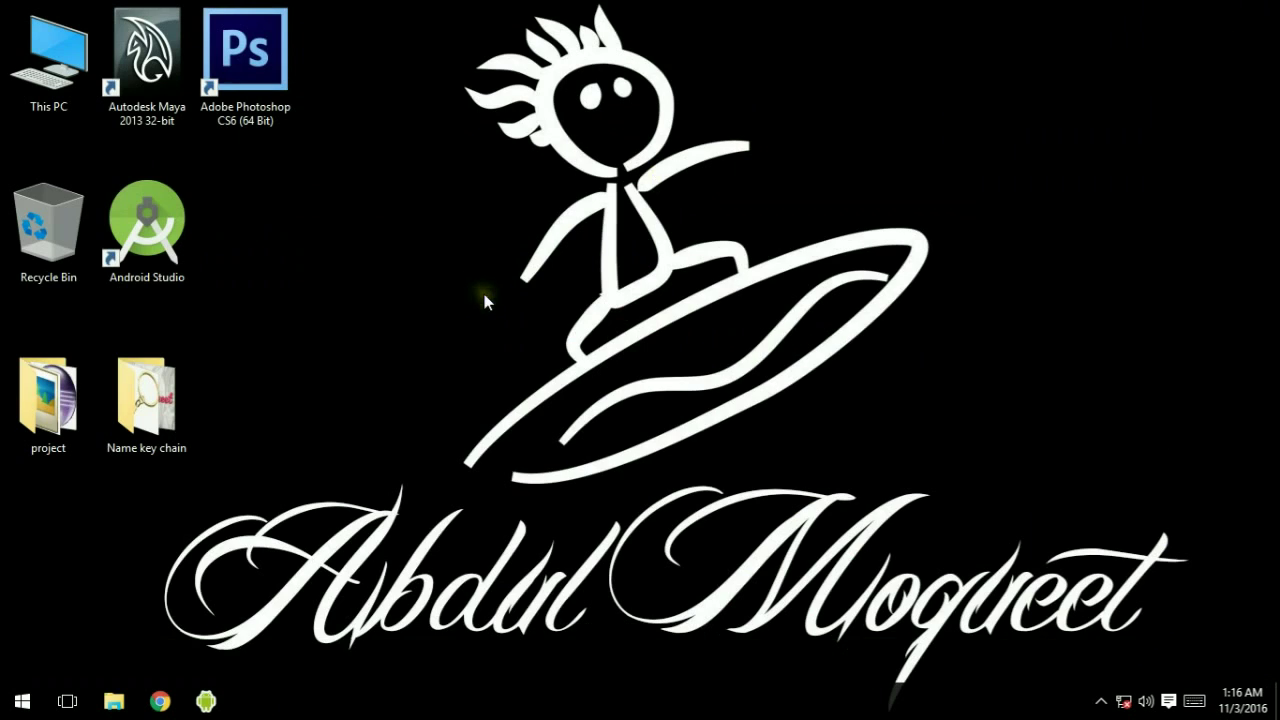
- Open the white_satin image from the Name key chain folder with Adobe Photoshop CS6
double_click(169, 385)
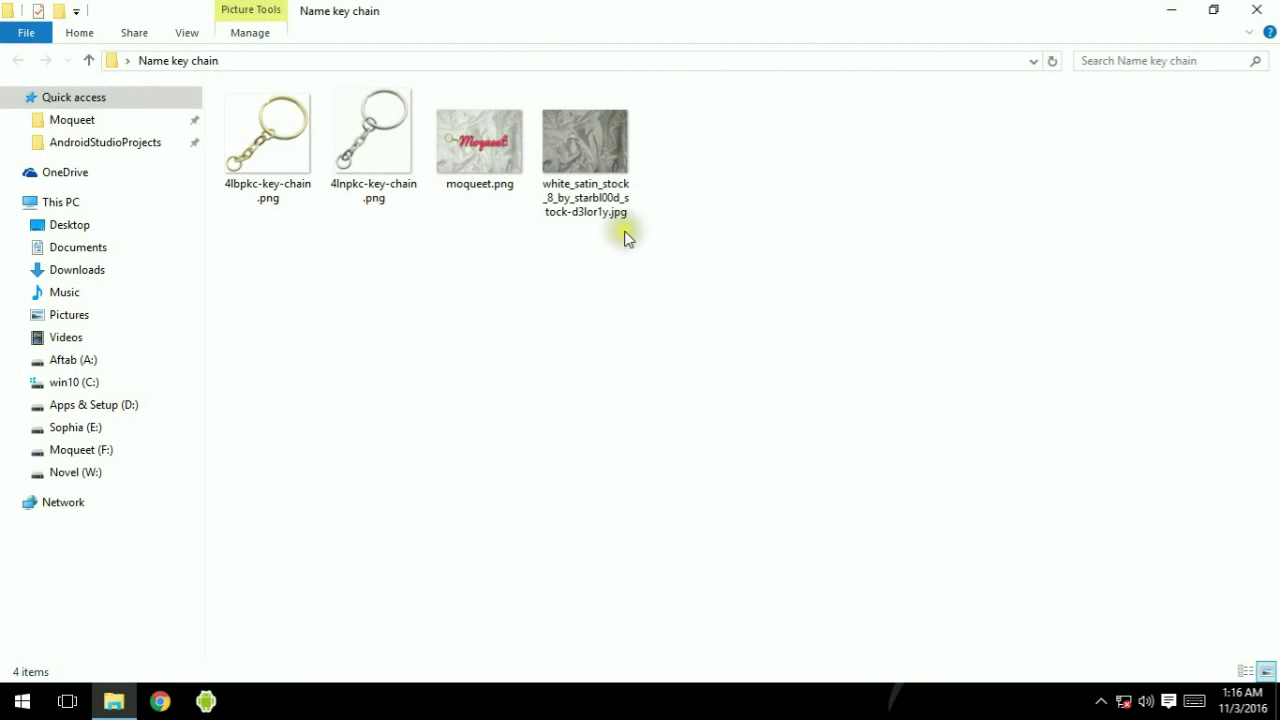
left_click(614, 178)
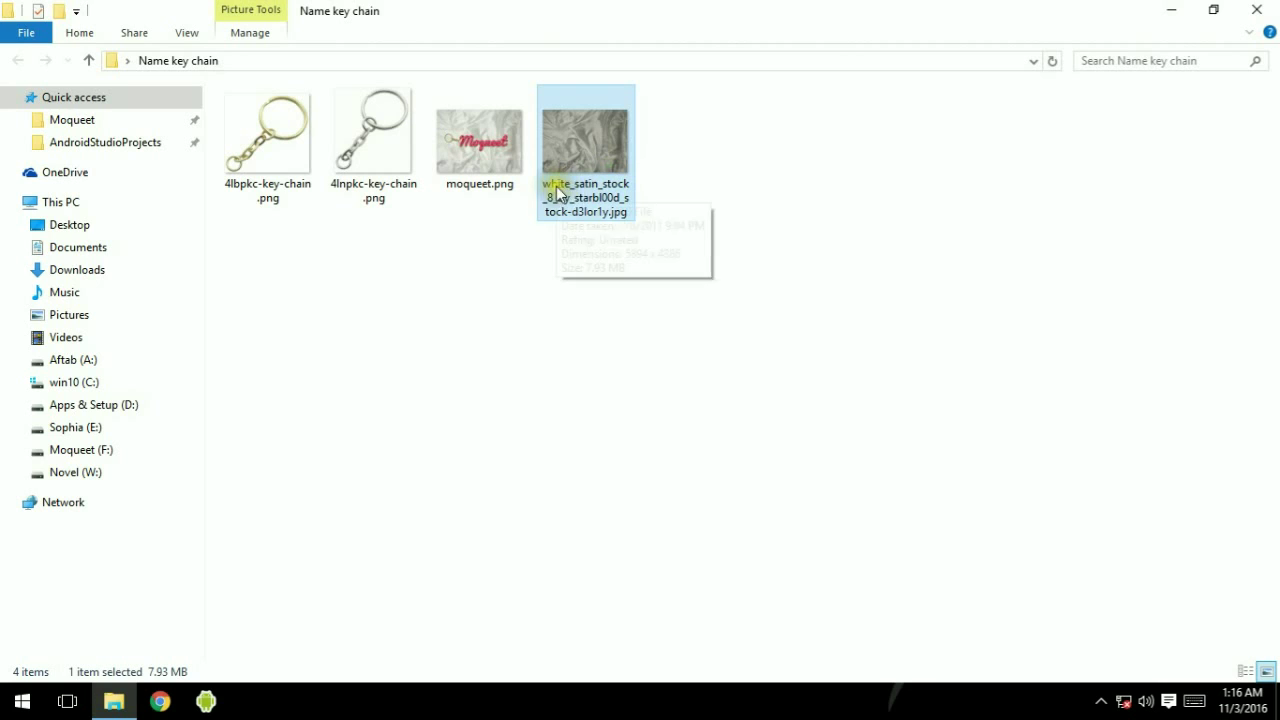
right_click(601, 178)
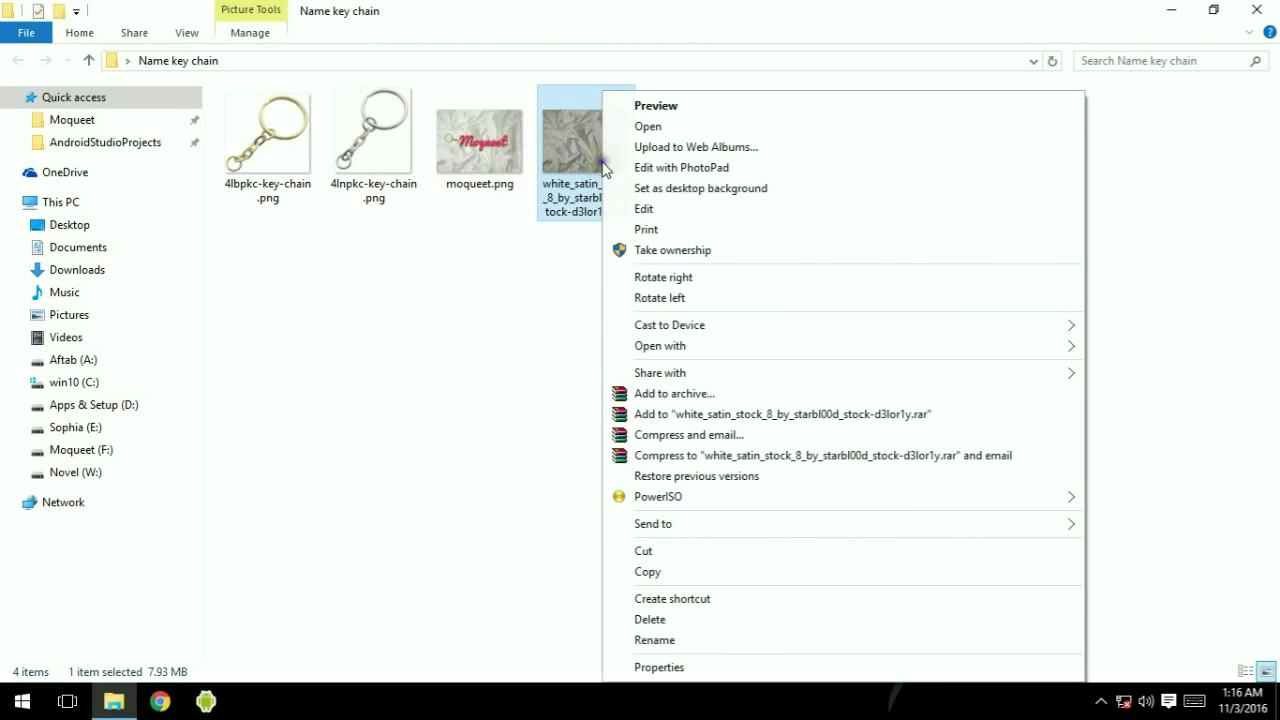
mouse_move(712, 350)
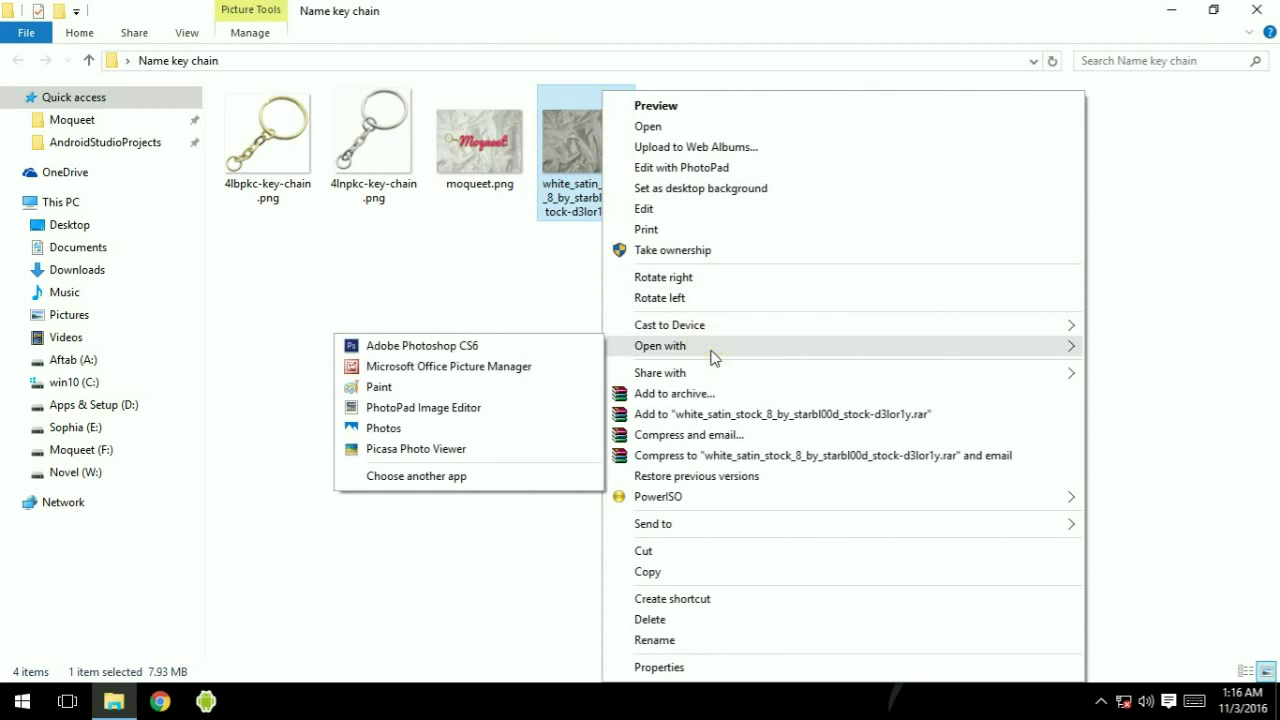
left_click(530, 350)
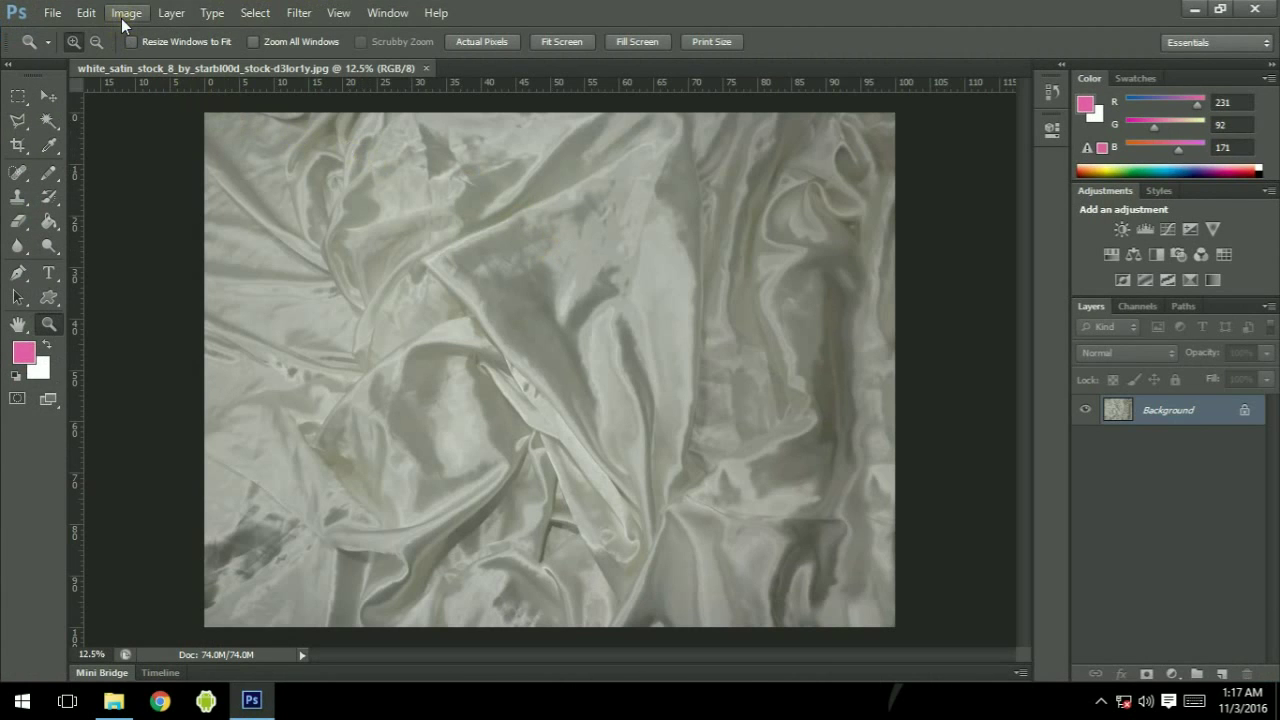
- Apply Levels to the satin photo with midtone input 1.80 and highlight input 210
left_click(121, 18)
mouse_move(188, 66)
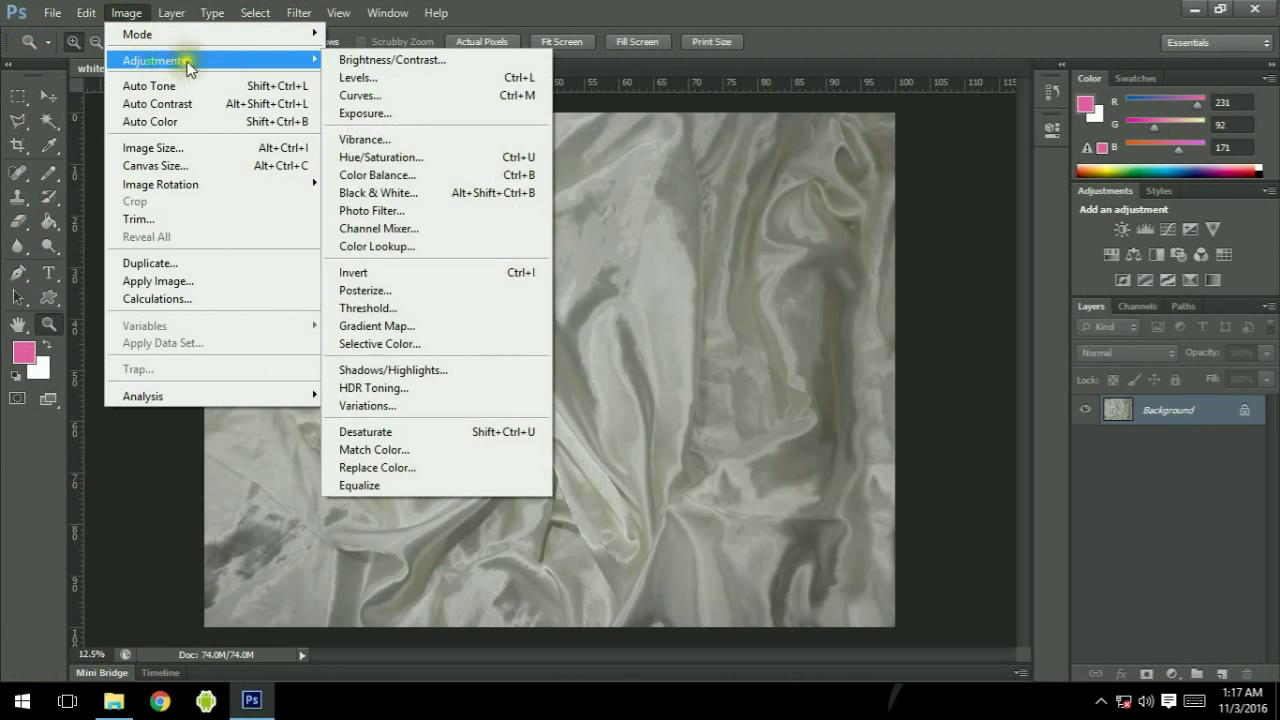
left_click(361, 79)
left_click(916, 278)
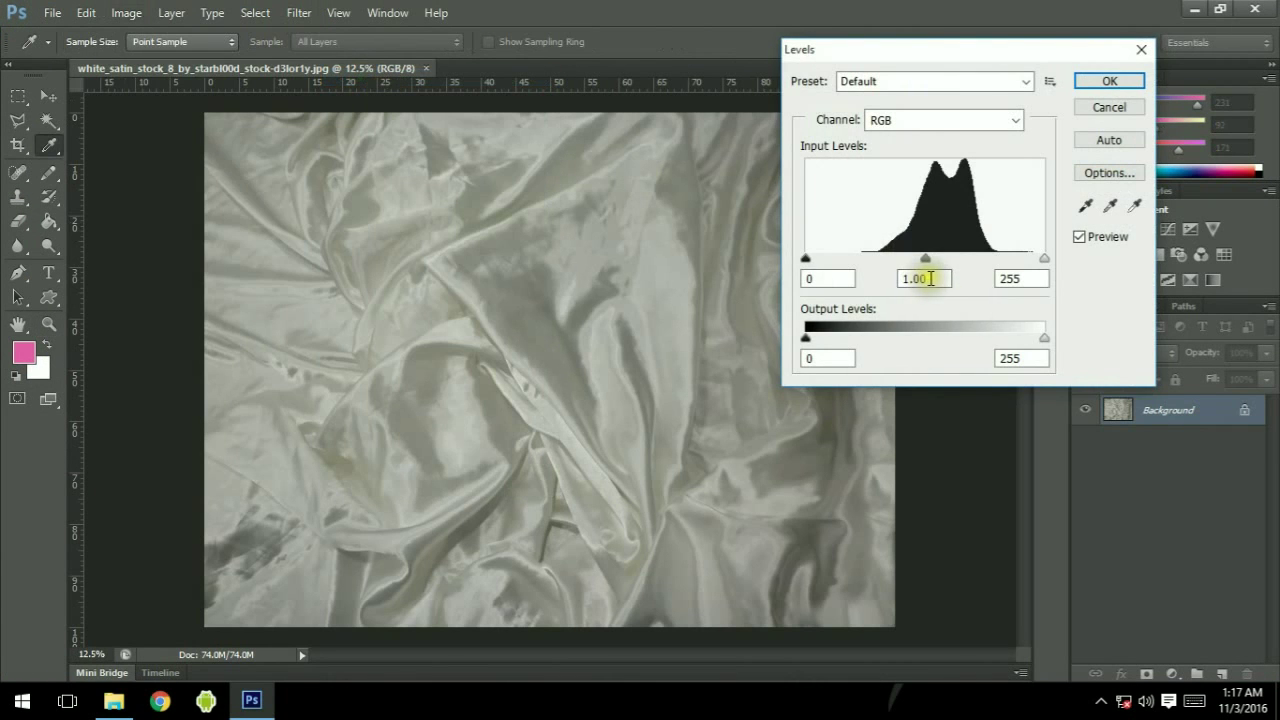
double_click(918, 279)
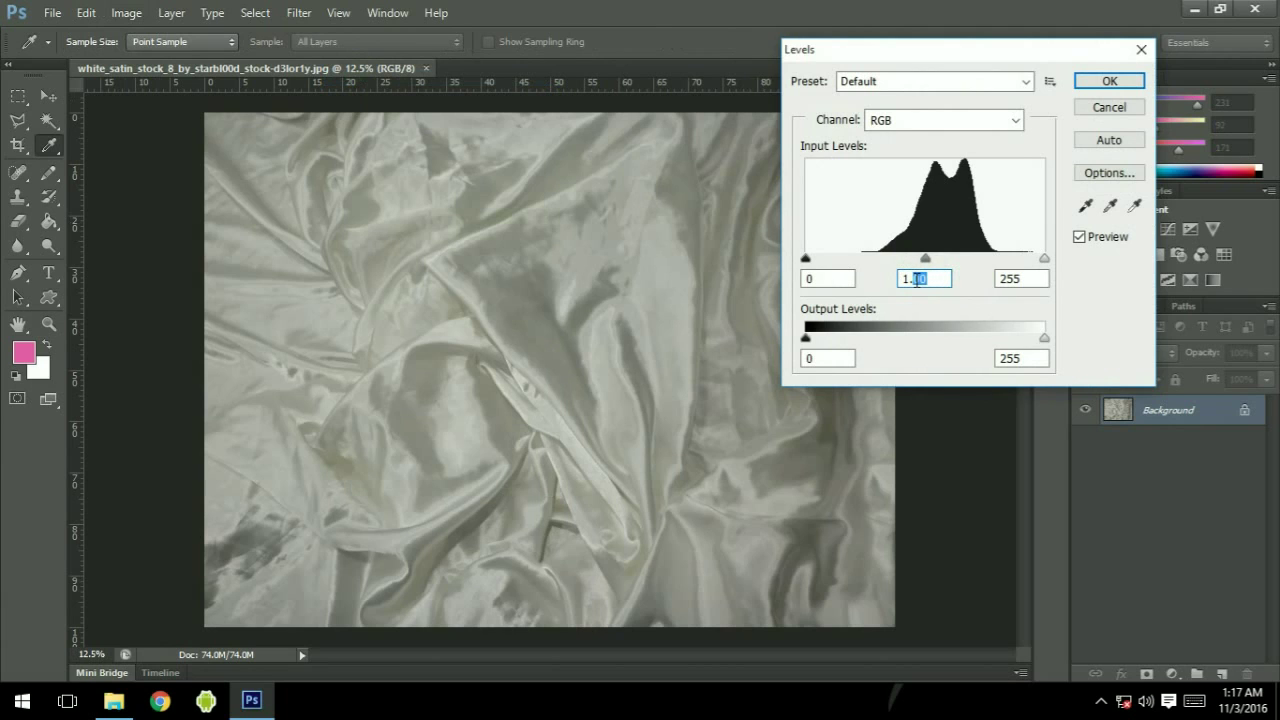
type("80")
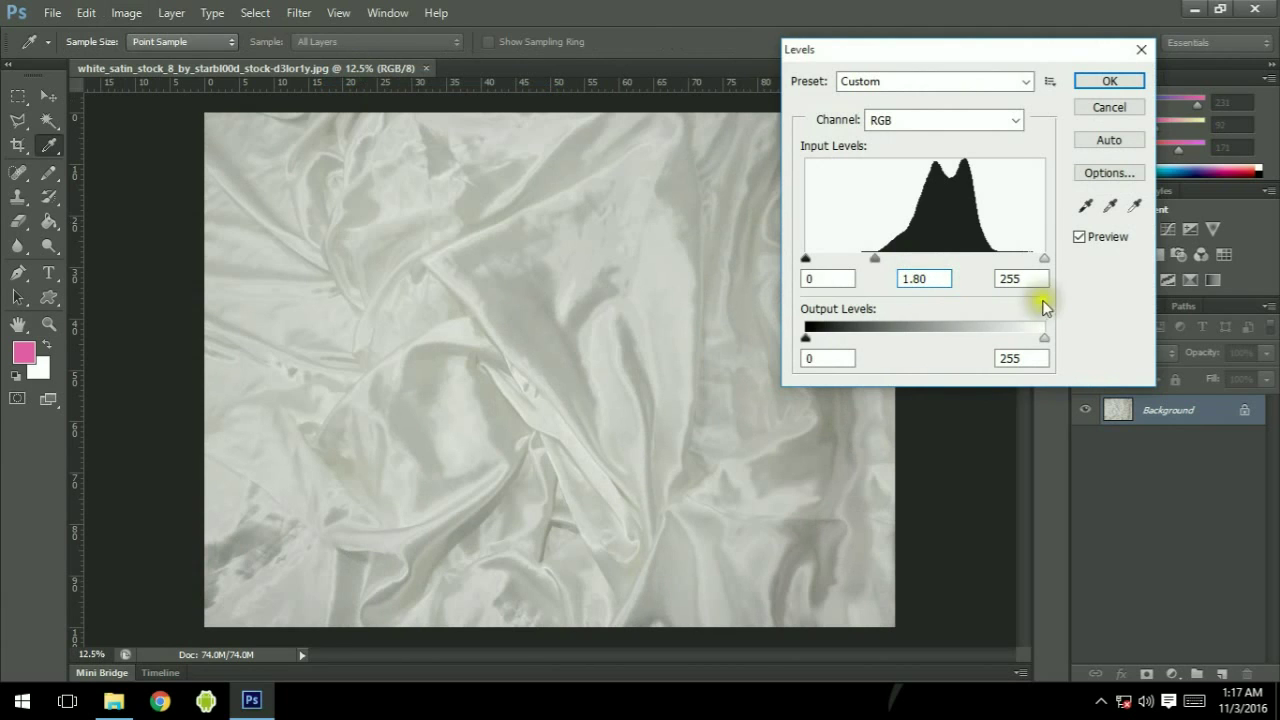
left_click_drag(1045, 283, 996, 277)
type("210")
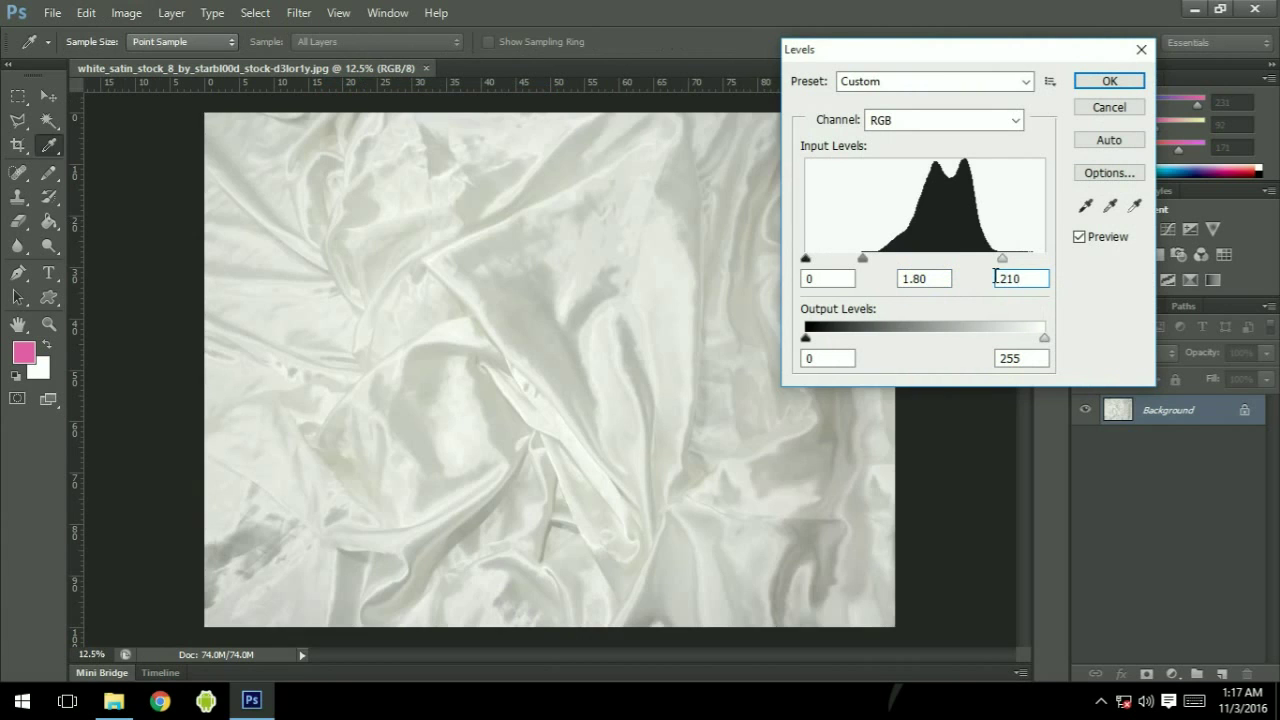
key("Return")
key("z")
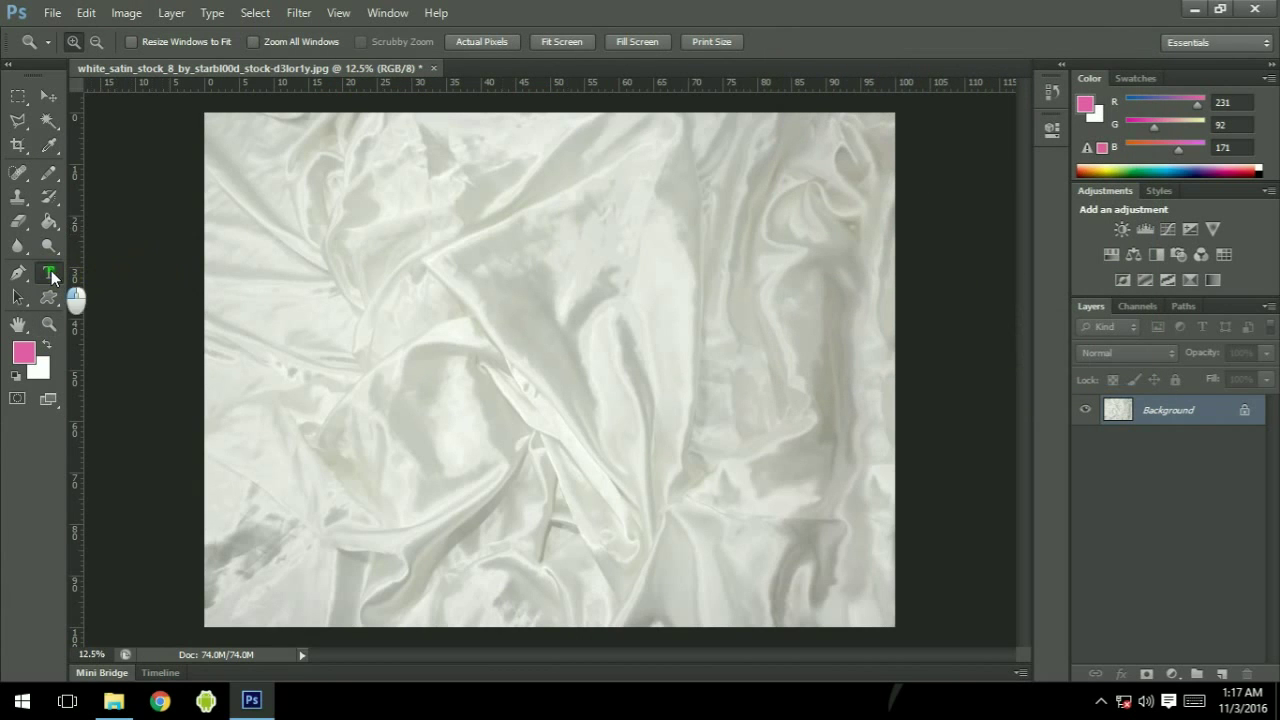
- Type 'moqueet' near the canvas centre in Pacifico script and commit the text
left_click(50, 274)
left_click(397, 381)
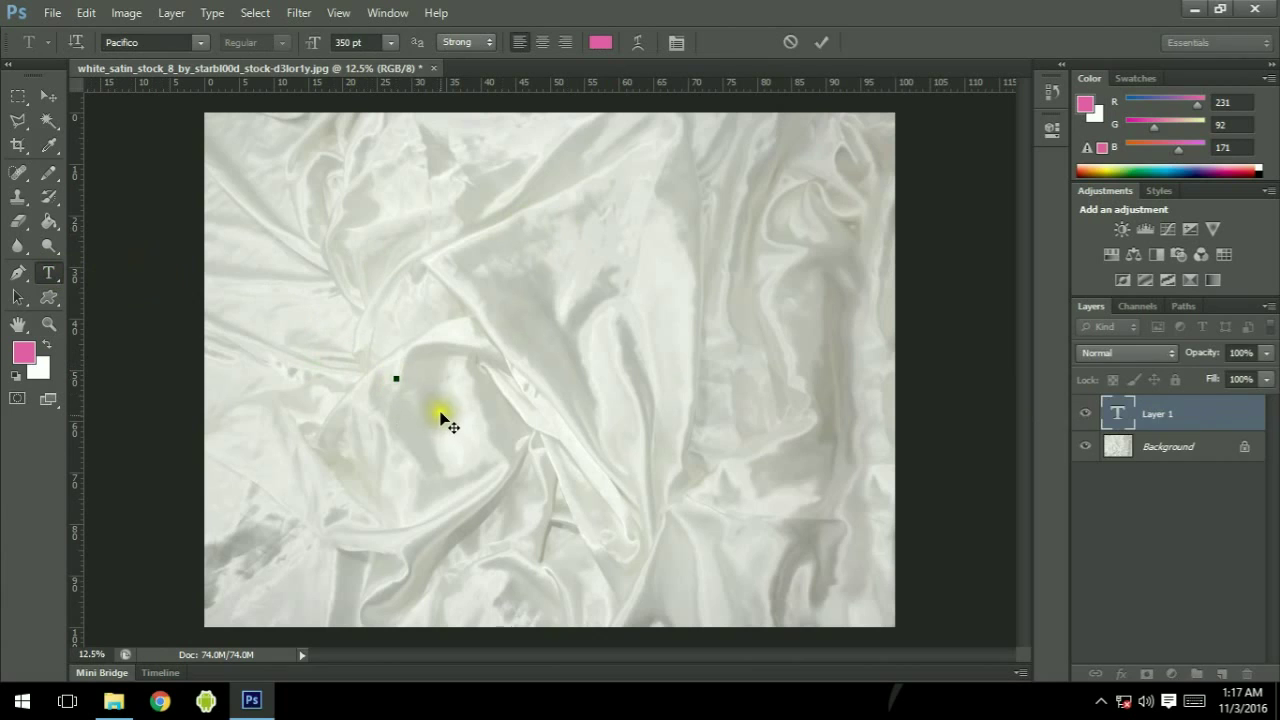
type("m")
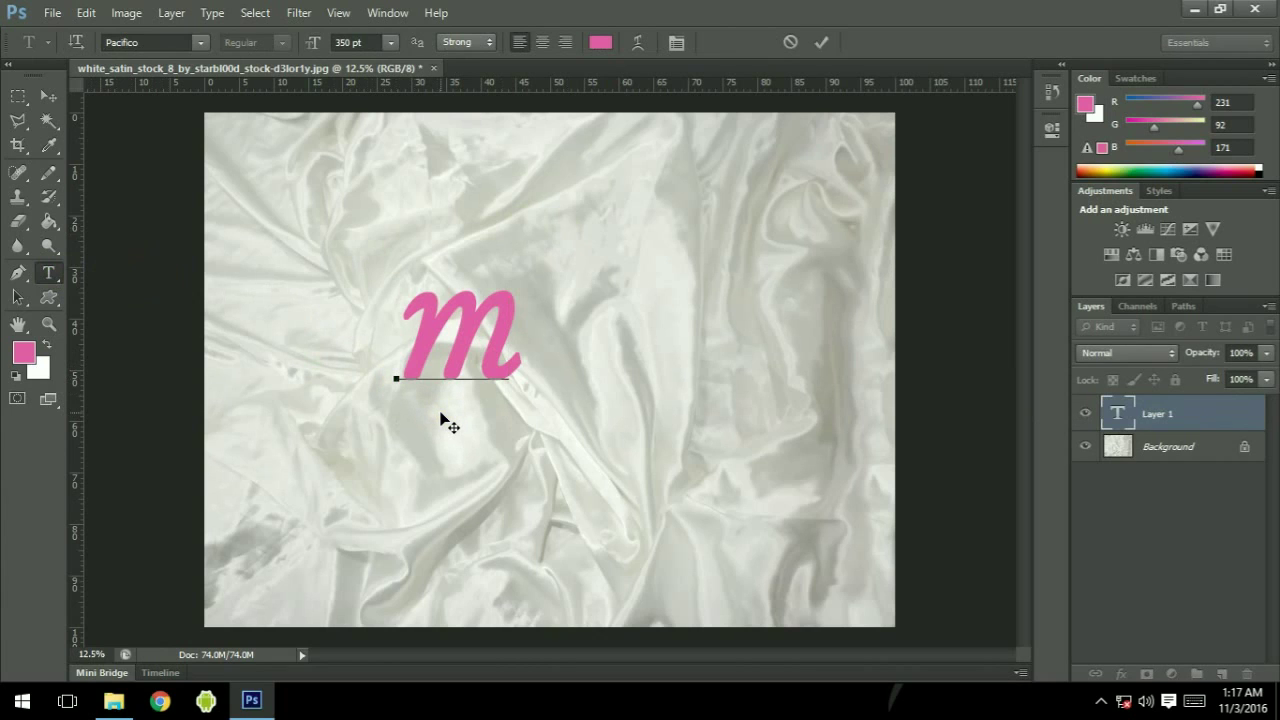
type("oqueet")
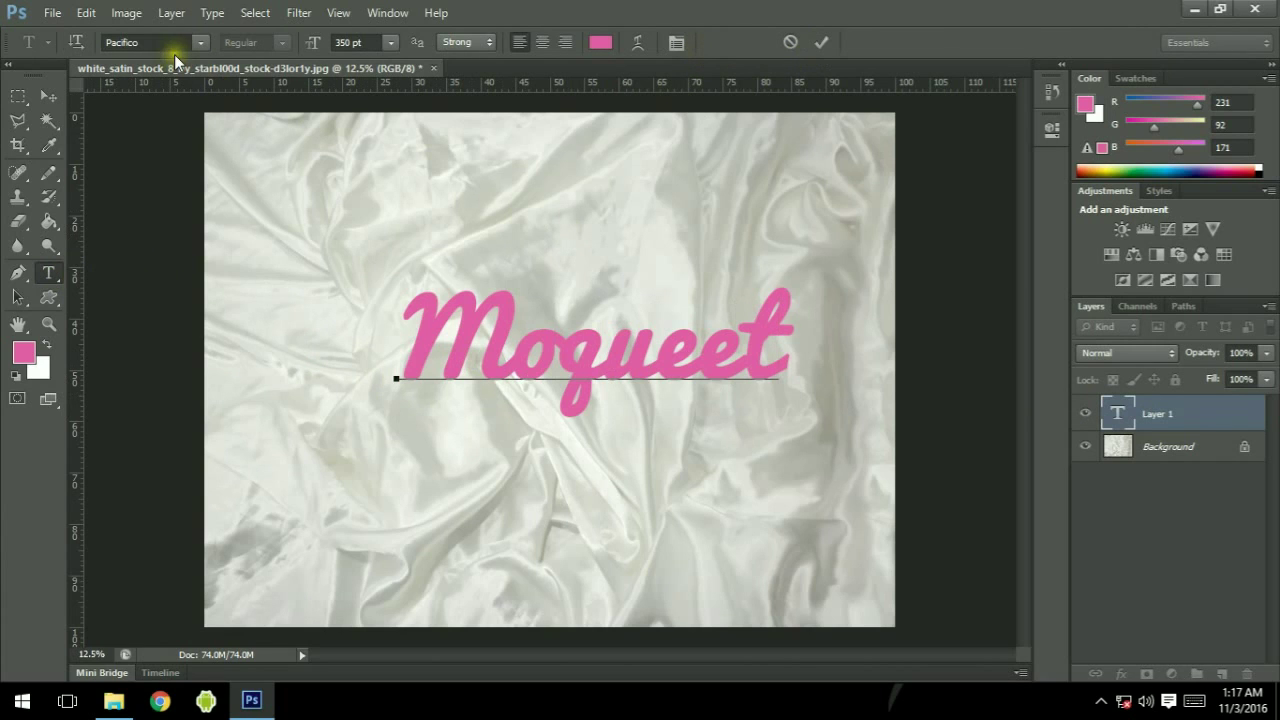
left_click(133, 42)
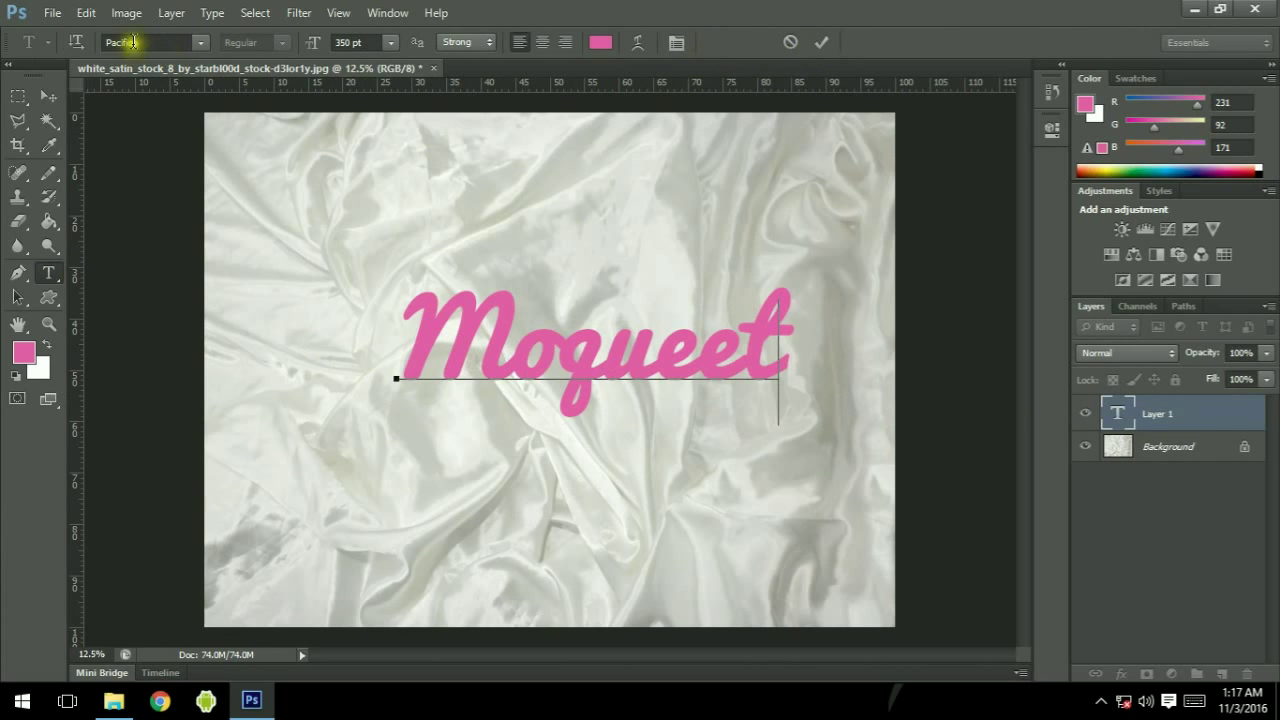
double_click(130, 42)
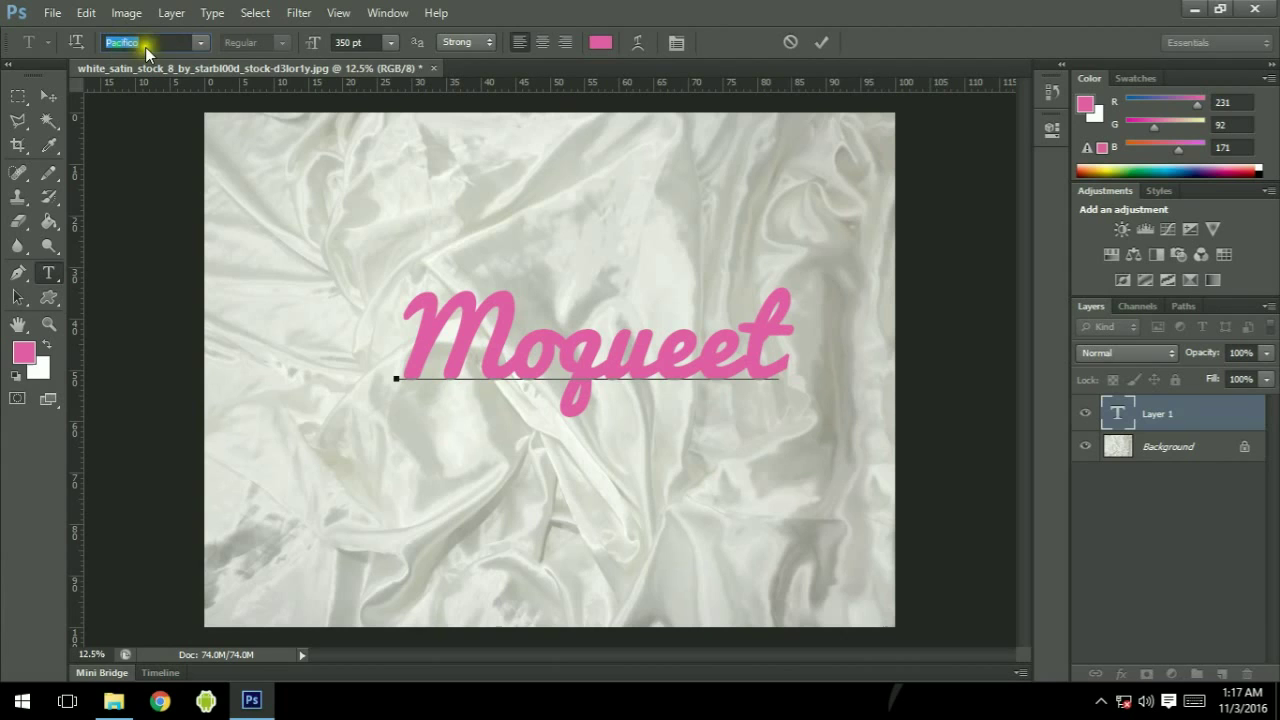
left_click(820, 43)
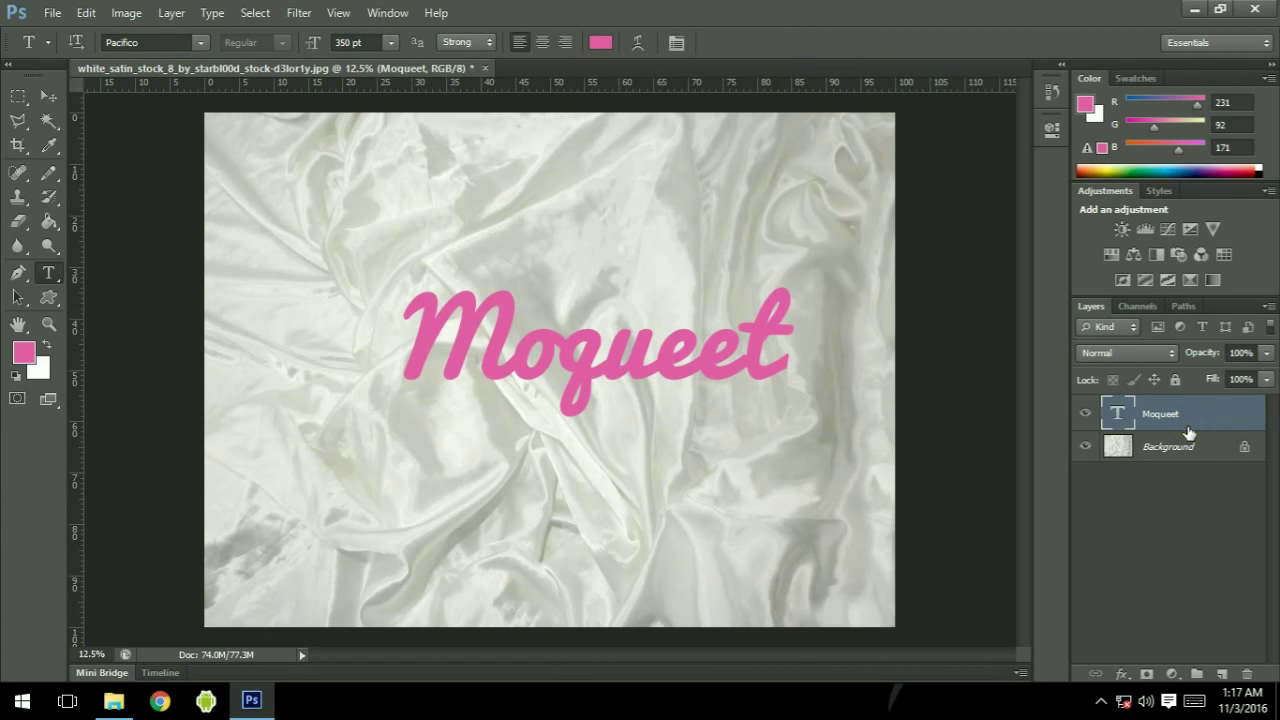
- Duplicate the Moqueet text layer, give the copy 0% Fill, and reselect the original
key("ctrl+j")
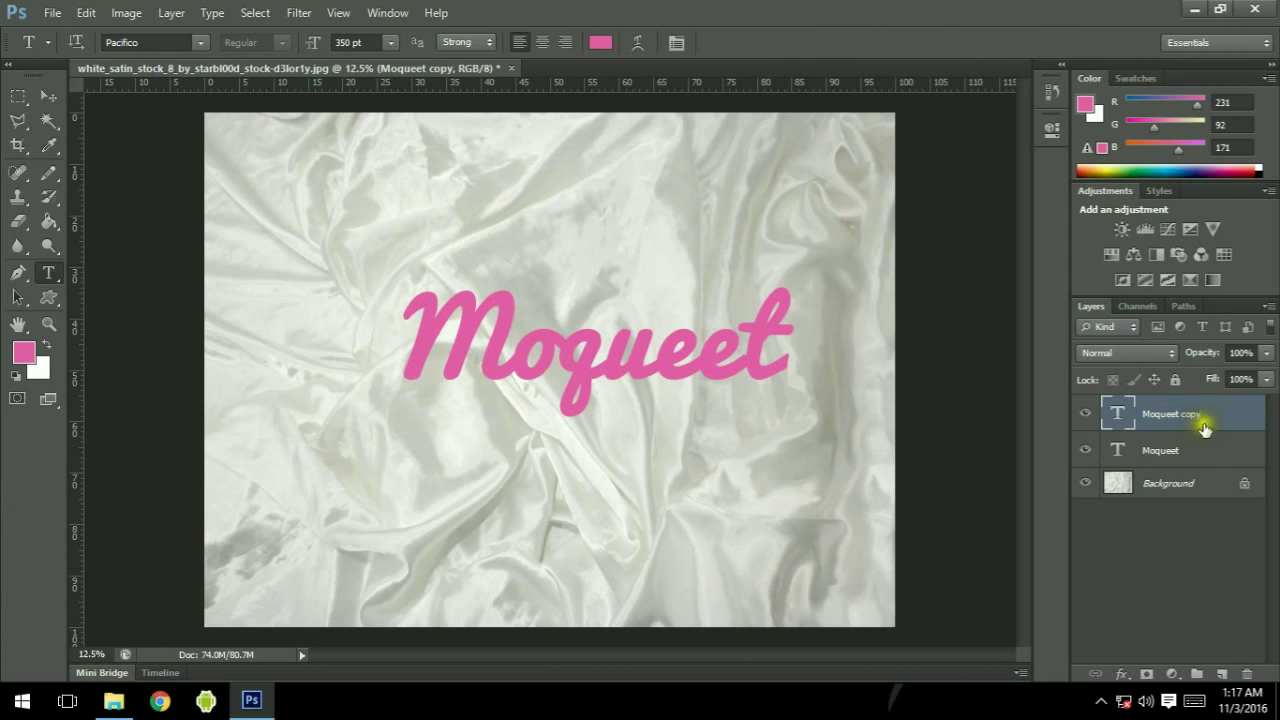
left_click(1263, 381)
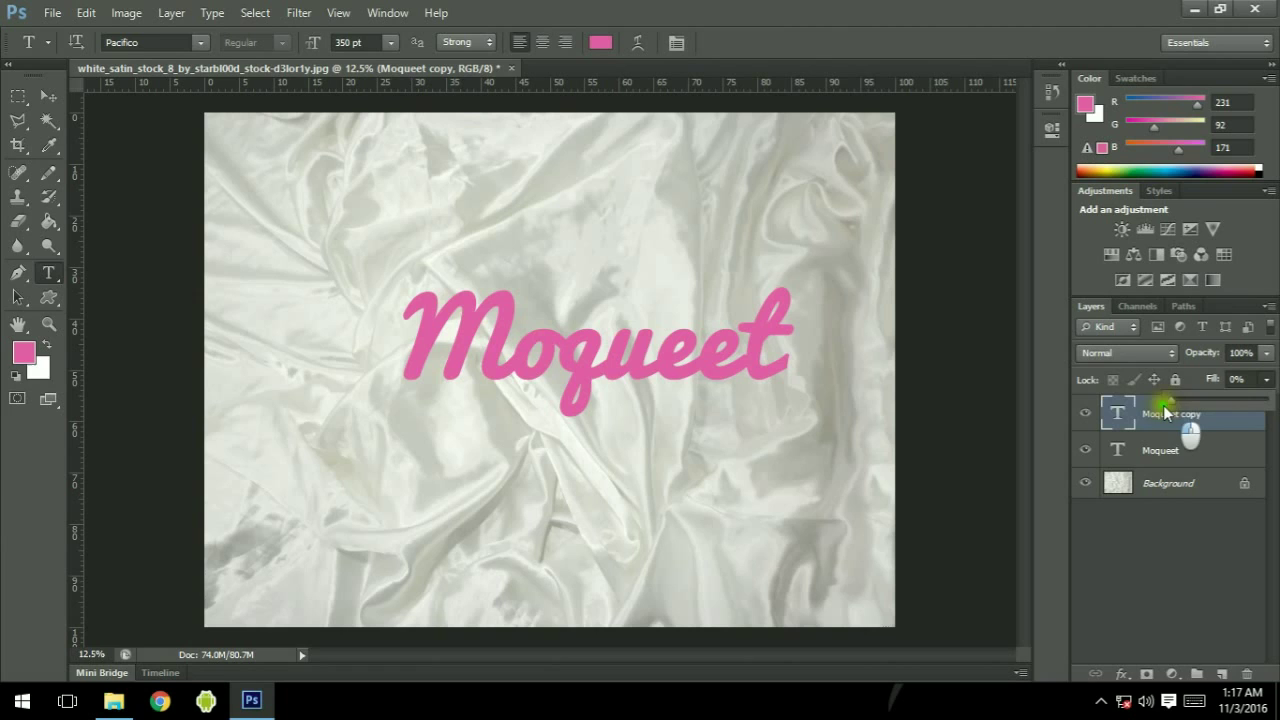
left_click(1197, 444)
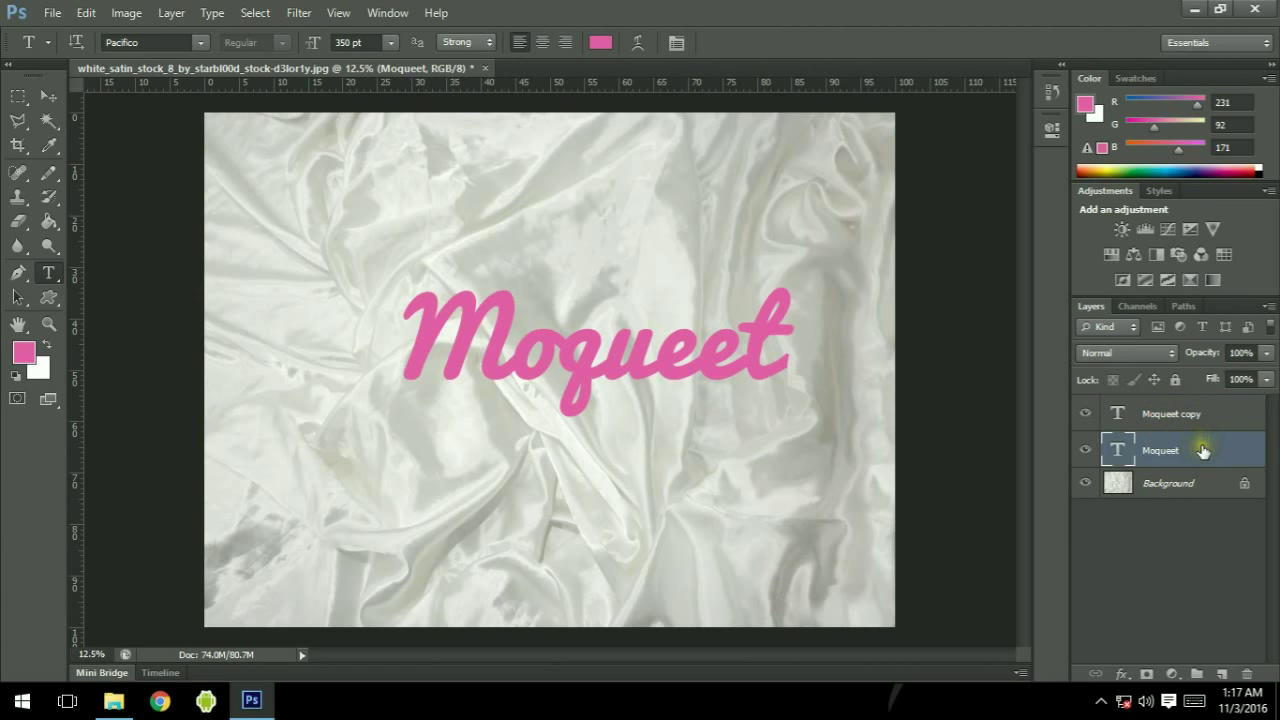
- Add a Bevel & Emboss layer style to Moqueet using the Stroke Emboss style
double_click(1203, 451)
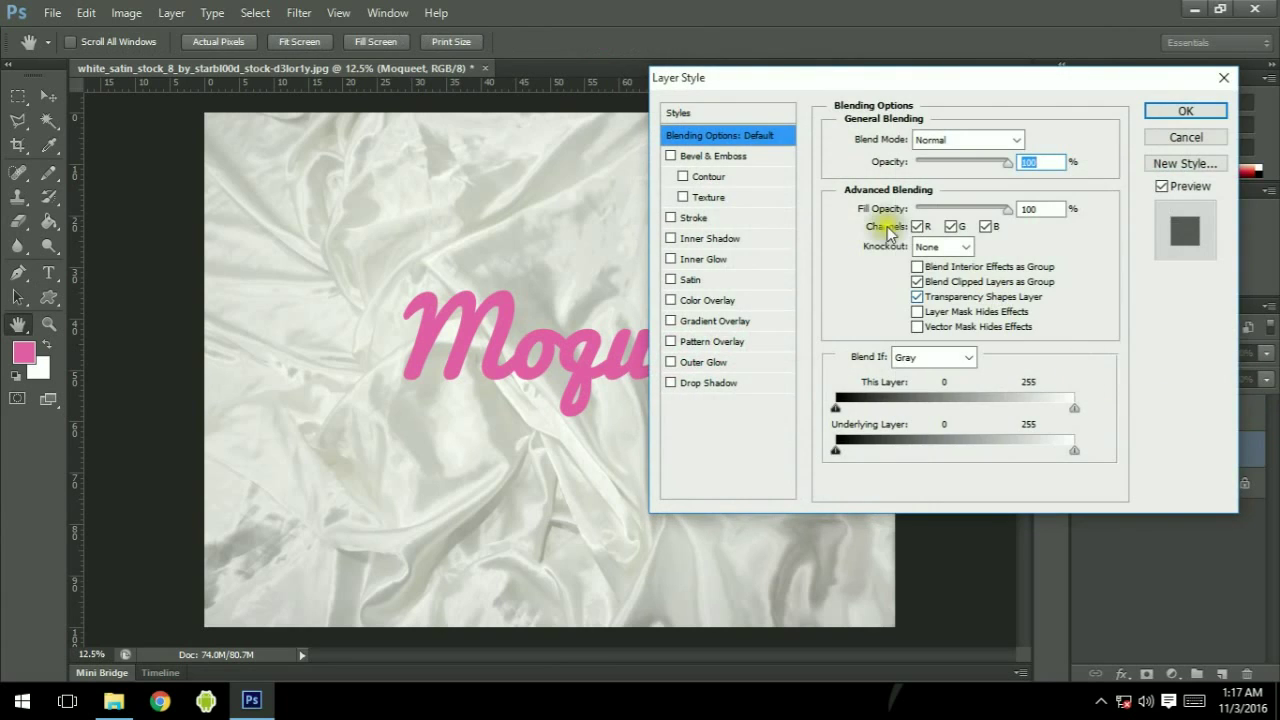
left_click(728, 155)
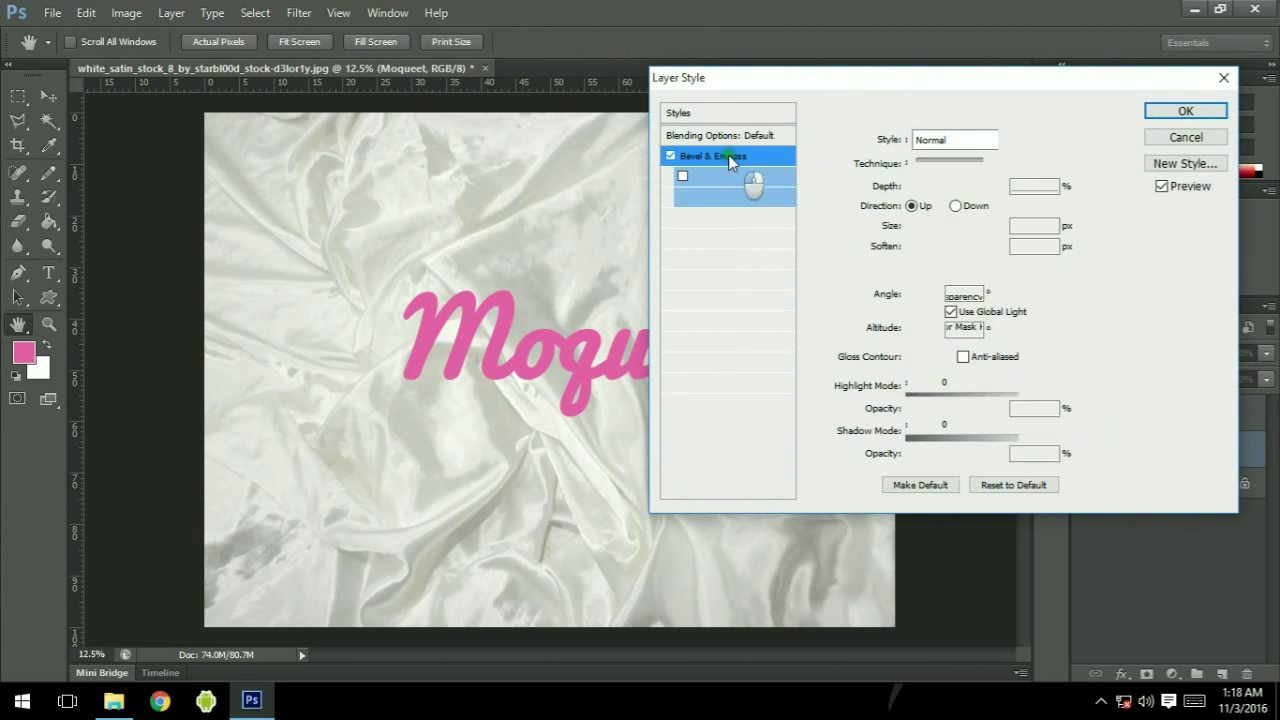
left_click(935, 139)
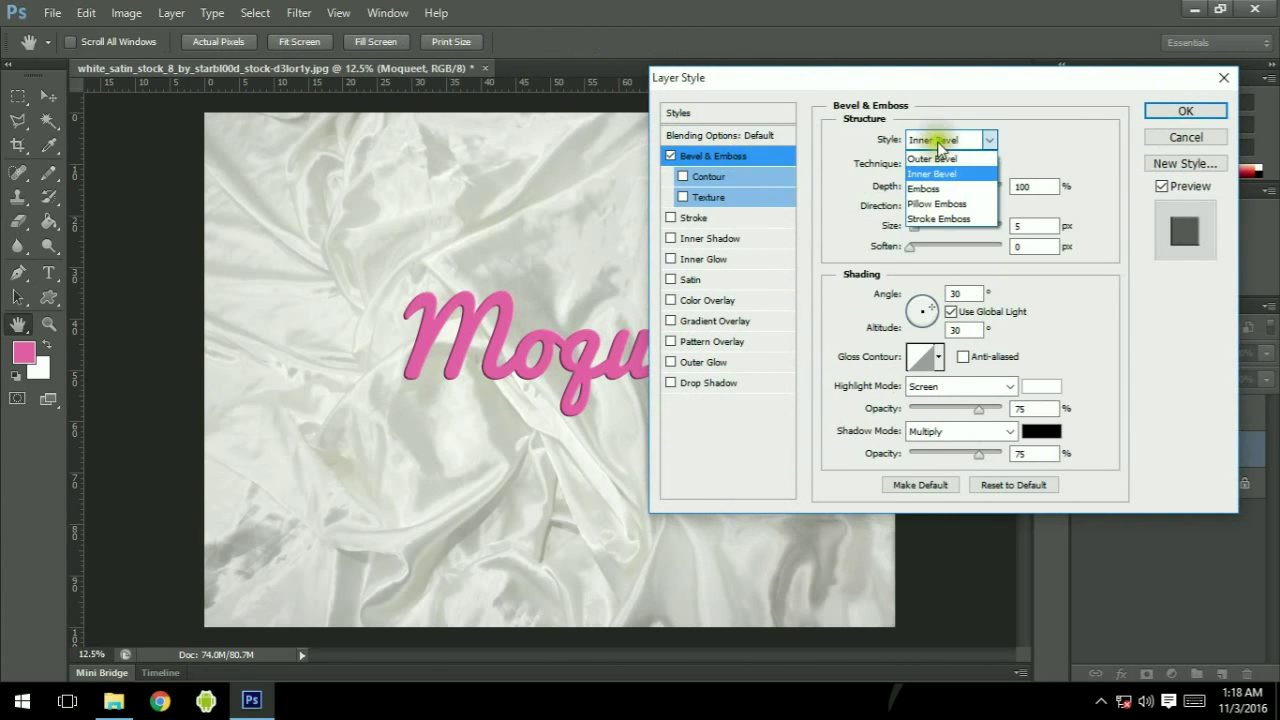
left_click(939, 217)
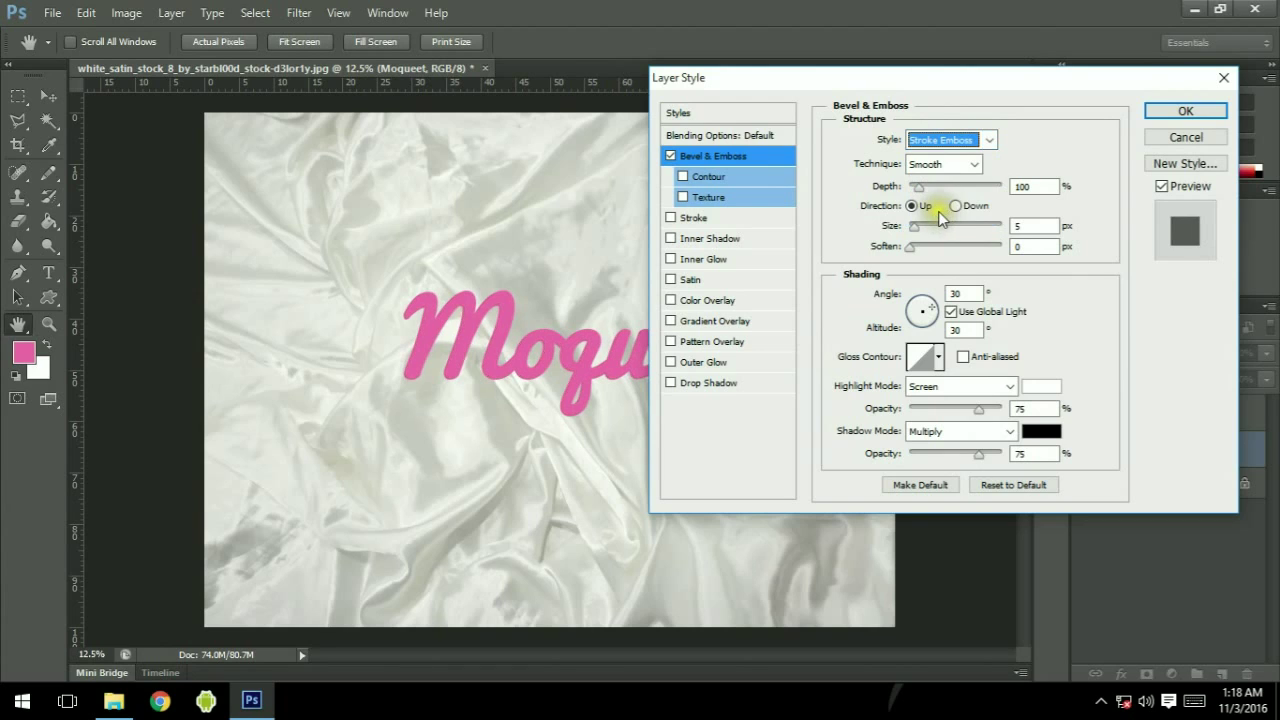
left_click(1018, 226)
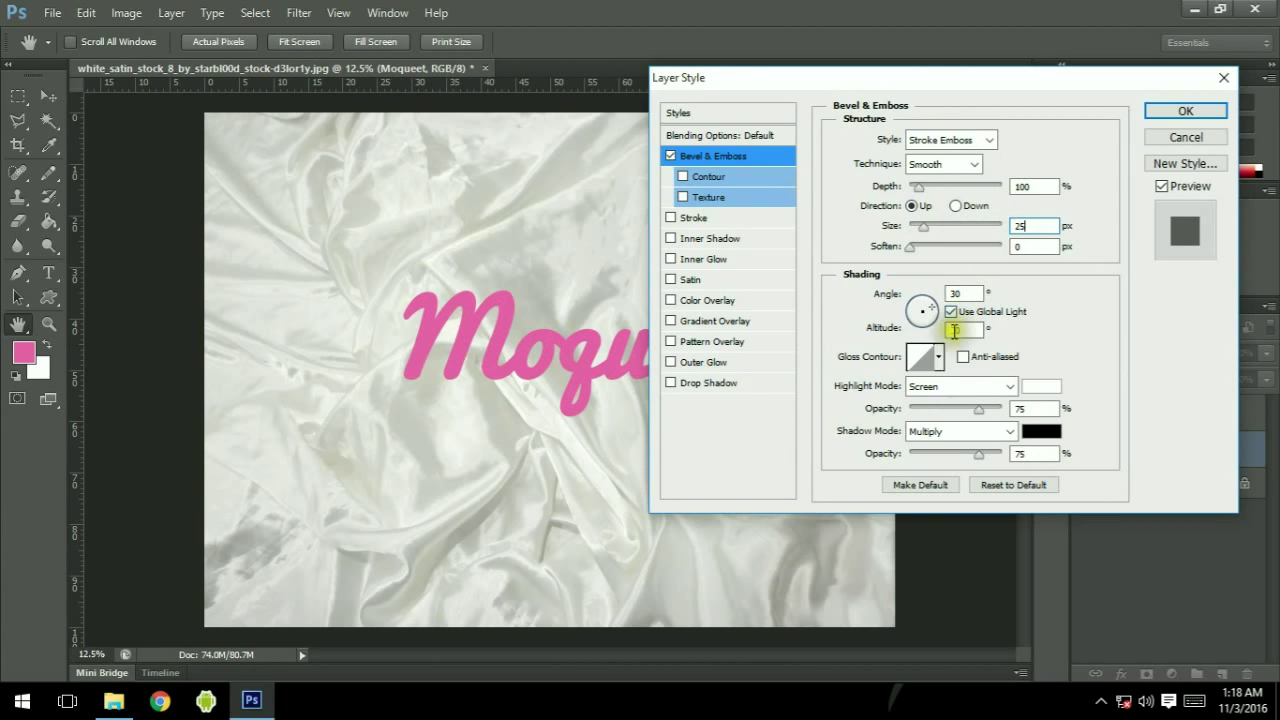
- Set the bevel's gloss contour to anti-aliased Cone, Linear Light highlights, and 50% shadow opacity
left_click(924, 358)
left_click(601, 134)
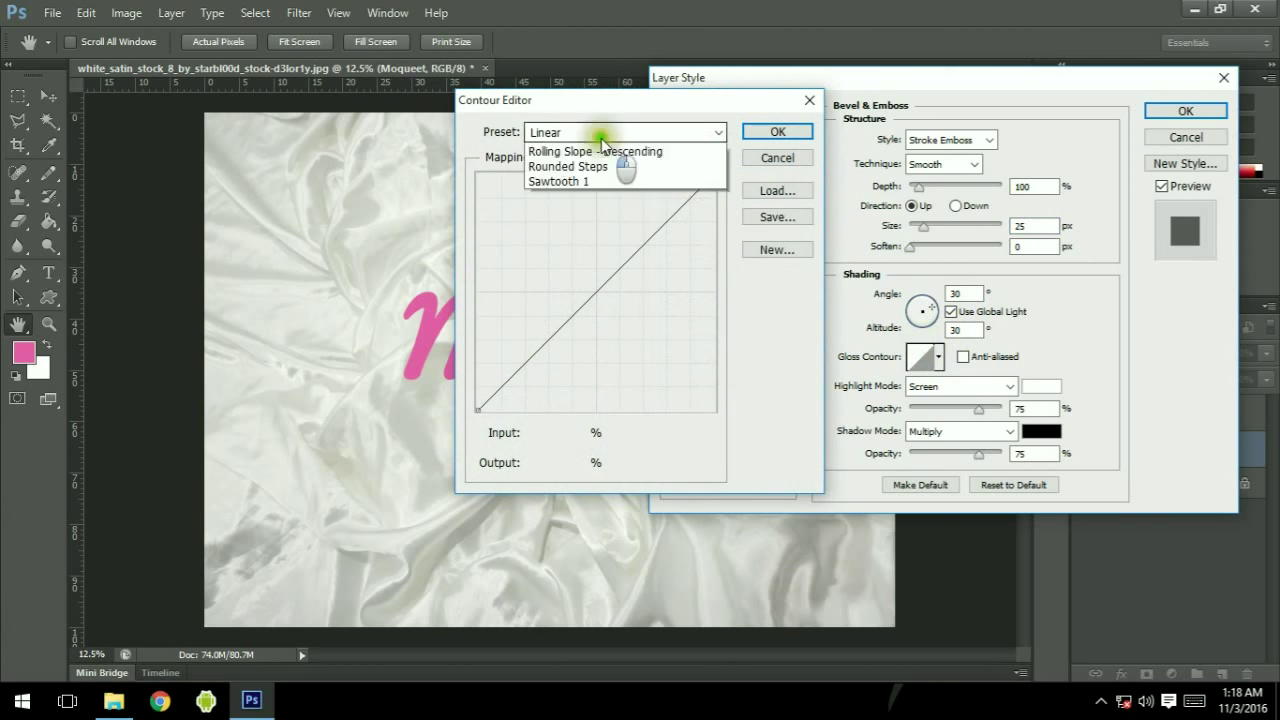
left_click(579, 227)
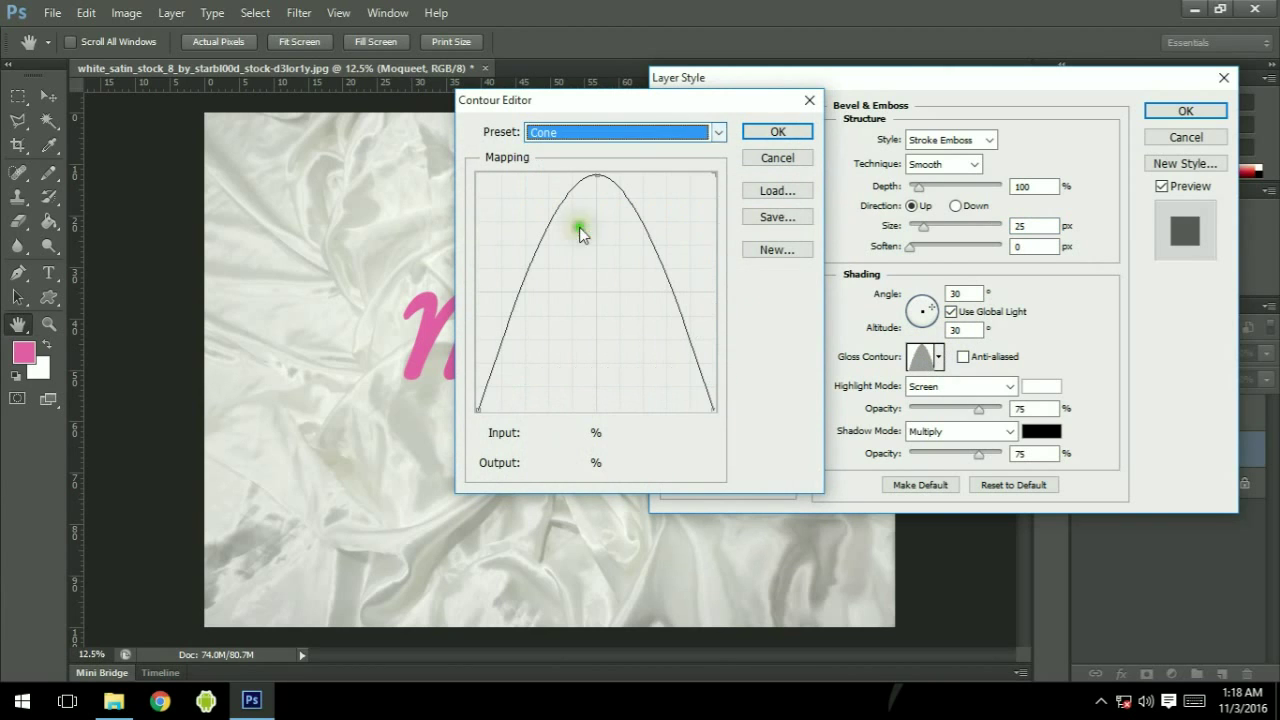
left_click(777, 138)
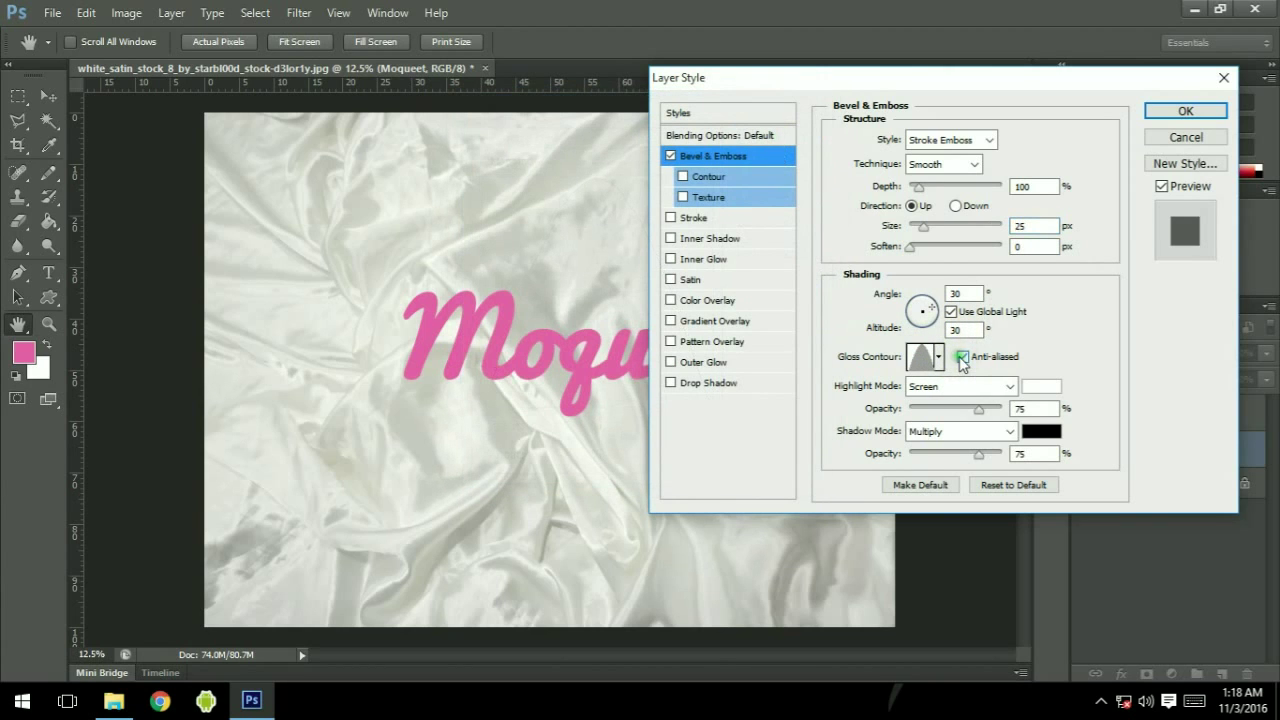
left_click(961, 357)
left_click(955, 386)
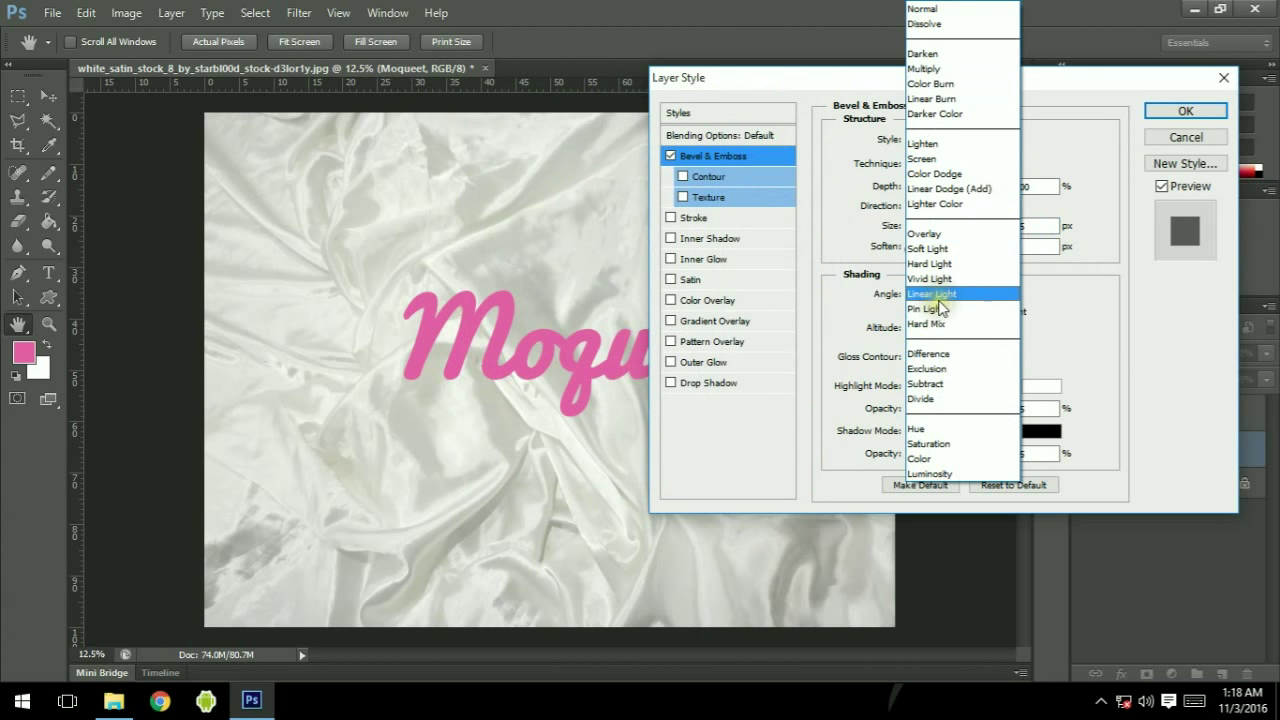
left_click(943, 295)
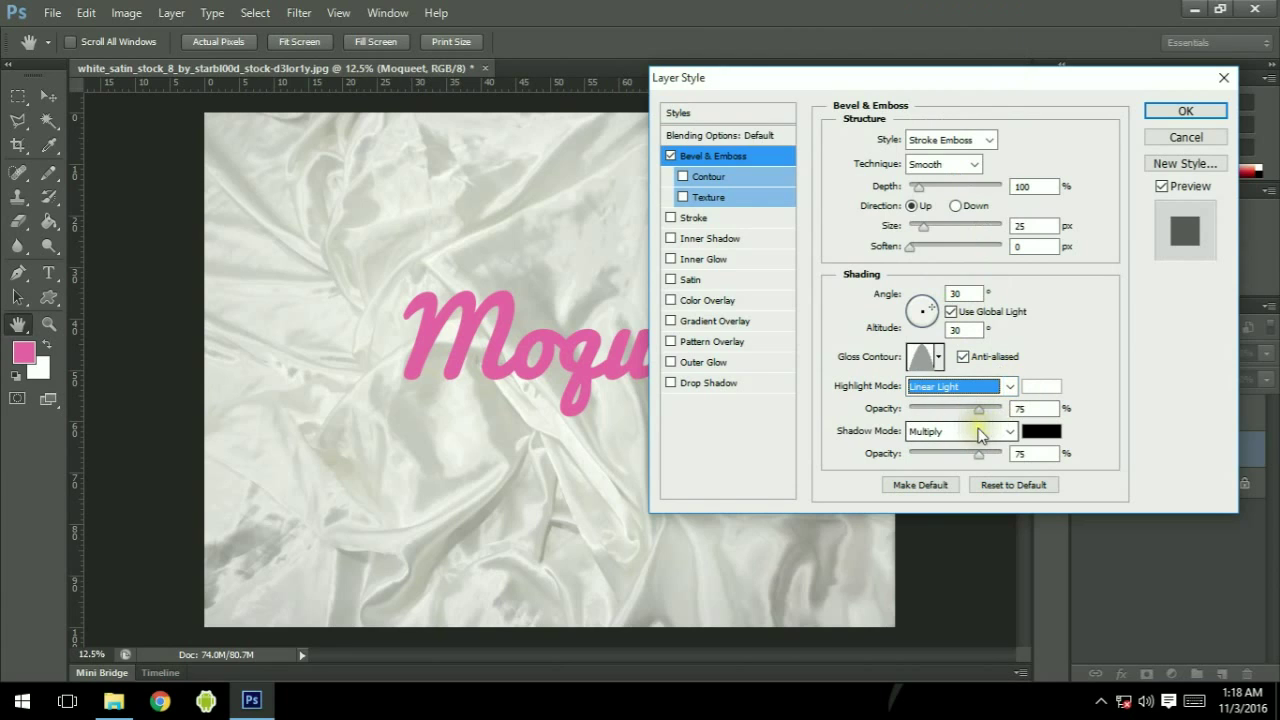
double_click(1030, 452)
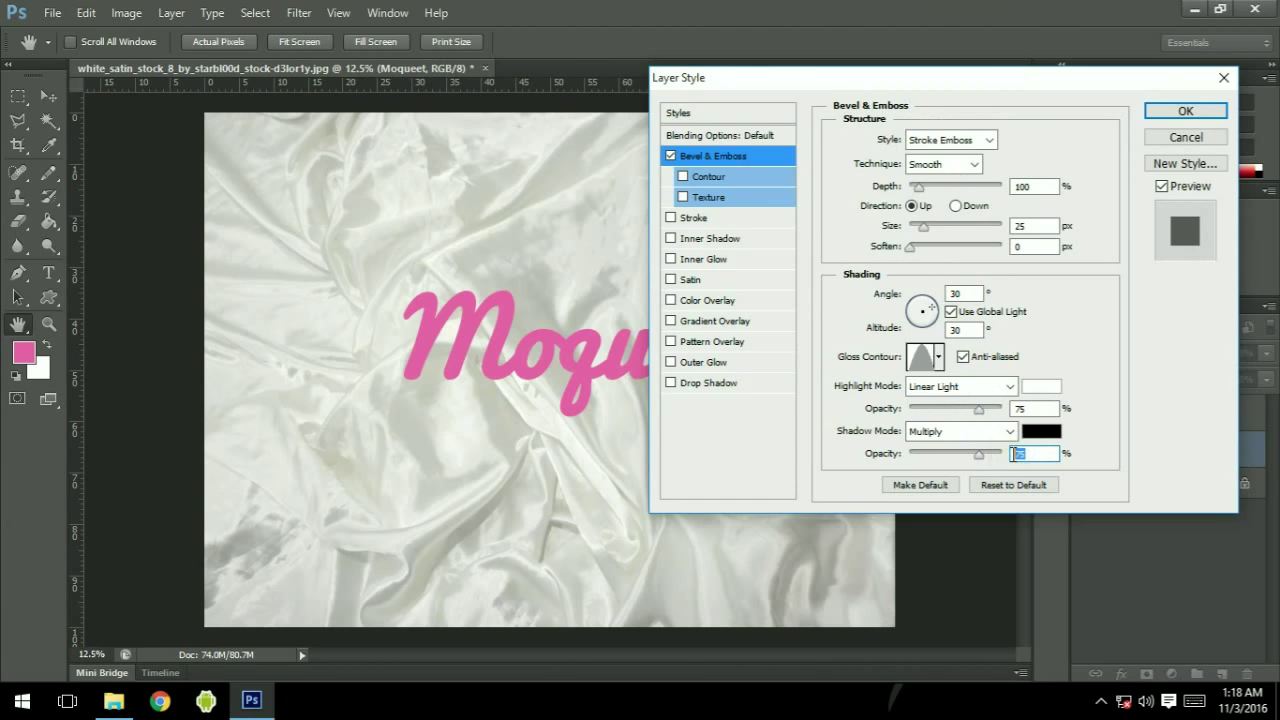
- Enable the bevel Contour with the anti-aliased Cone preset
left_click(729, 176)
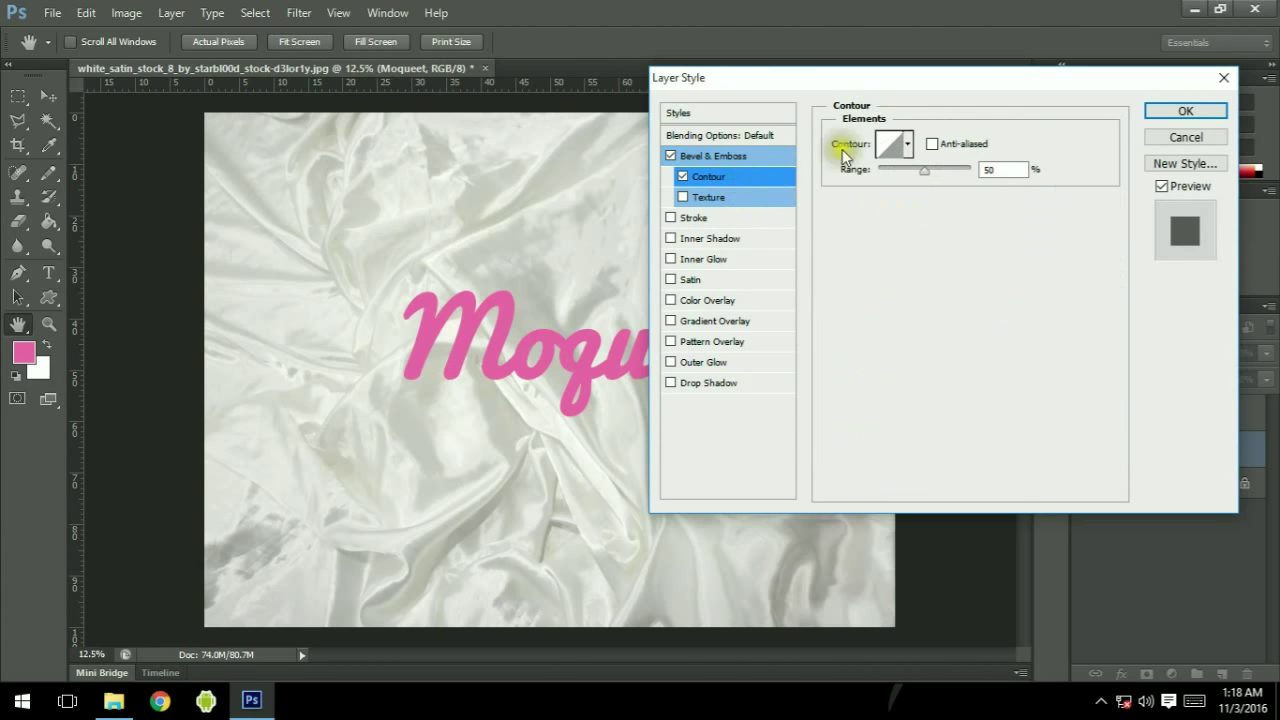
left_click(895, 142)
left_click(601, 133)
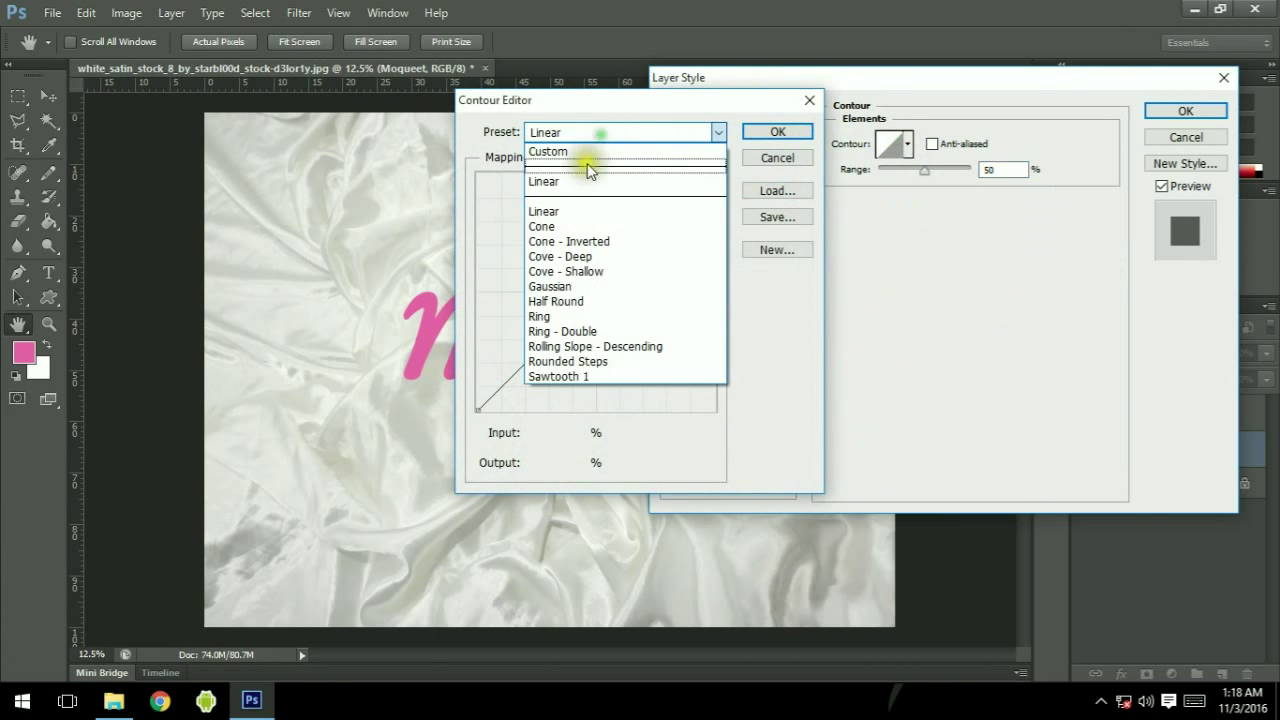
left_click(576, 227)
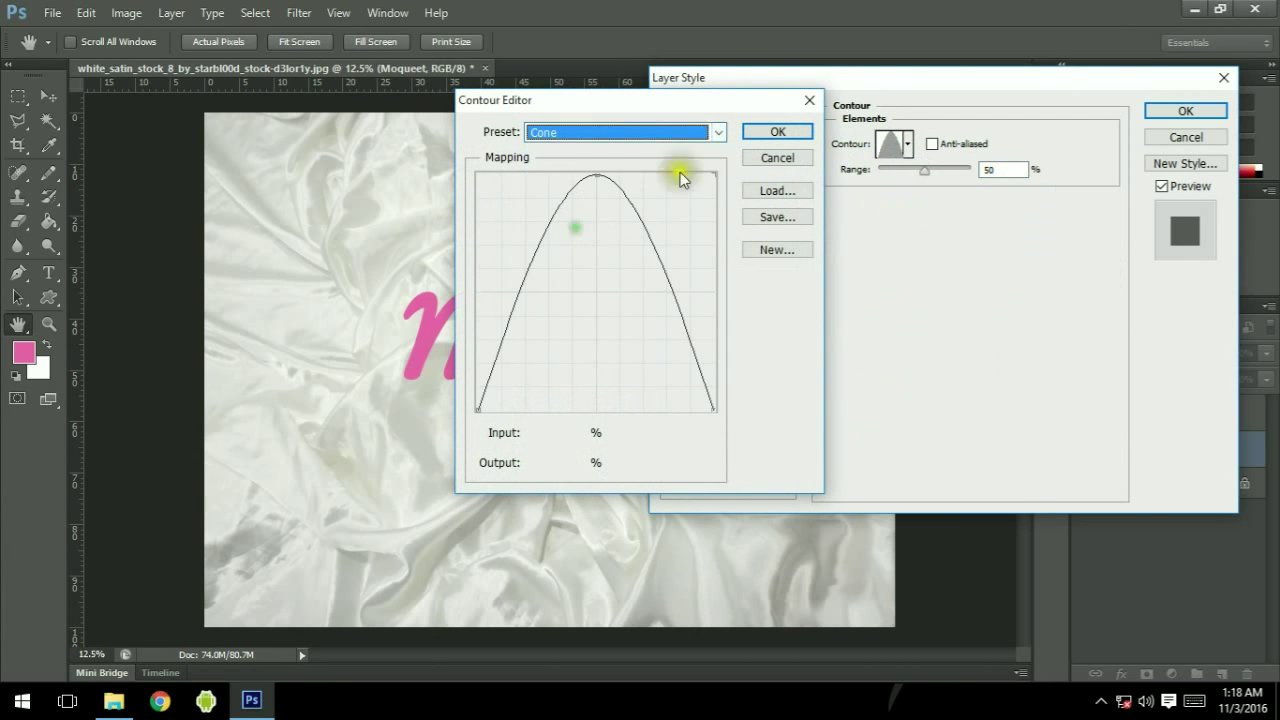
left_click(774, 132)
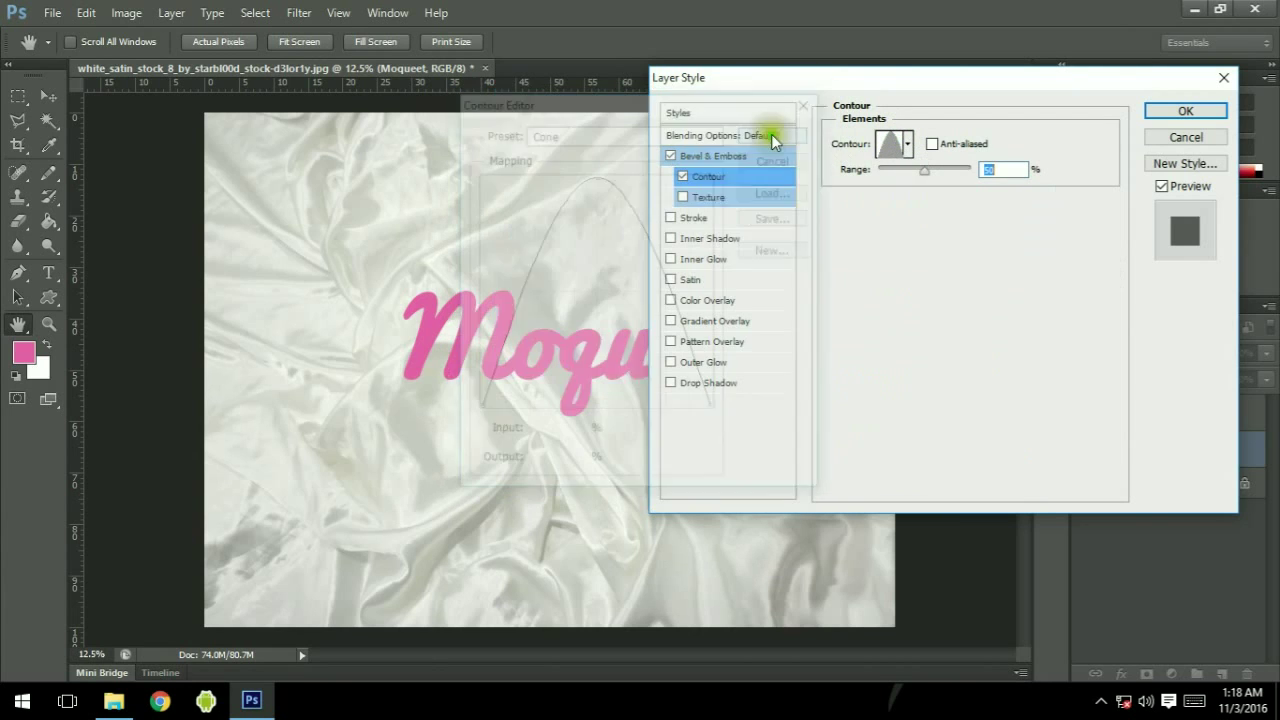
left_click(932, 145)
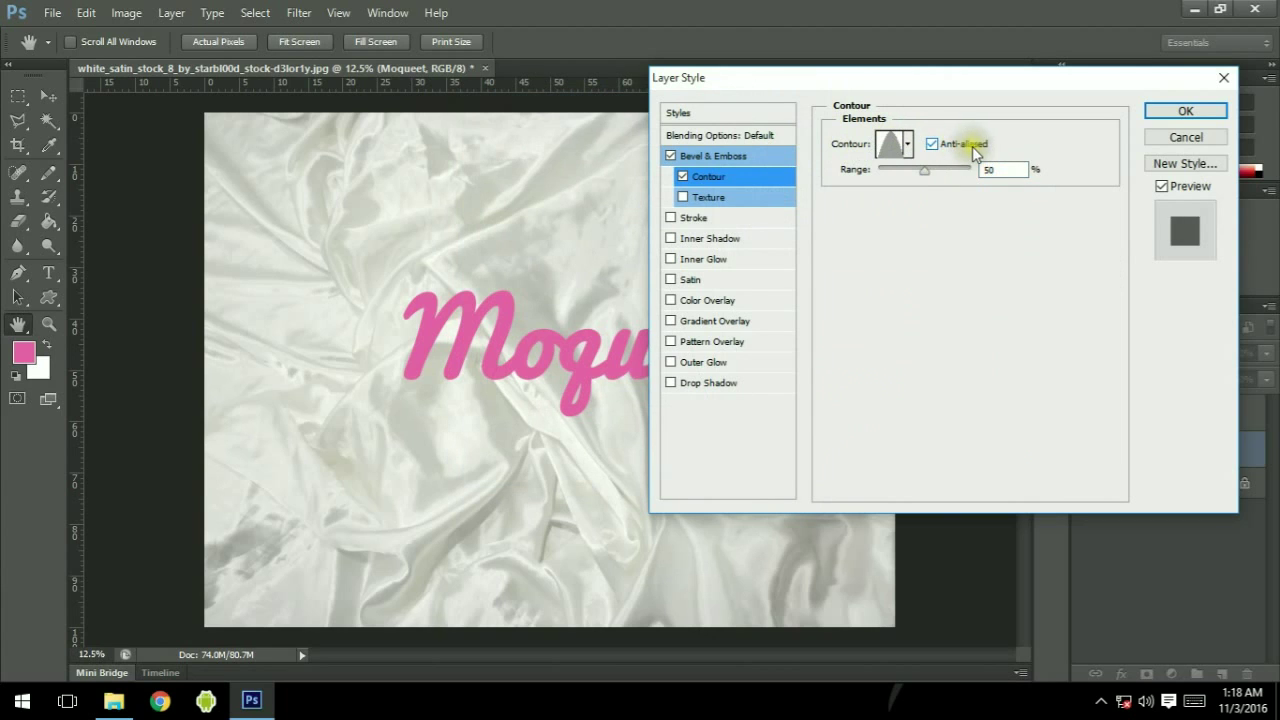
- Add a 25 px Stroke, apply the layer style, and zoom in on the lettering
left_click(724, 217)
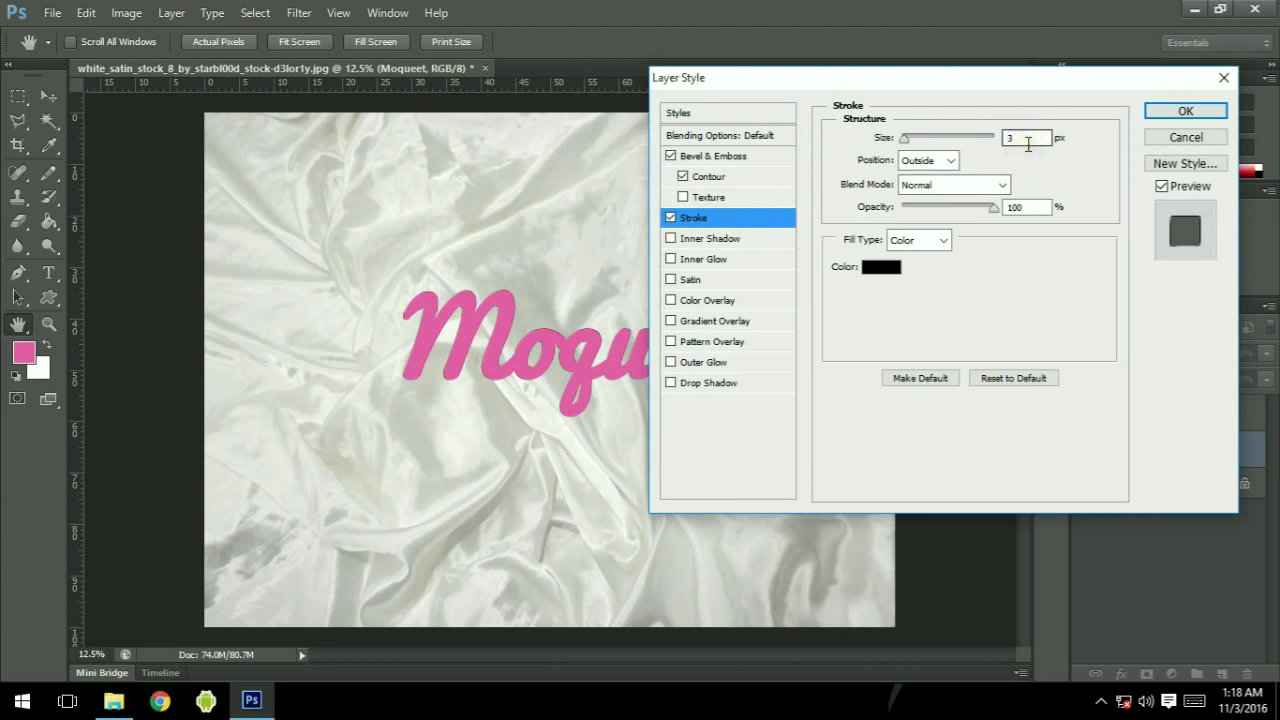
left_click_drag(1040, 140, 1008, 137)
type("25")
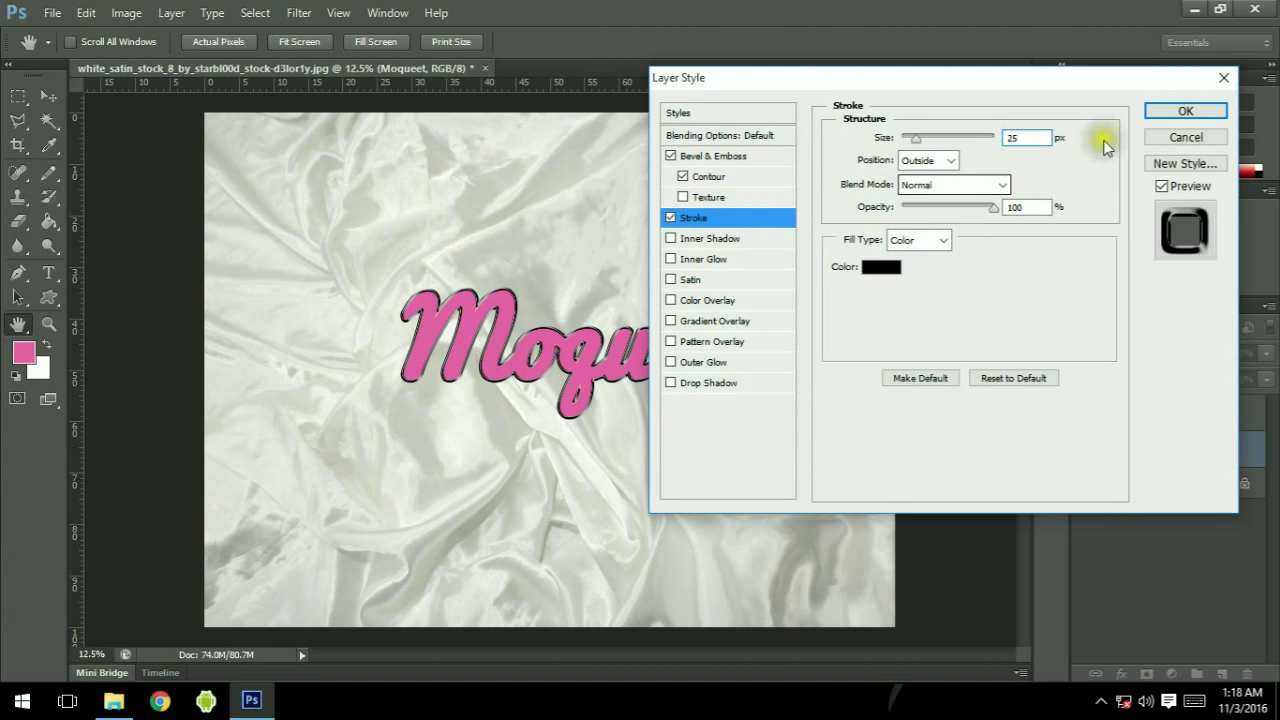
left_click(1186, 112)
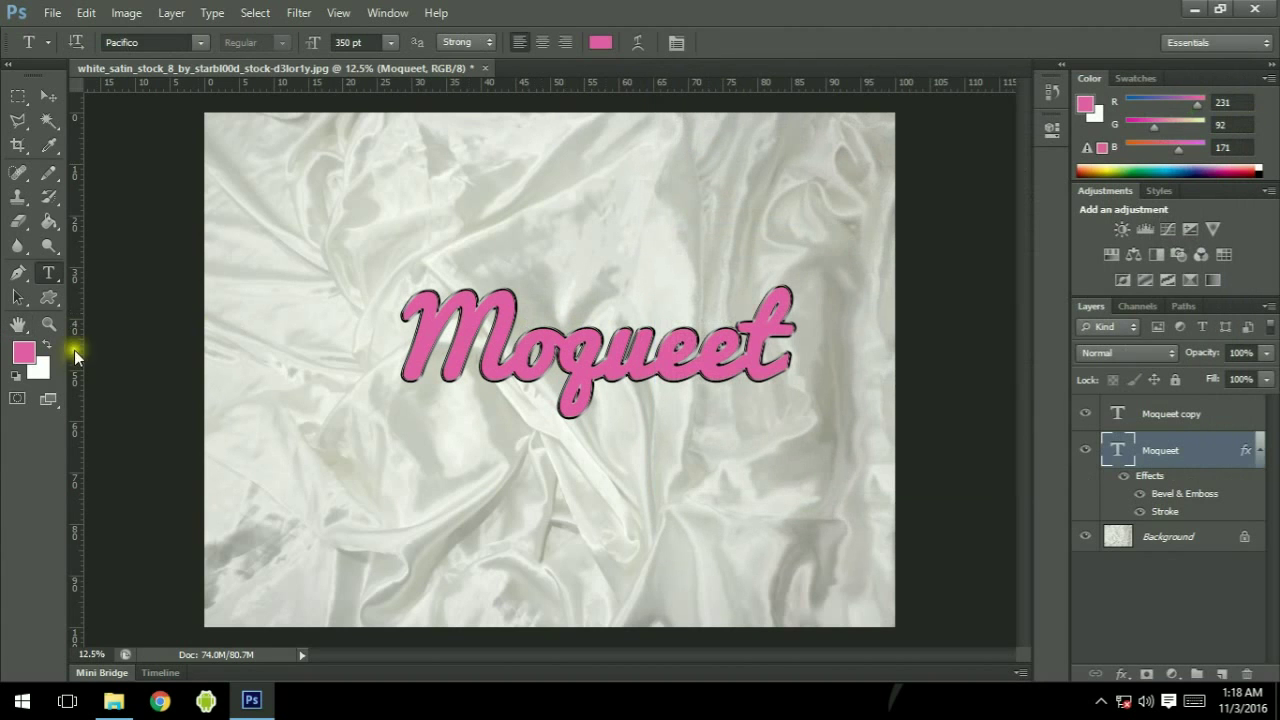
left_click(48, 323)
left_click(604, 334)
left_click(610, 330)
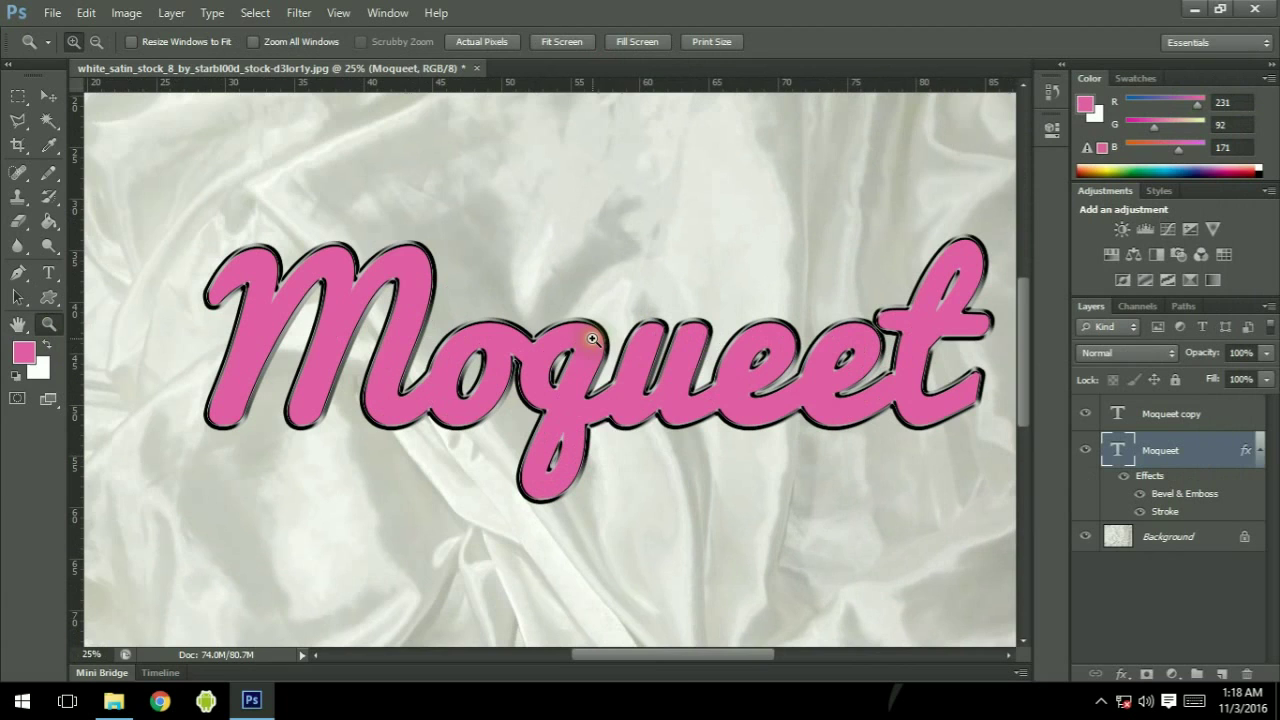
- Reopen Moqueet's layer style and switch the Stroke's Fill Type to Gradient
left_click_drag(651, 653, 668, 653)
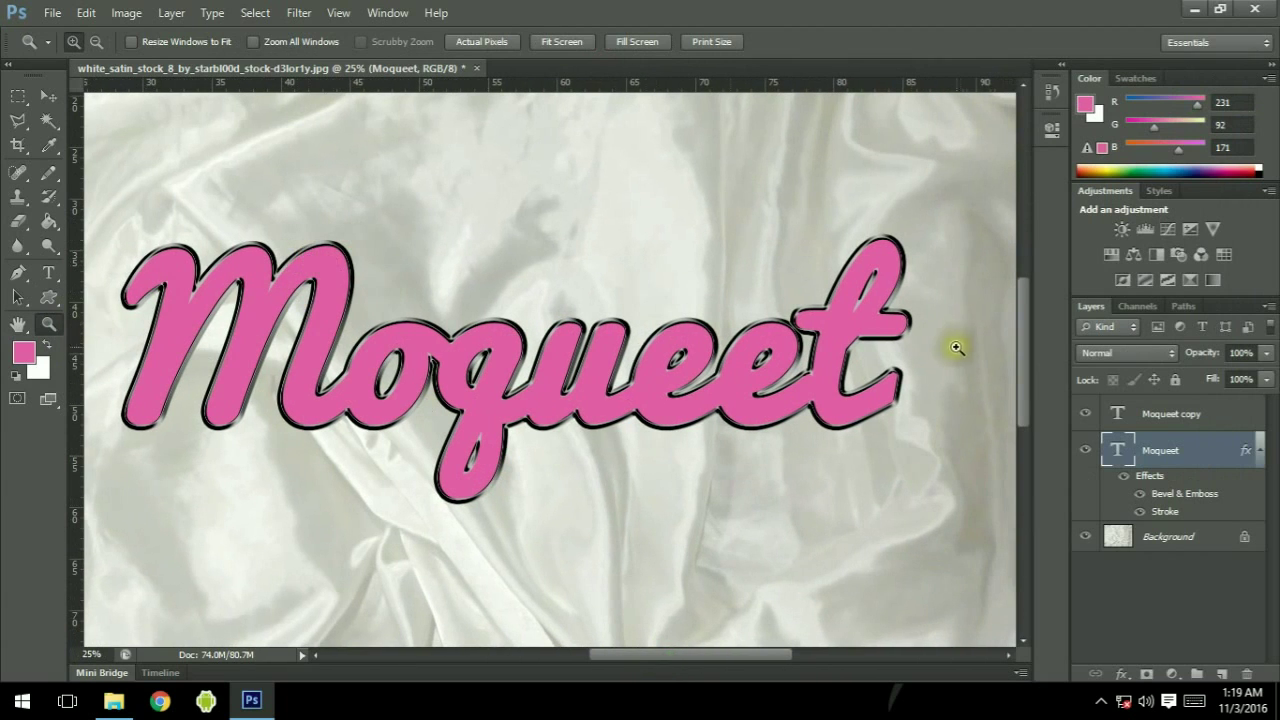
double_click(1226, 455)
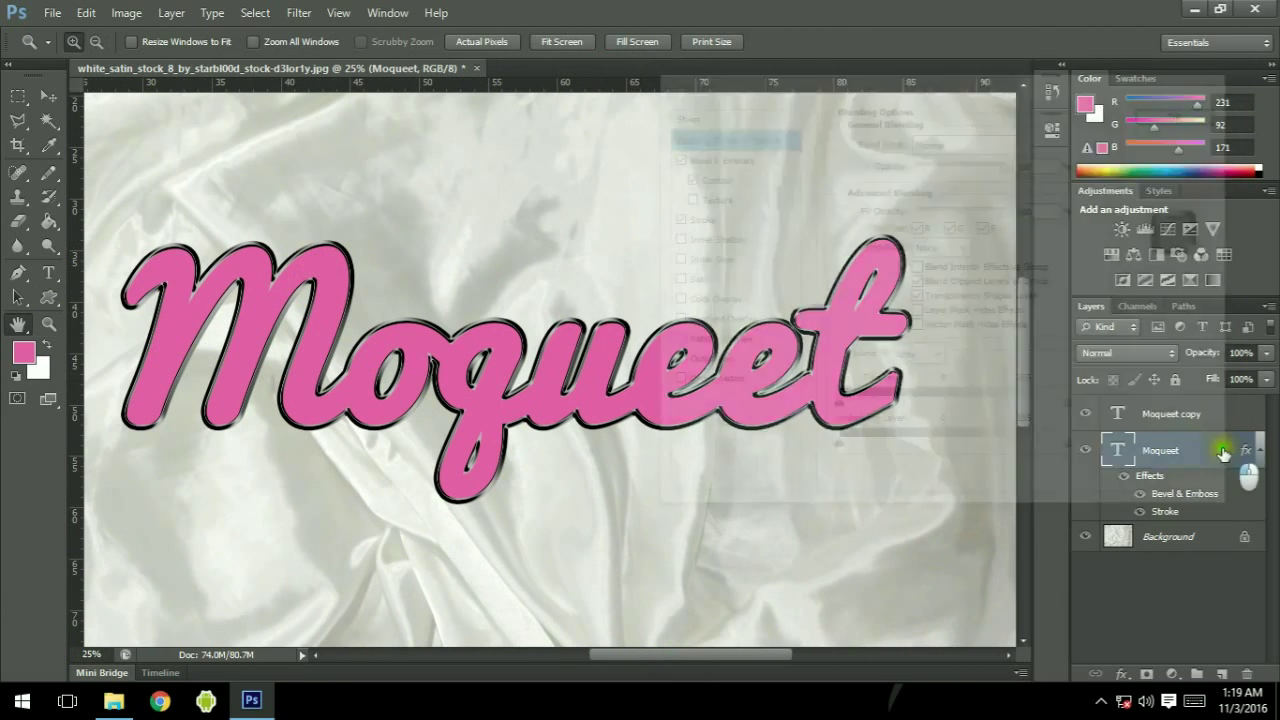
left_click(713, 219)
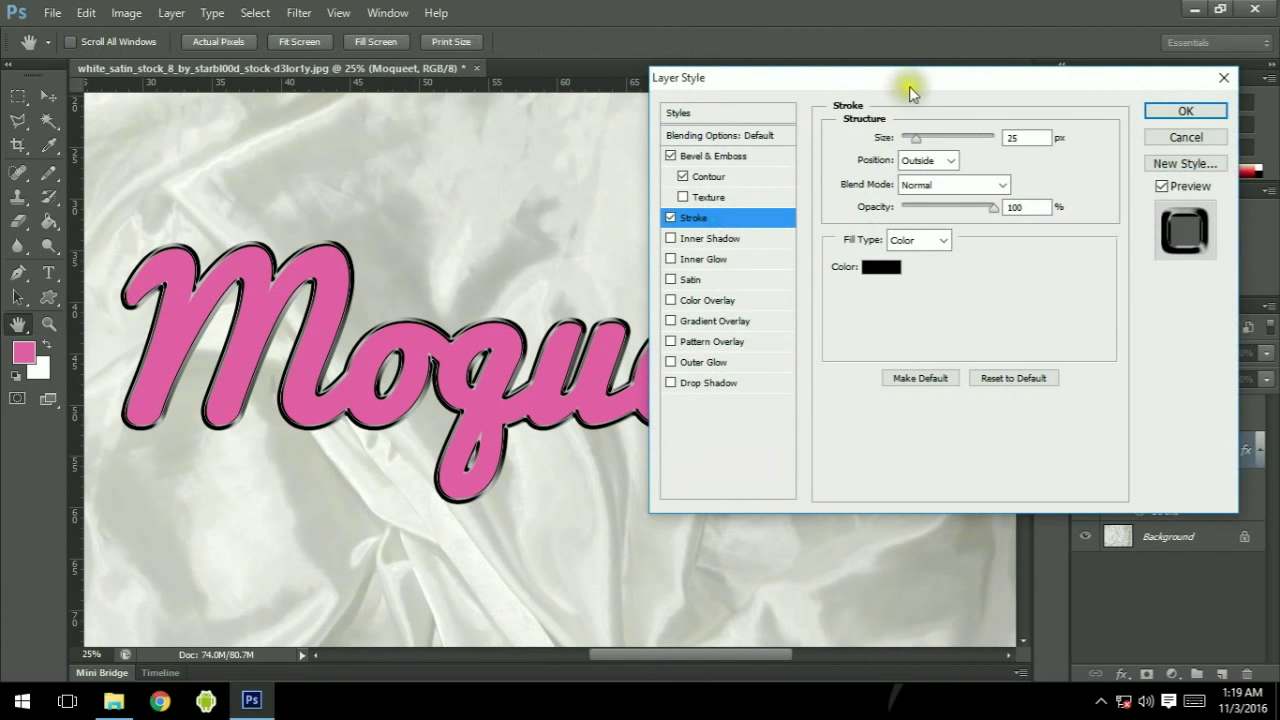
mouse_move(909, 86)
left_mouse_down()
mouse_move(1000, 98)
mouse_move(893, 85)
left_mouse_up()
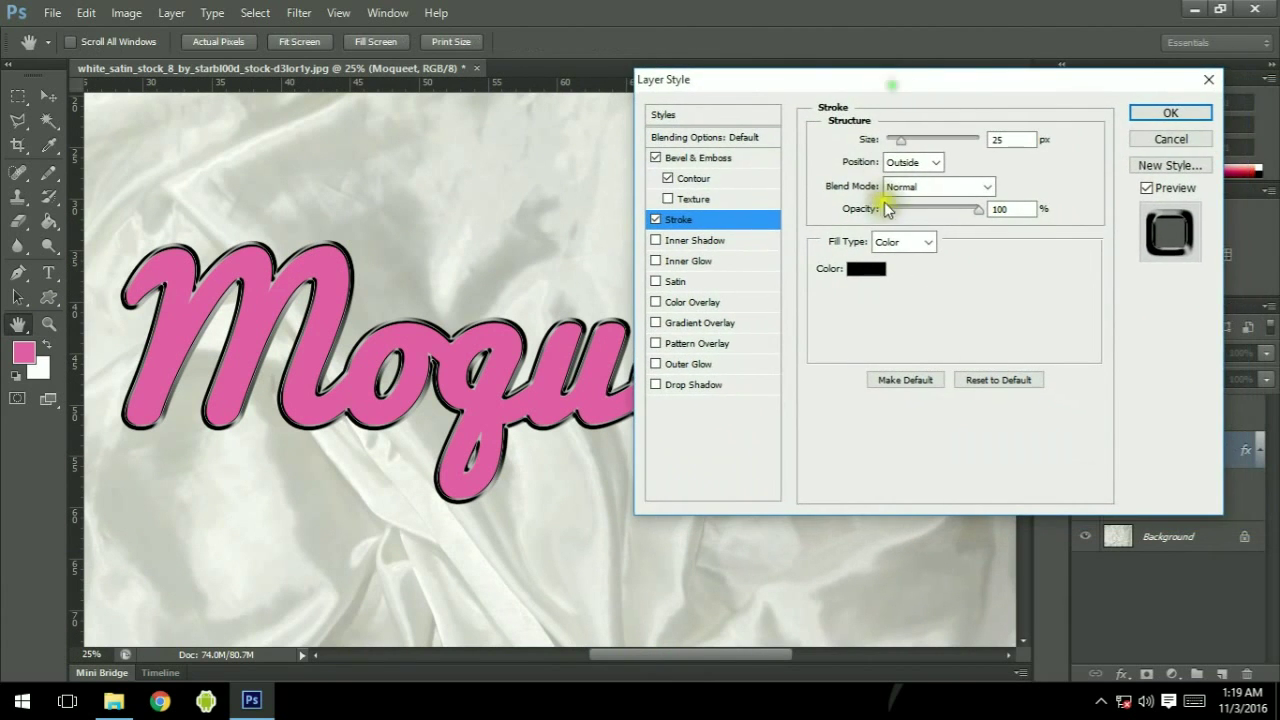
left_click(895, 244)
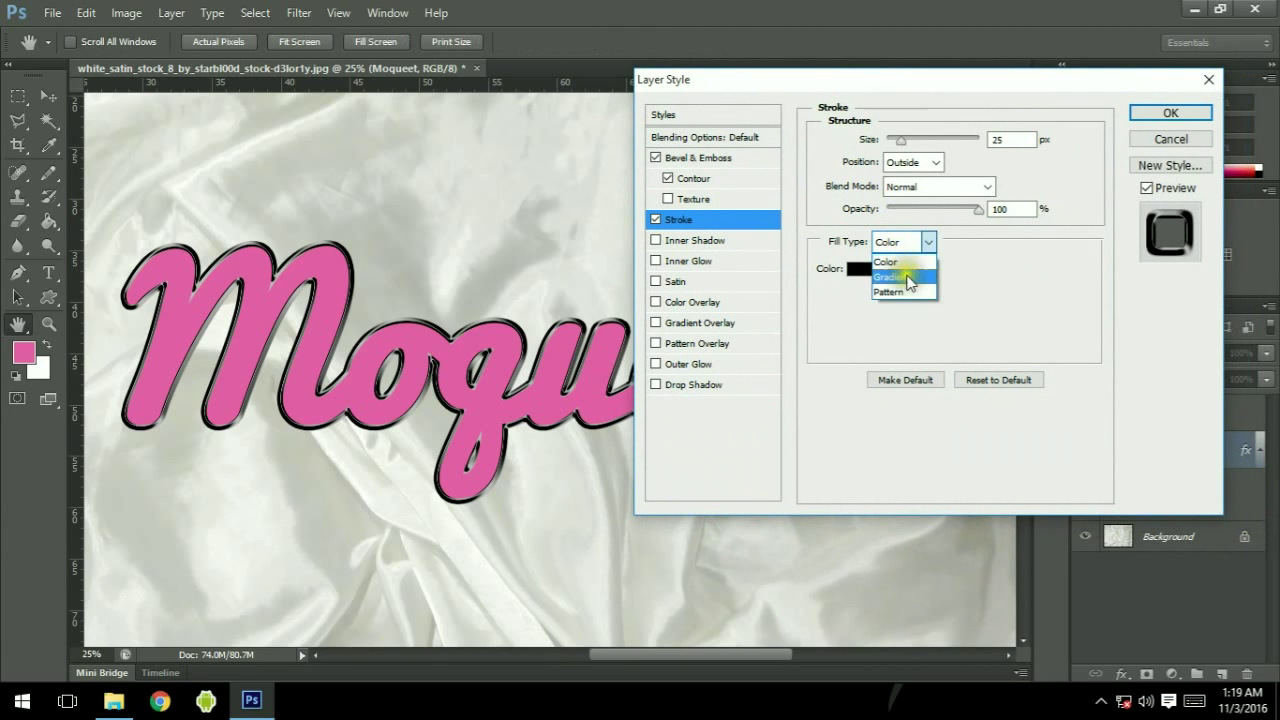
left_click(903, 271)
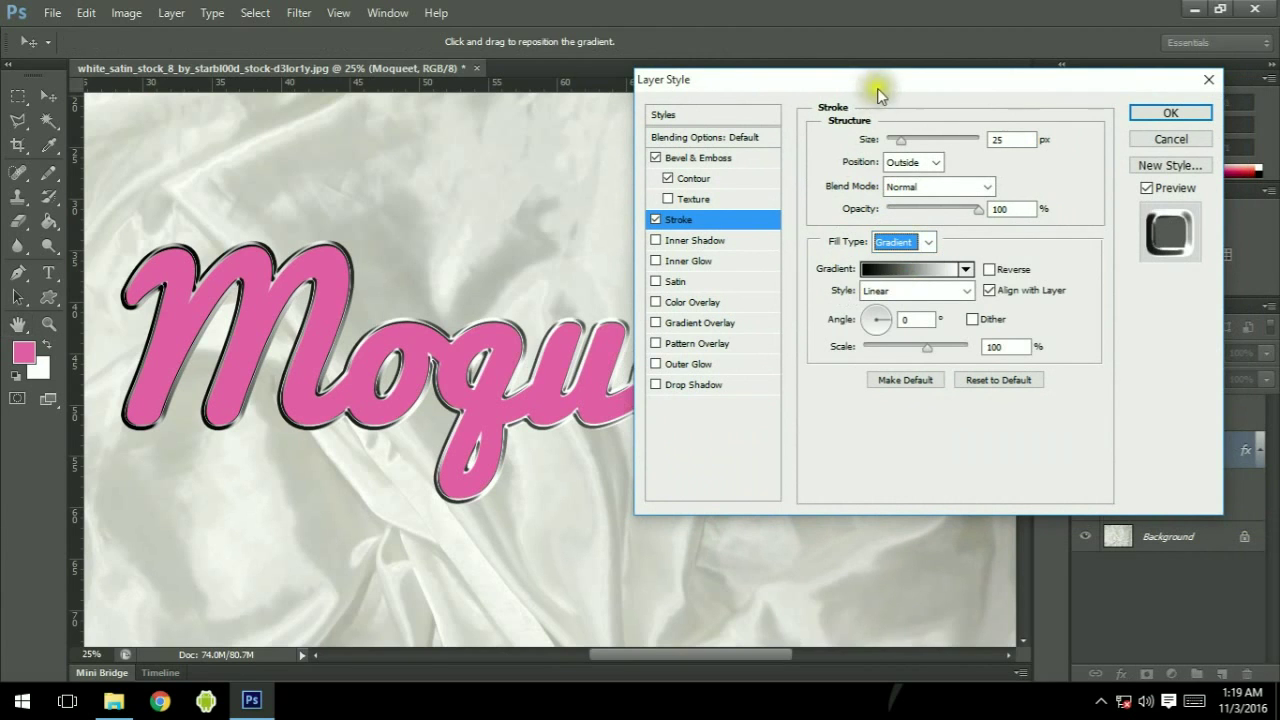
left_click_drag(877, 88, 984, 70)
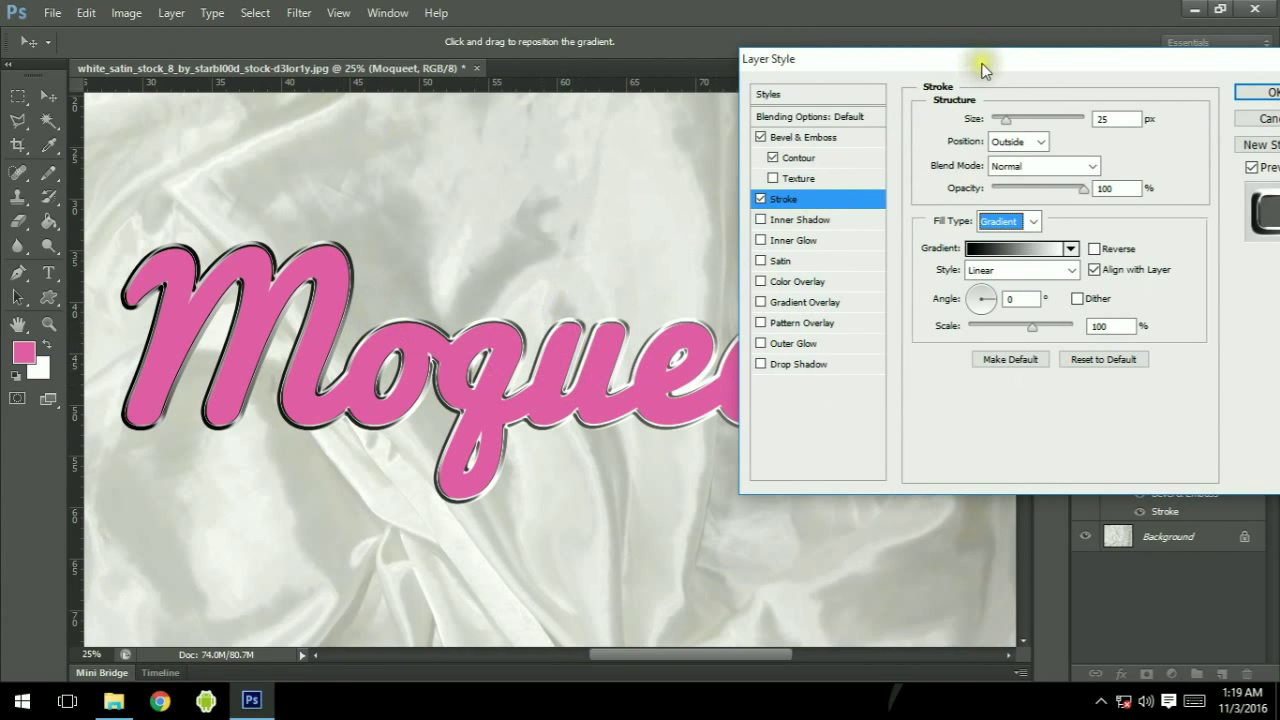
left_click_drag(980, 62, 824, 114)
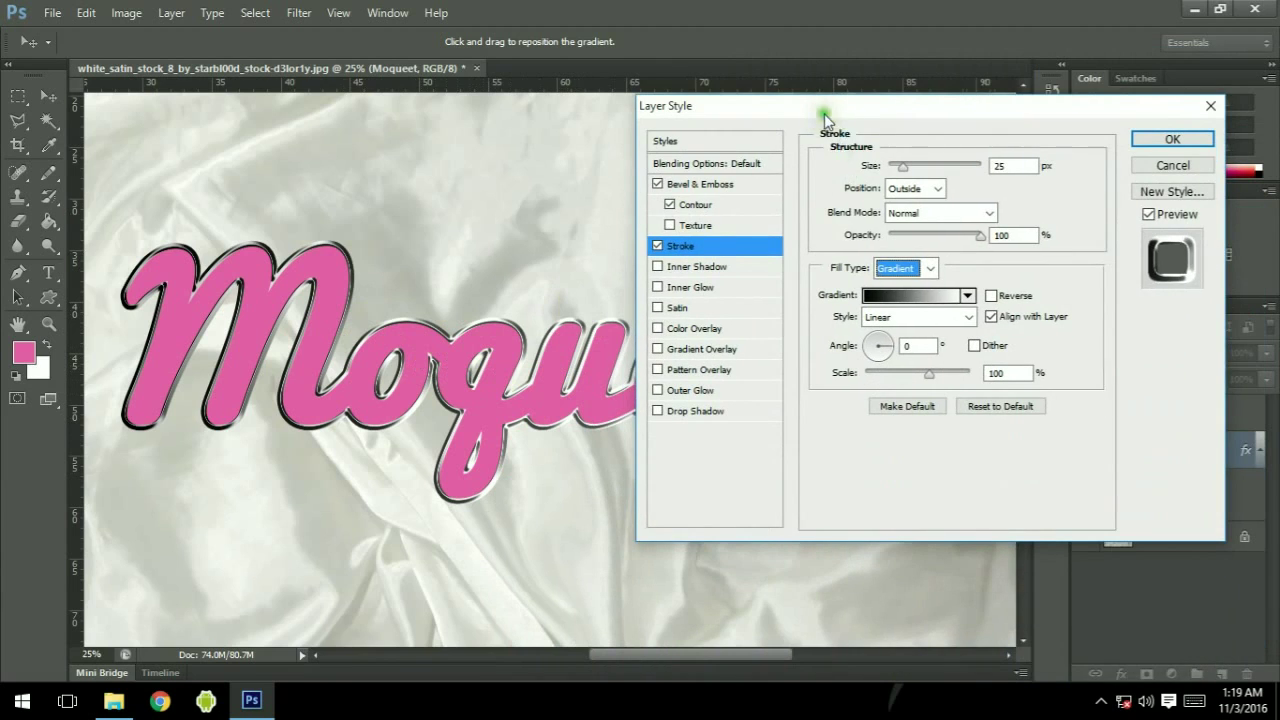
- Set the stroke gradient's left colour stop to golden brown #b7690d
left_click(905, 310)
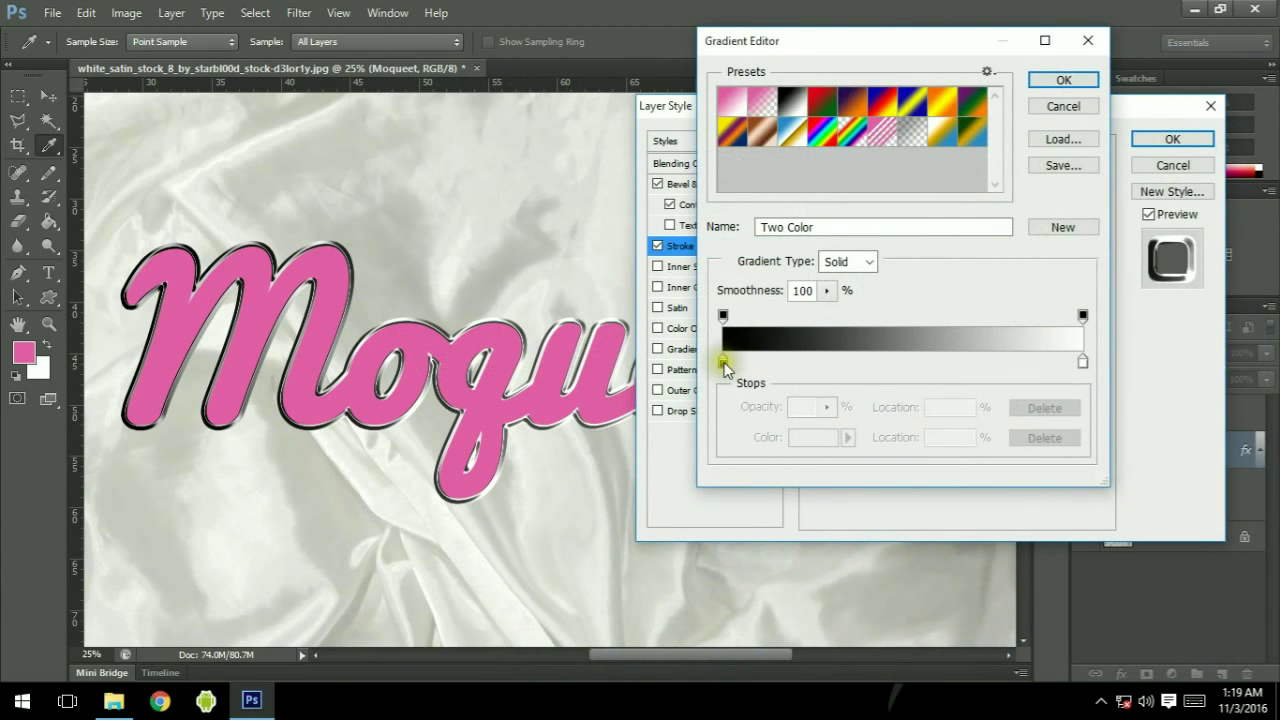
left_click(723, 361)
left_click(723, 361)
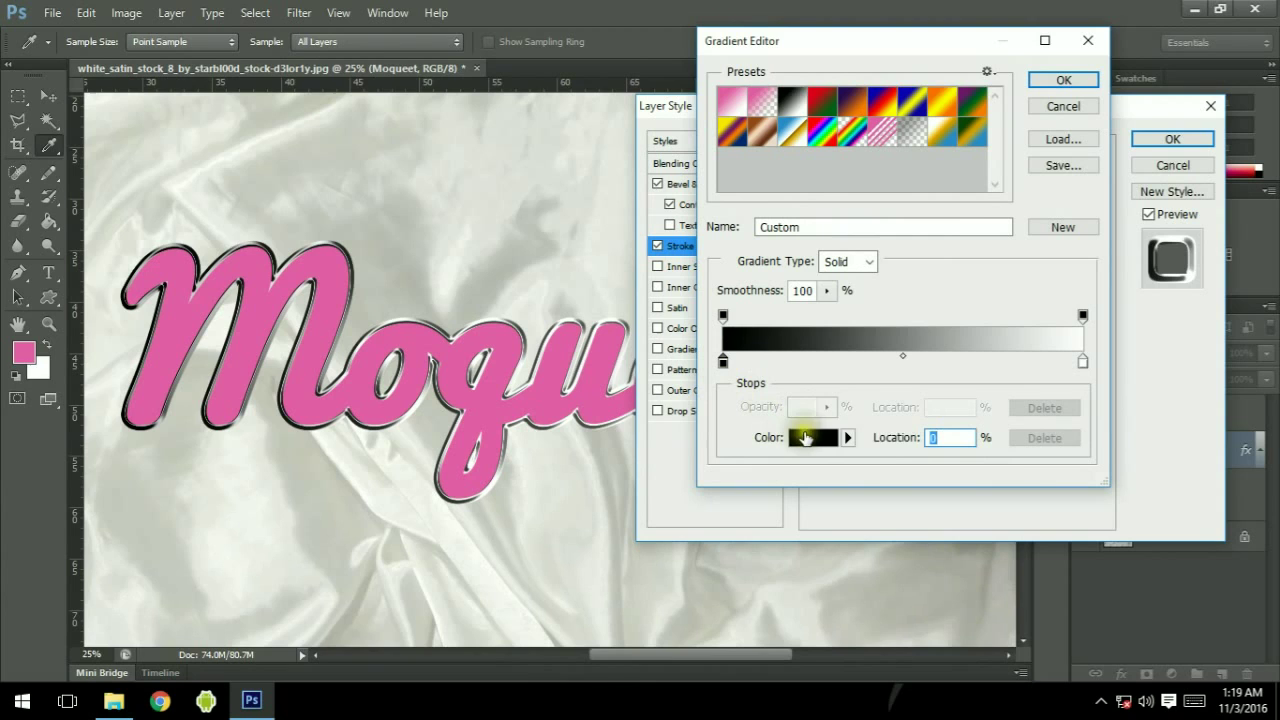
left_click(813, 437)
left_click(1050, 381)
left_click_drag(1053, 382, 970, 386)
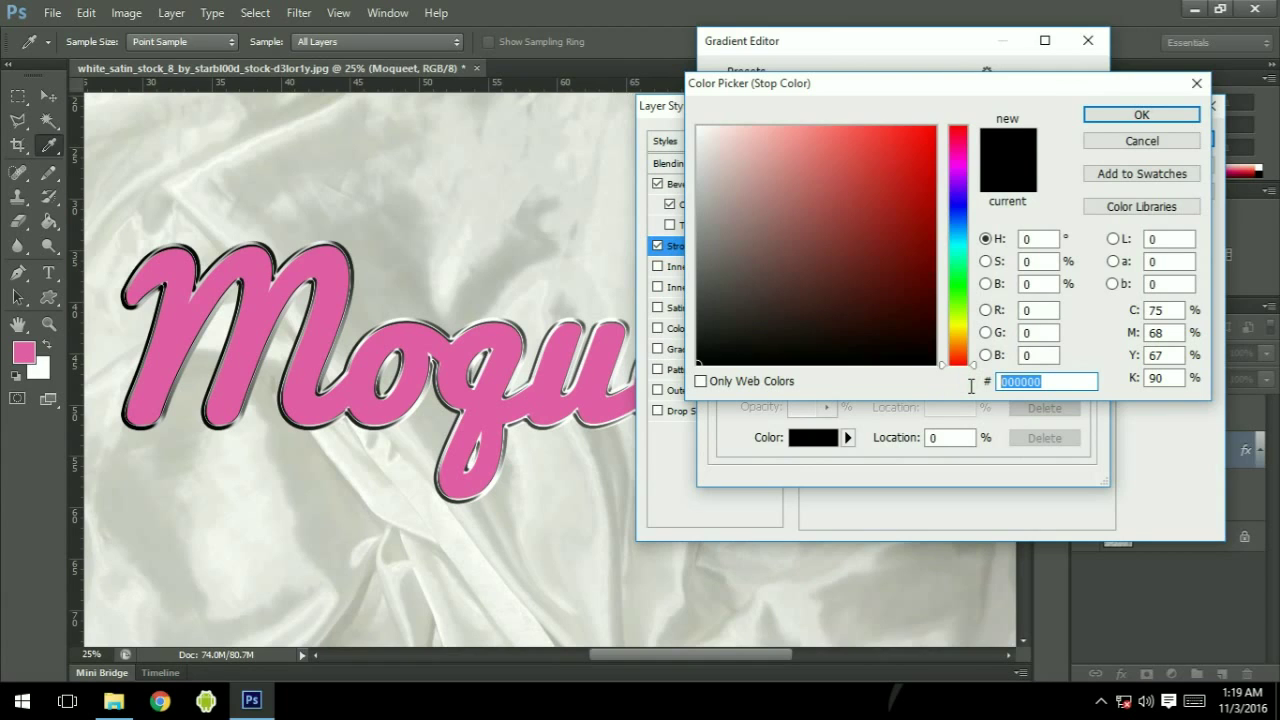
type("b76")
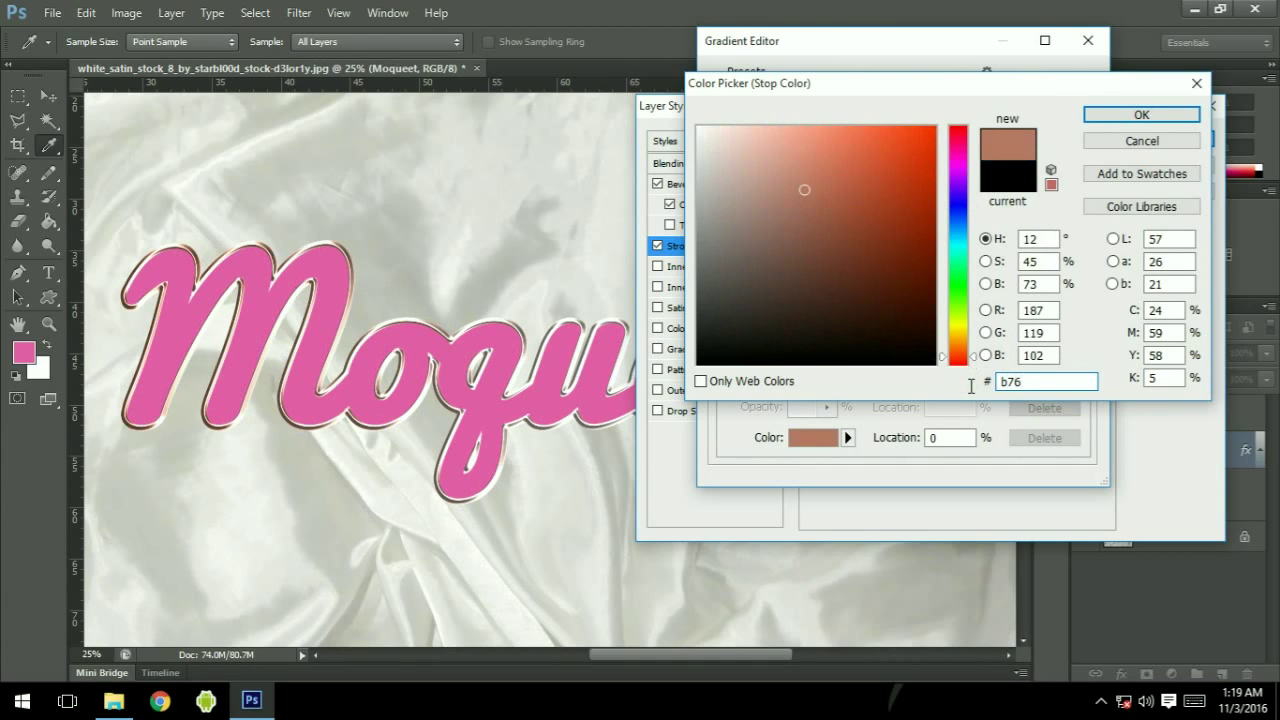
type("90d")
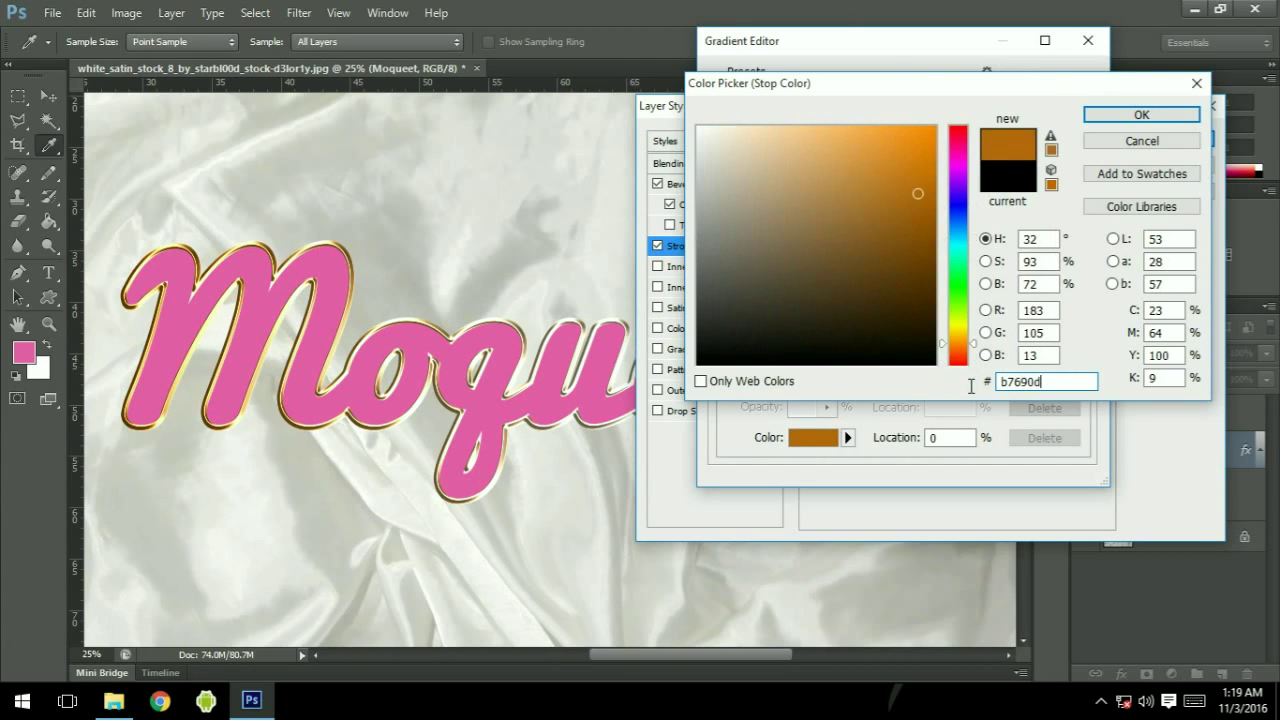
key("Return")
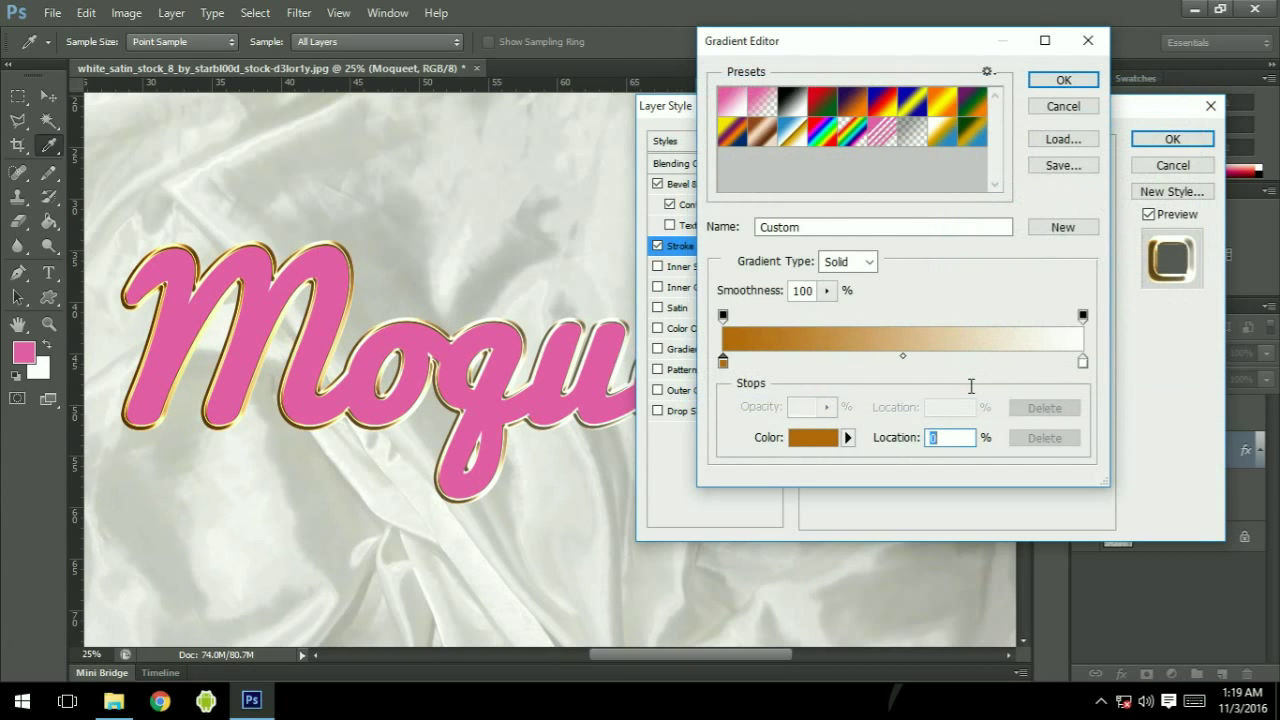
- Add a gradient stop at 24% coloured gold #c68612
left_click(799, 362)
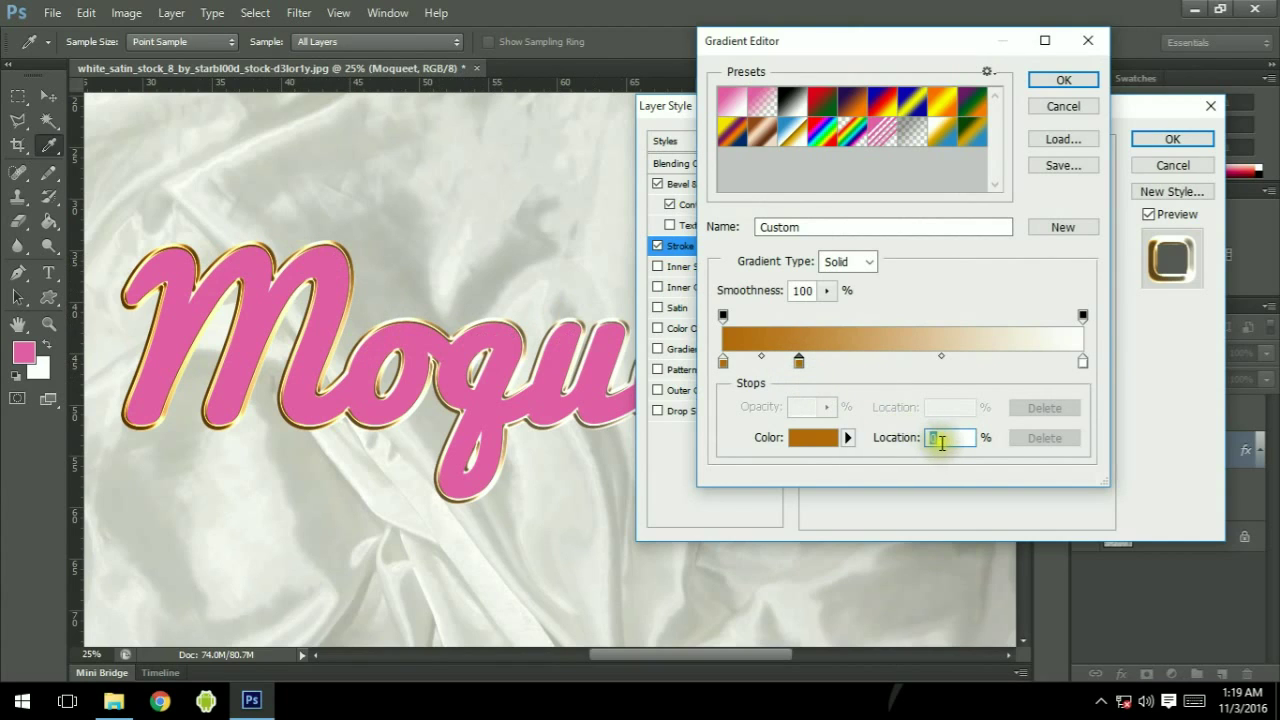
type("24")
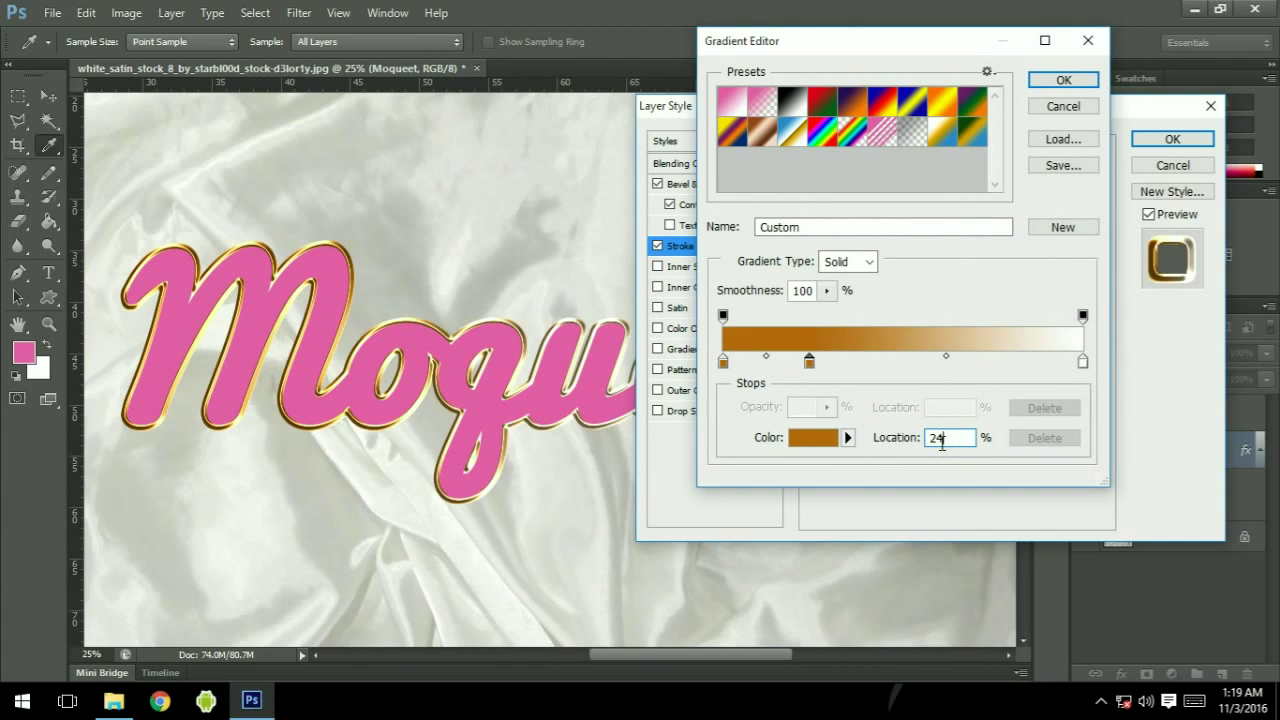
left_click(812, 440)
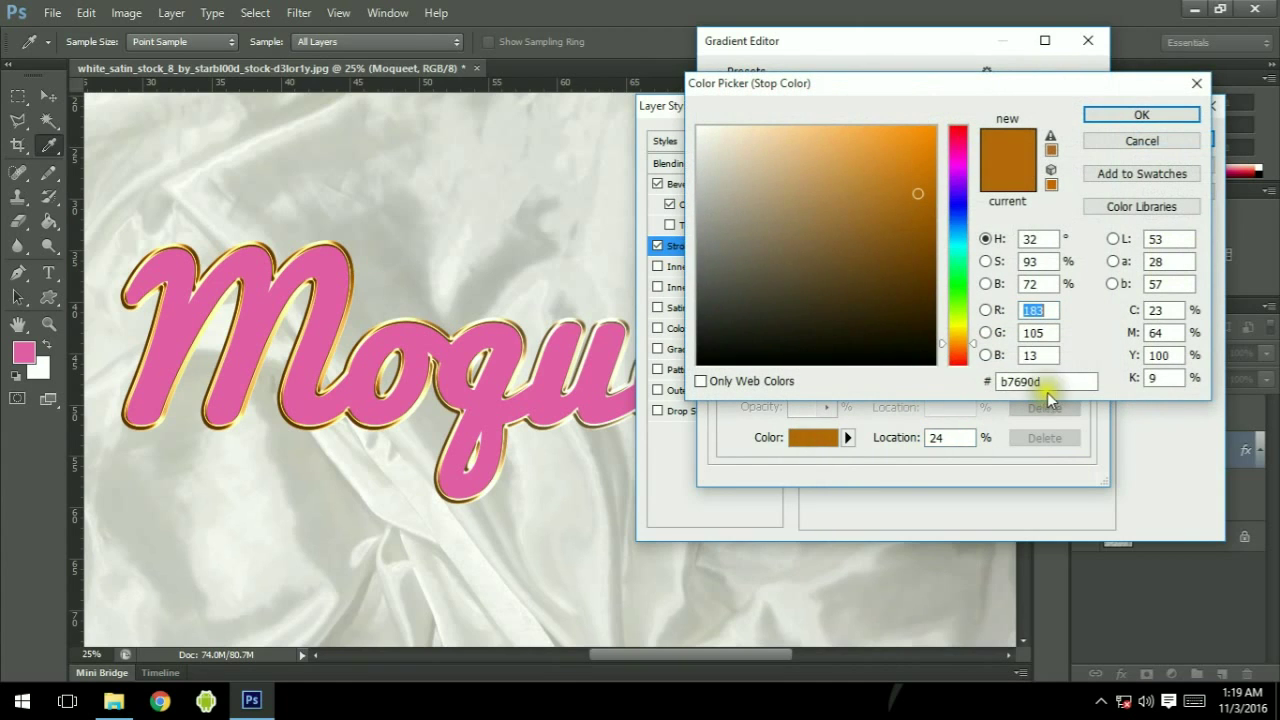
left_click_drag(1056, 381, 991, 386)
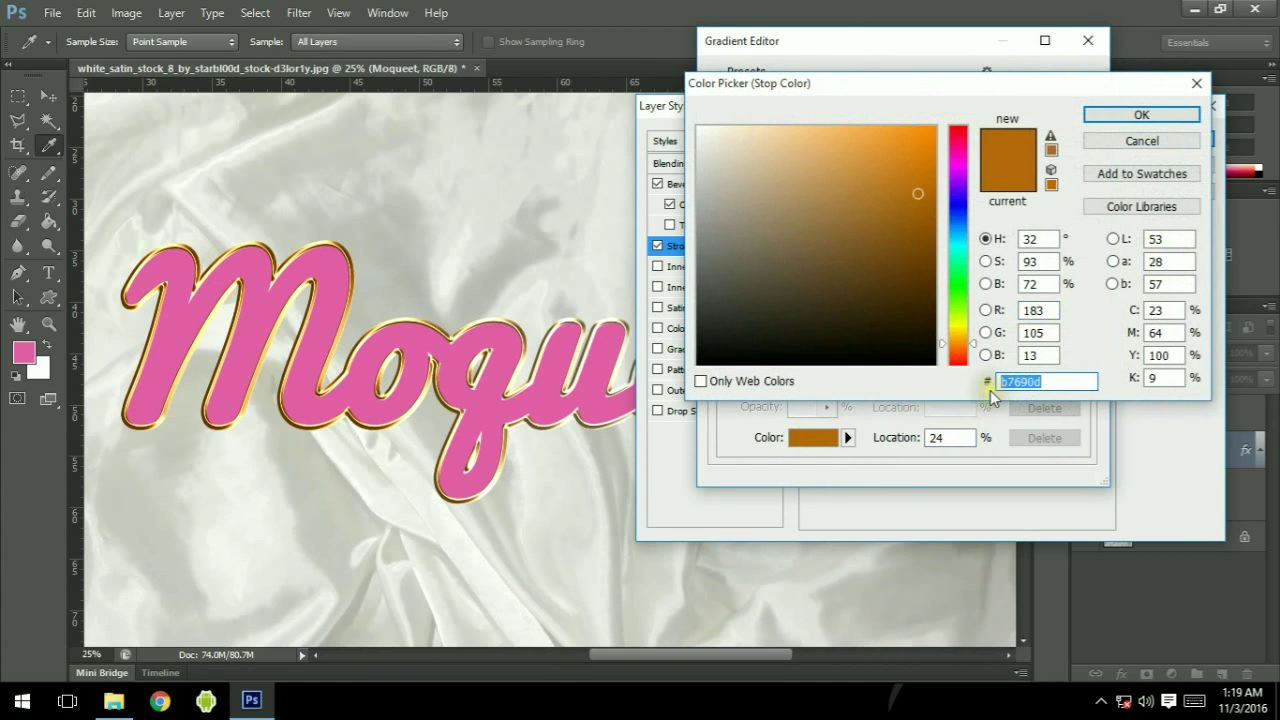
type("c68")
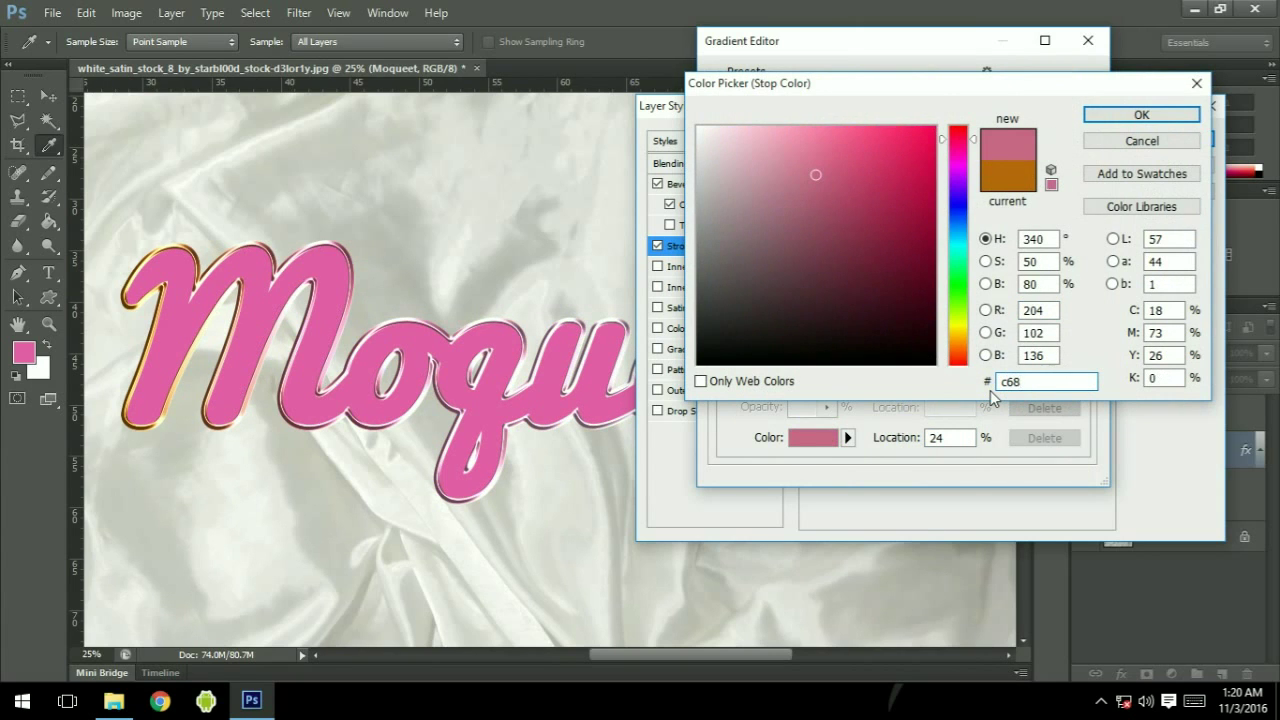
type("612")
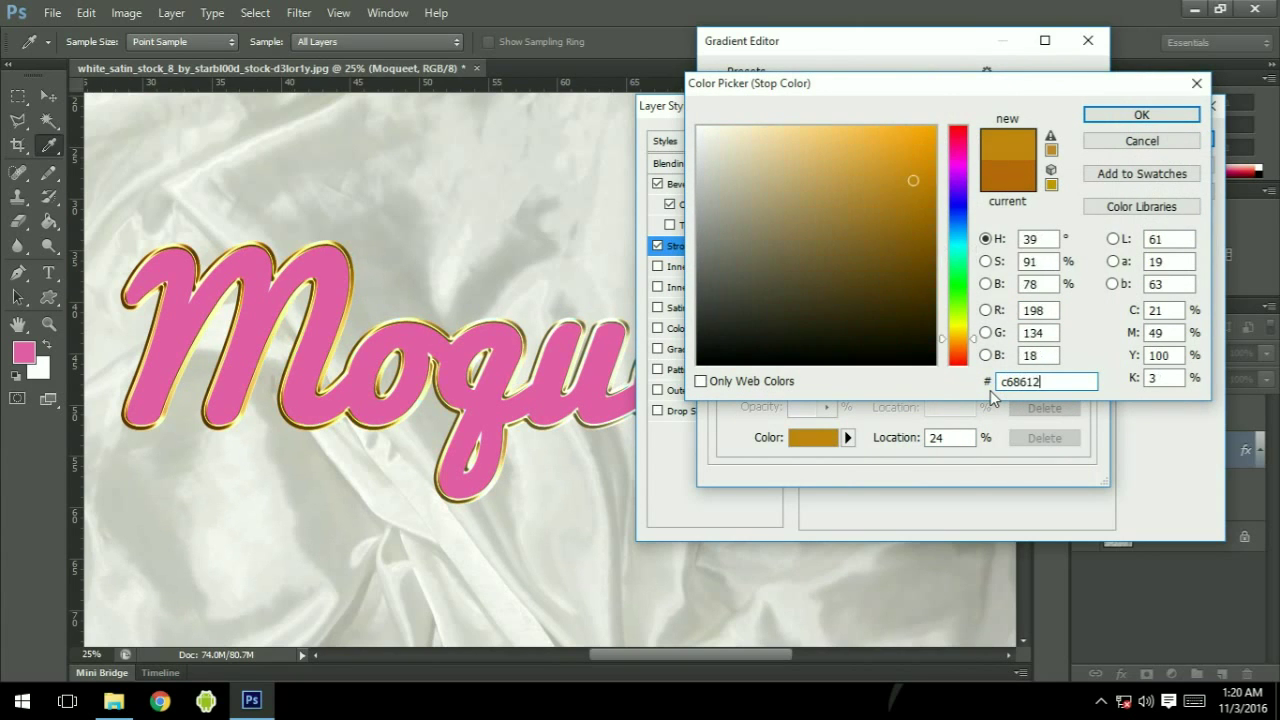
key("Return")
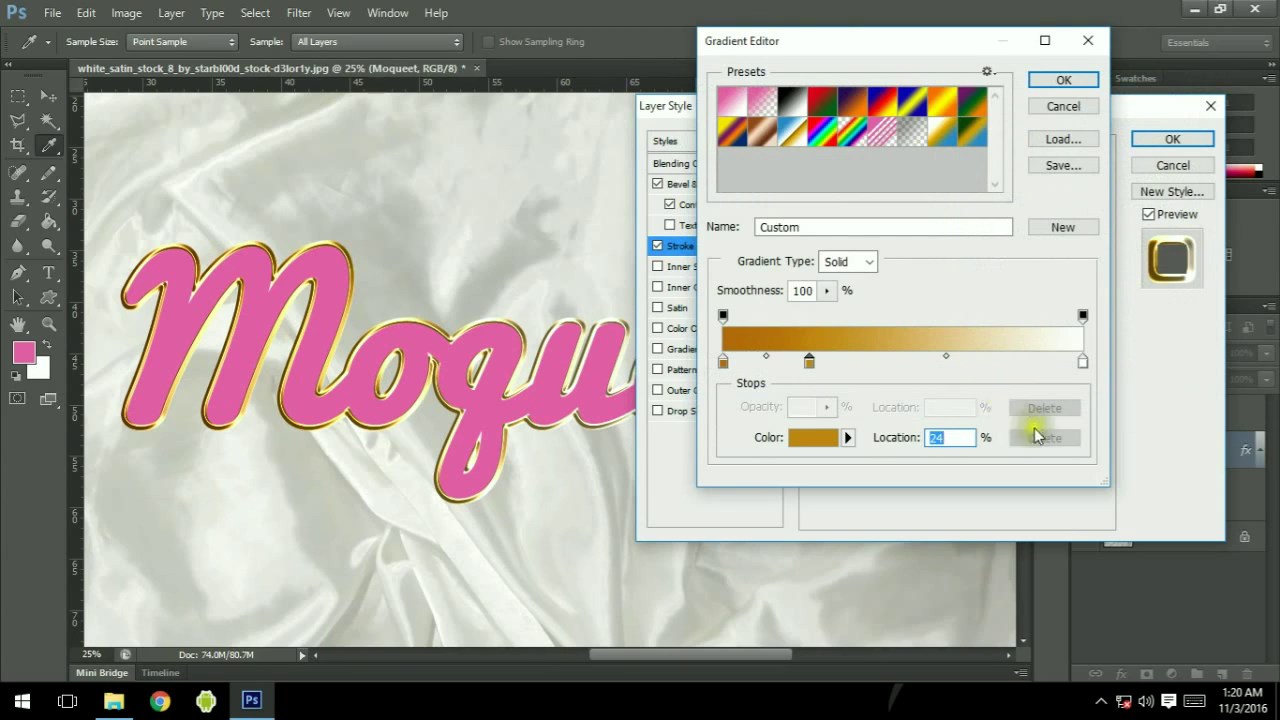
- Add a brighter gold #e0b31b gradient stop at 52%
left_click(853, 362)
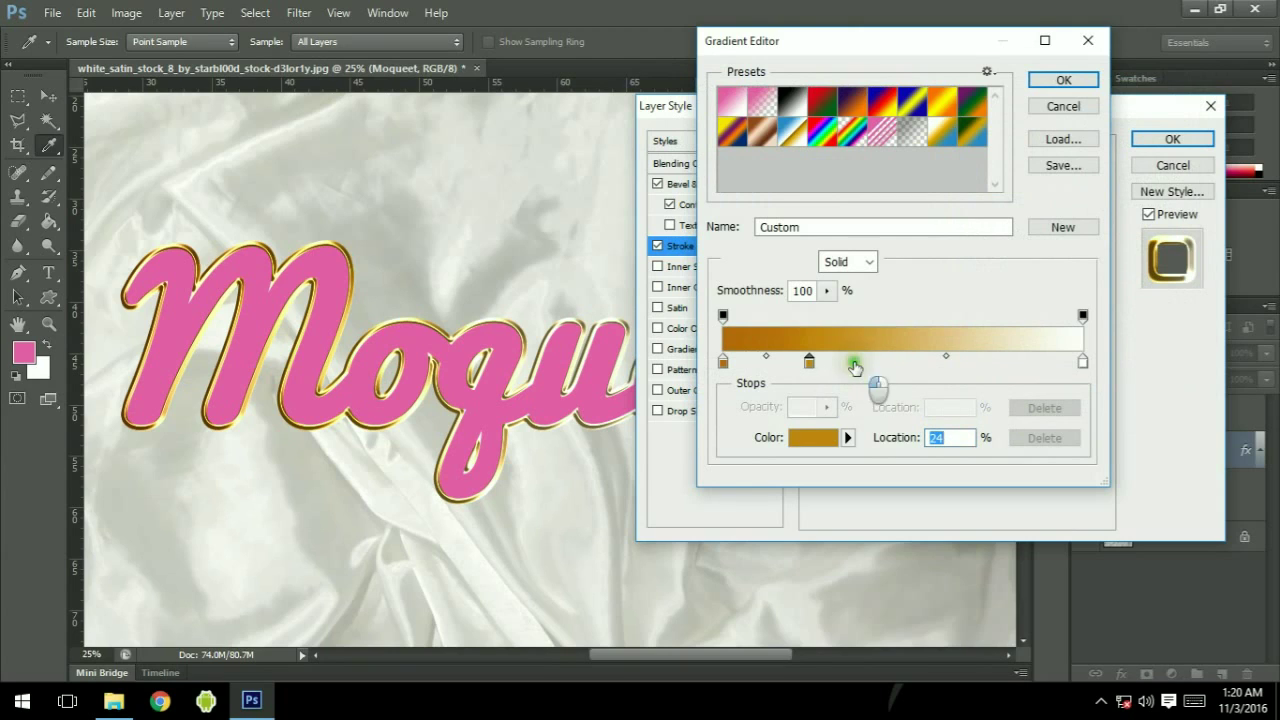
type("50")
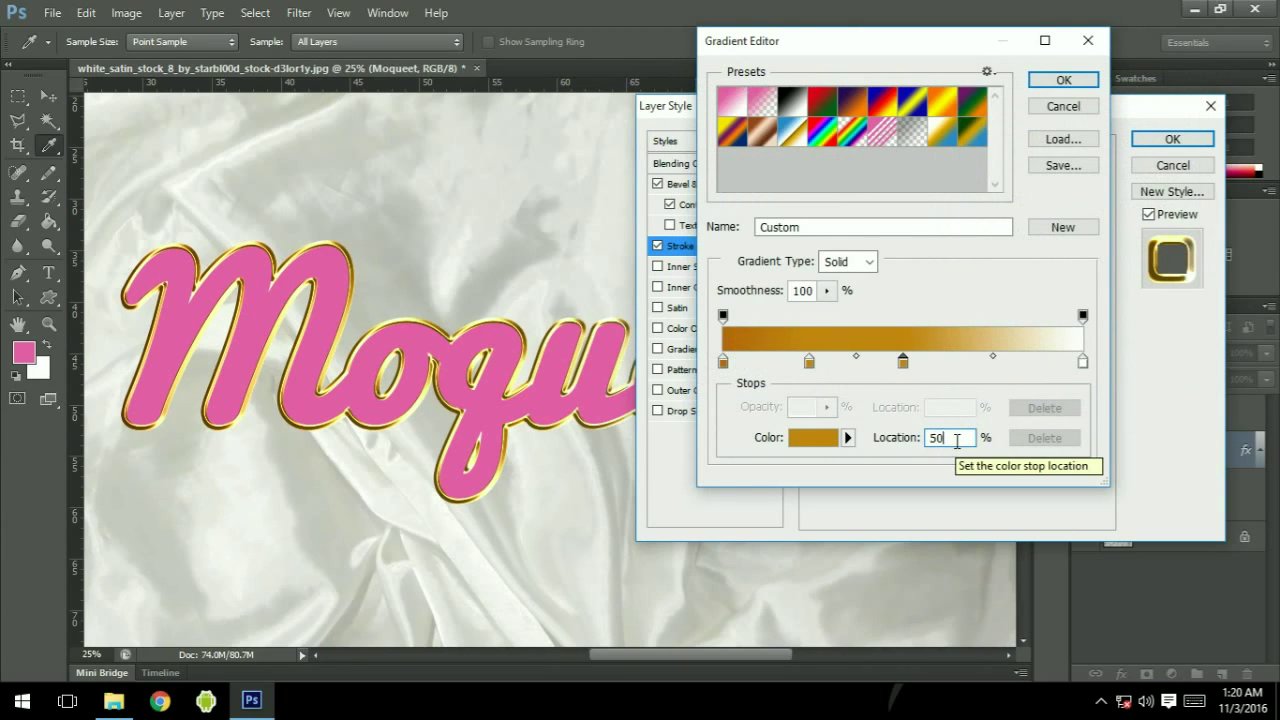
key("BackSpace")
type("2")
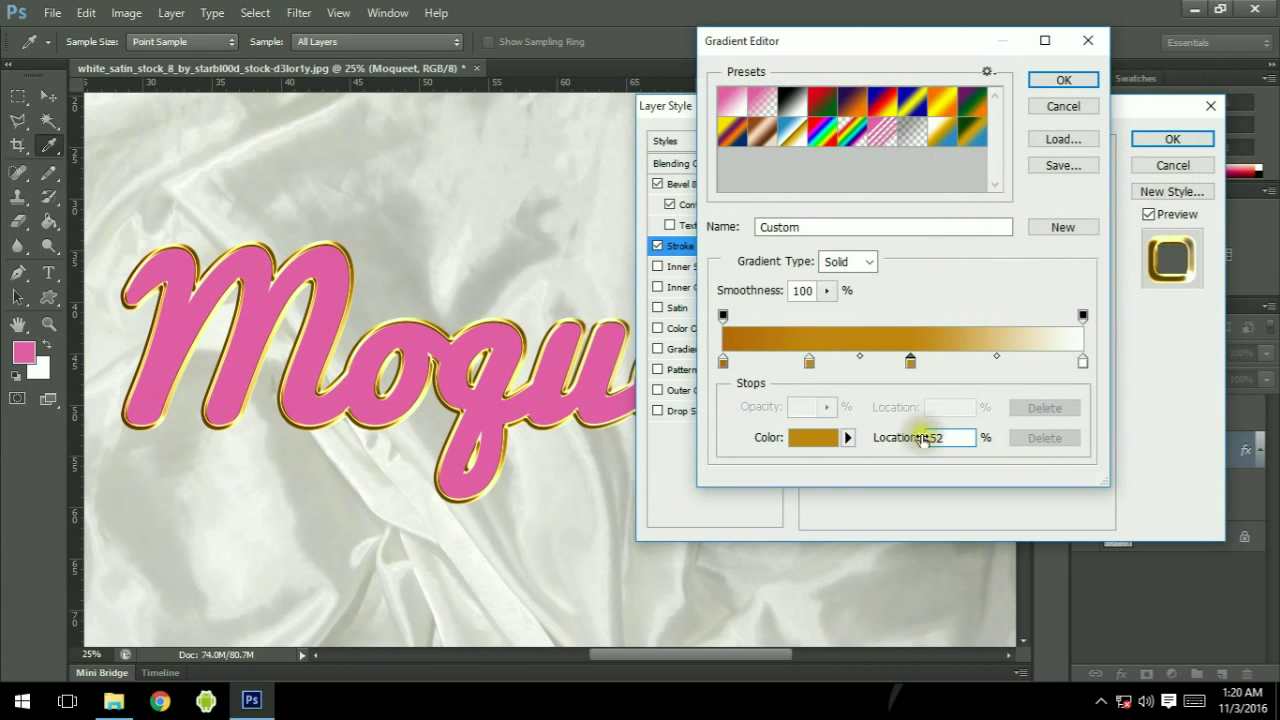
left_click(815, 440)
left_click_drag(1060, 381, 987, 381)
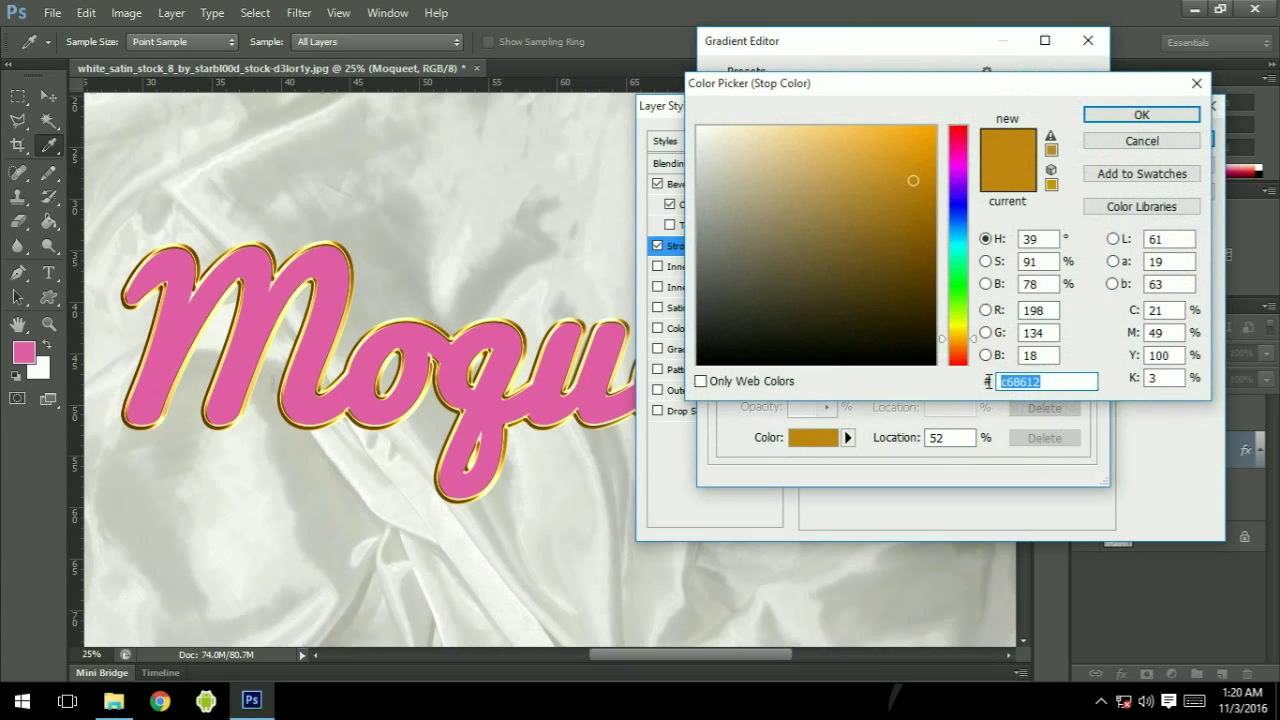
type("e0")
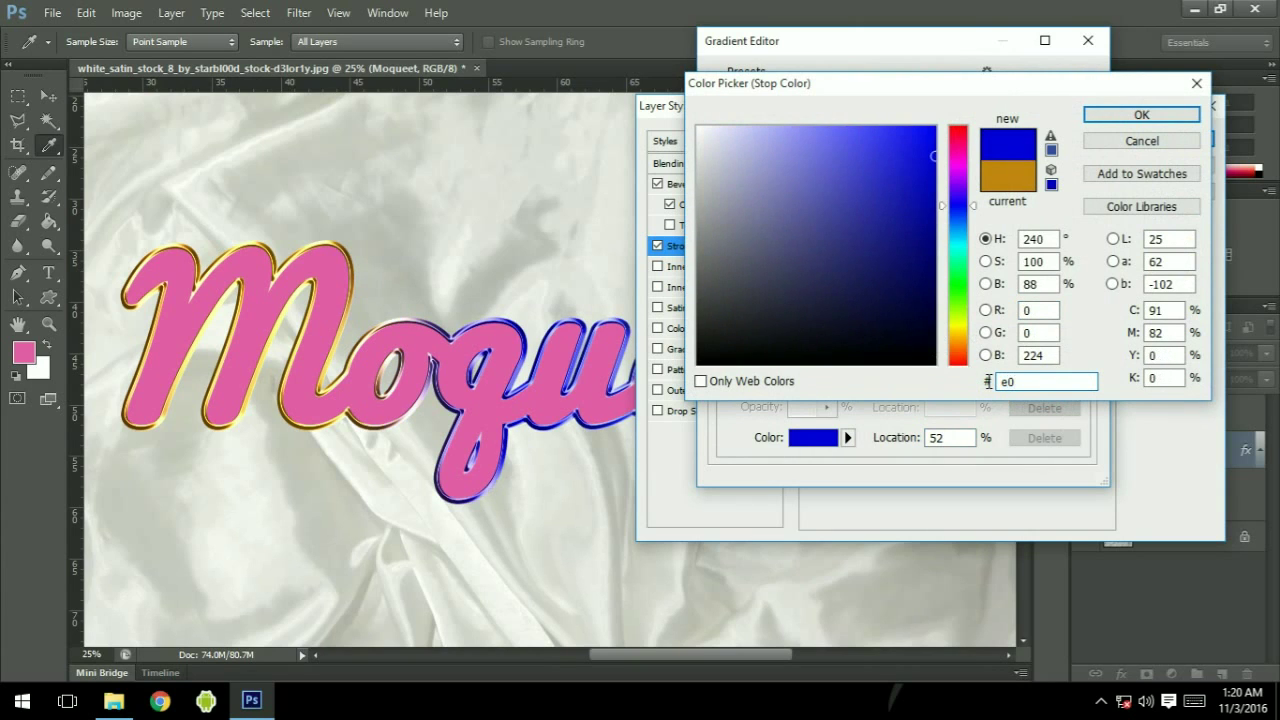
type("b31b")
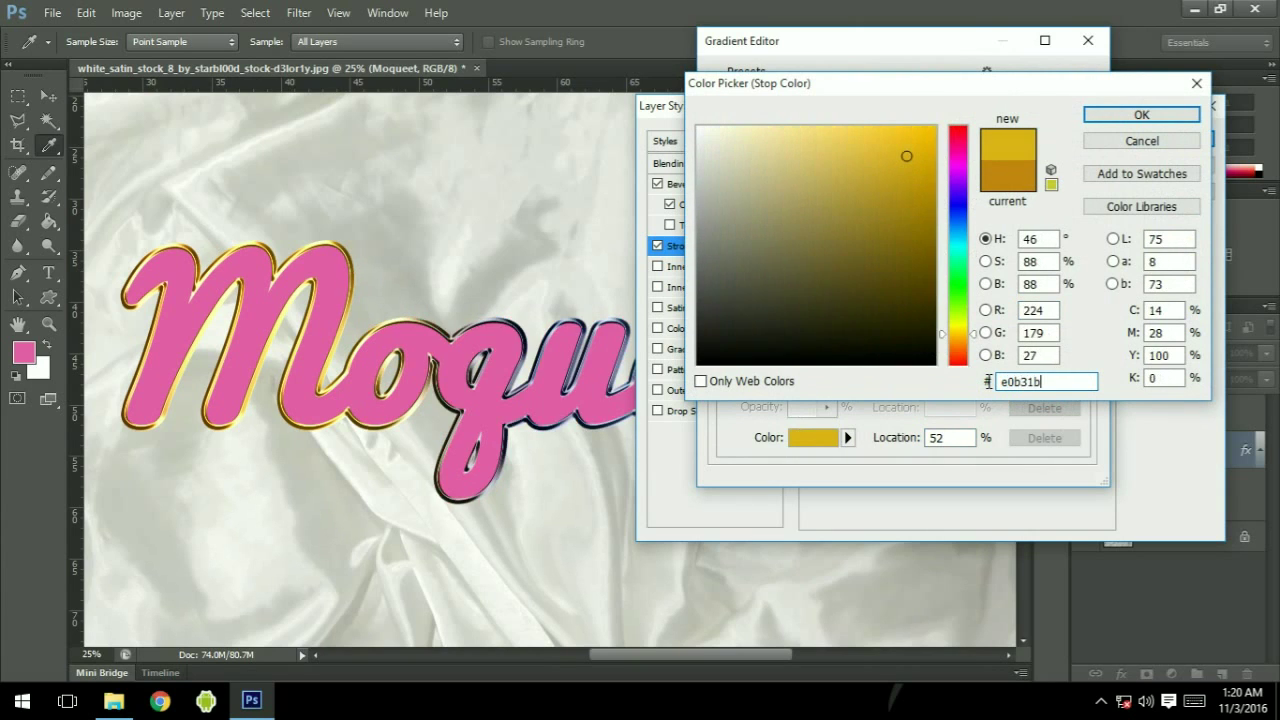
key("Return")
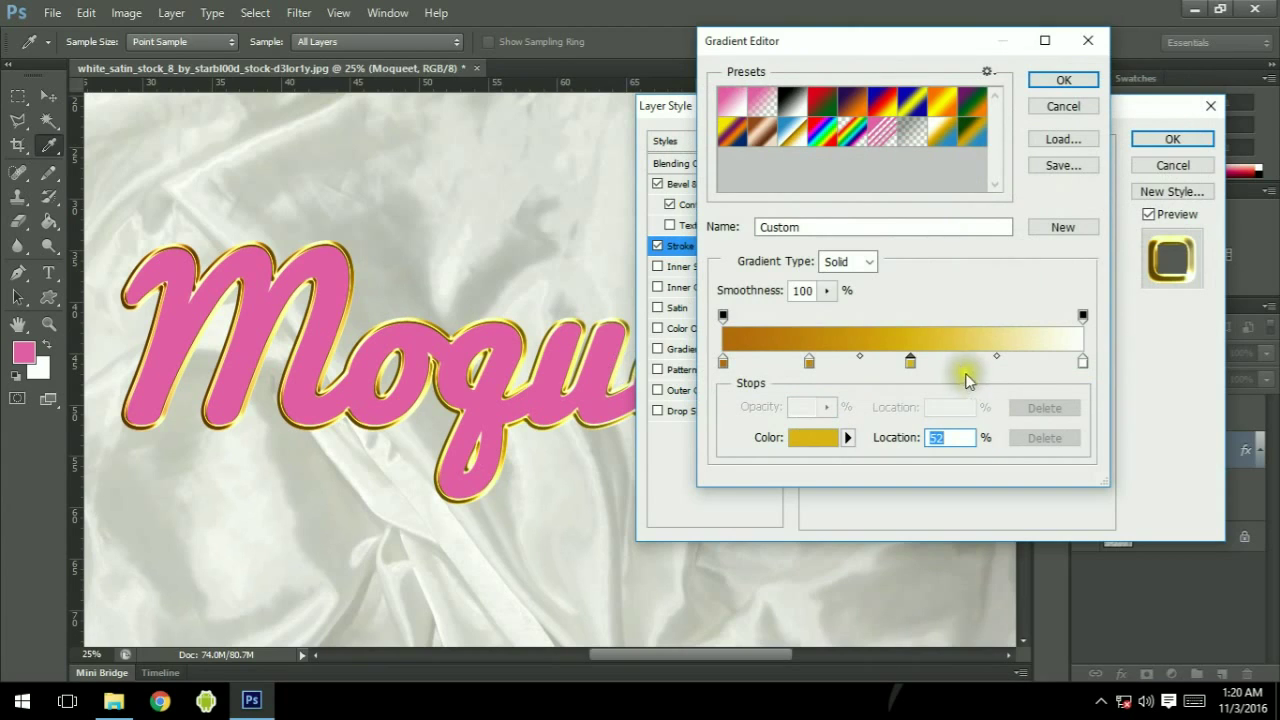
- Add gradient stops at 67% coloured #f8dc22 and 75% coloured #e0b31b
left_click(965, 364)
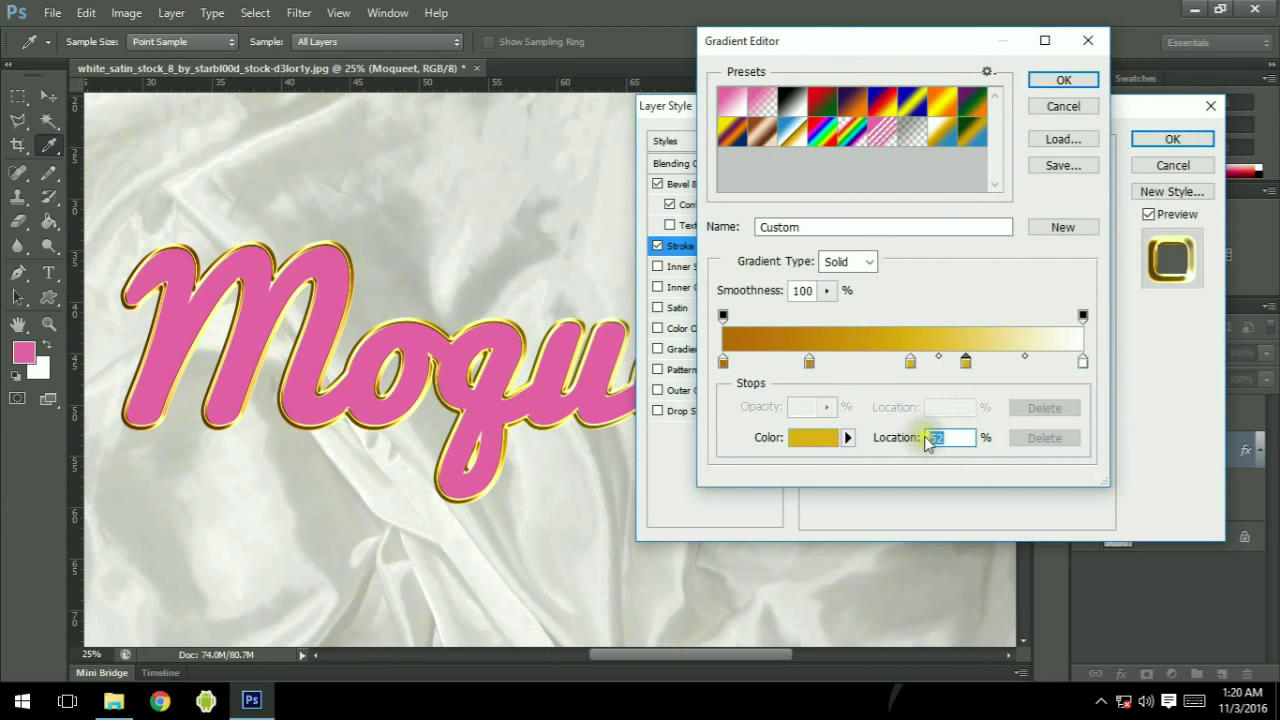
type("67")
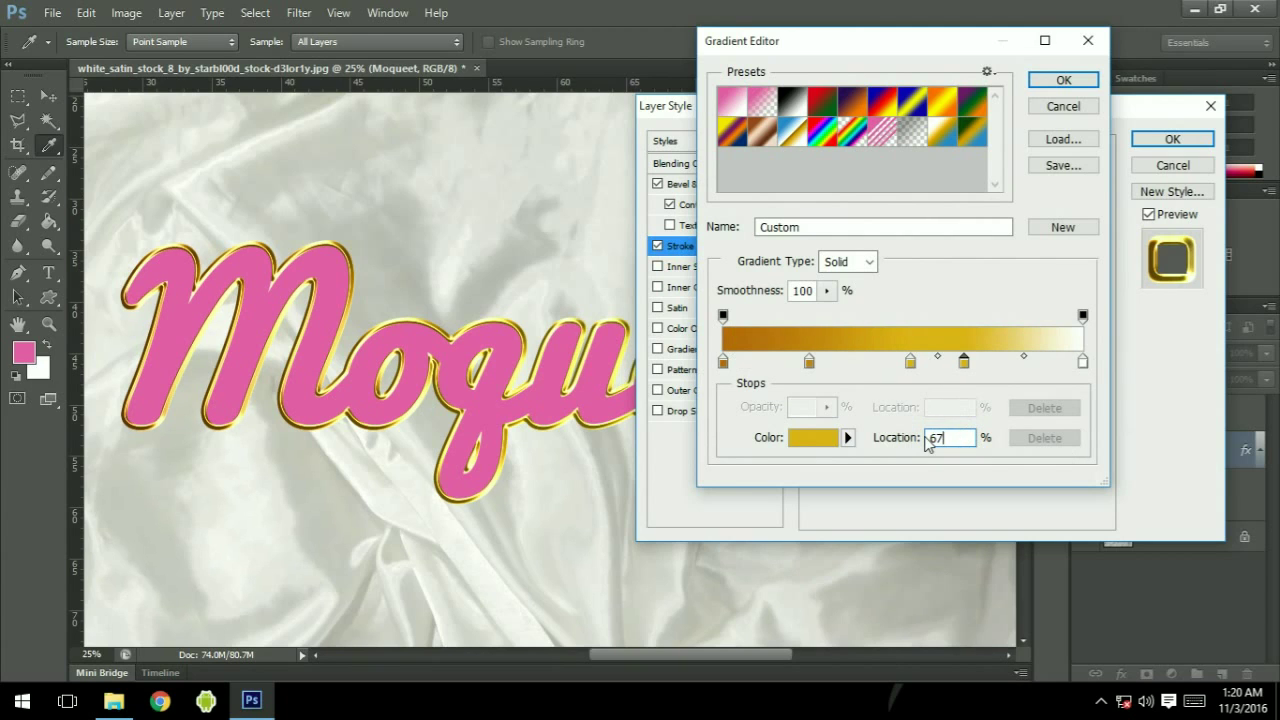
left_click(813, 437)
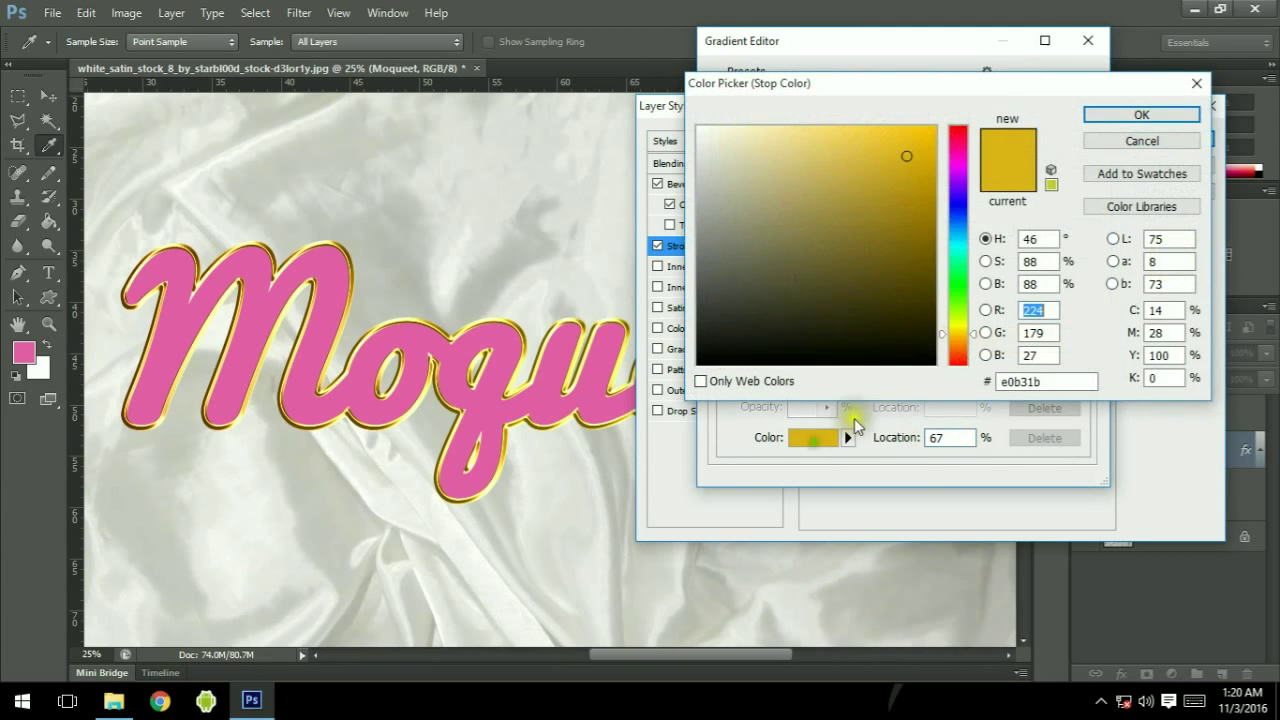
left_click_drag(1065, 380, 983, 379)
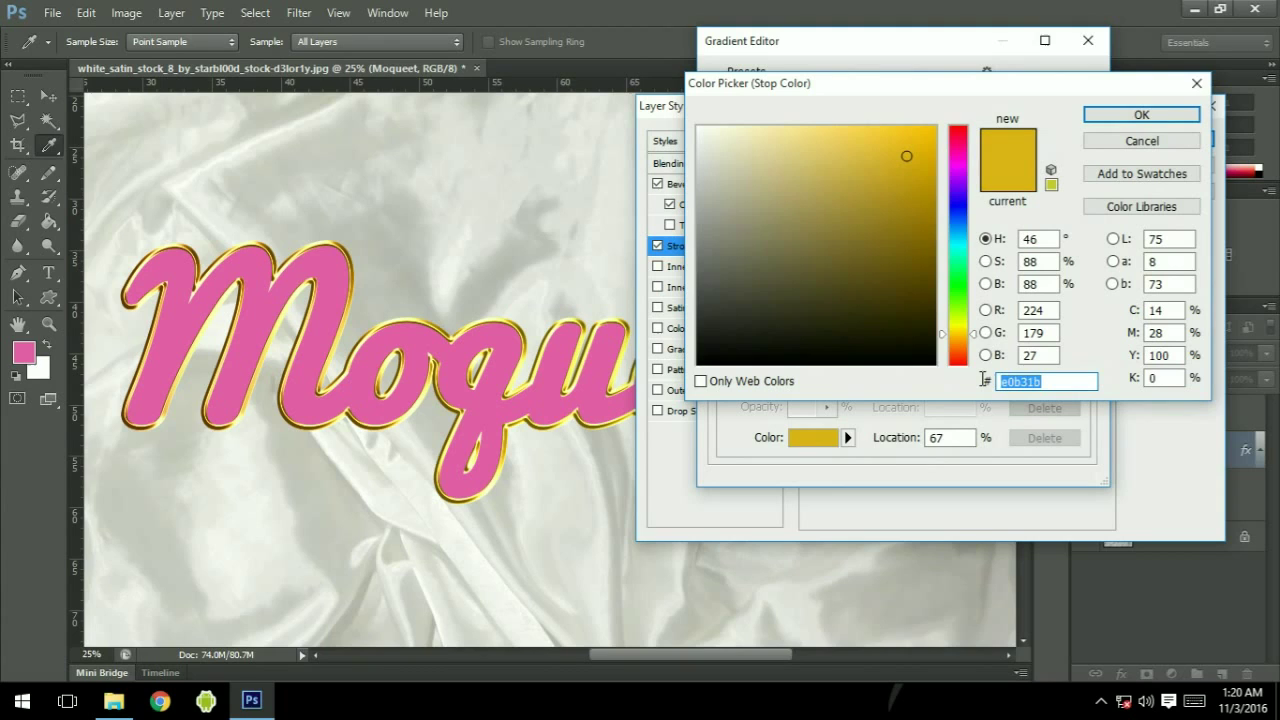
type("f")
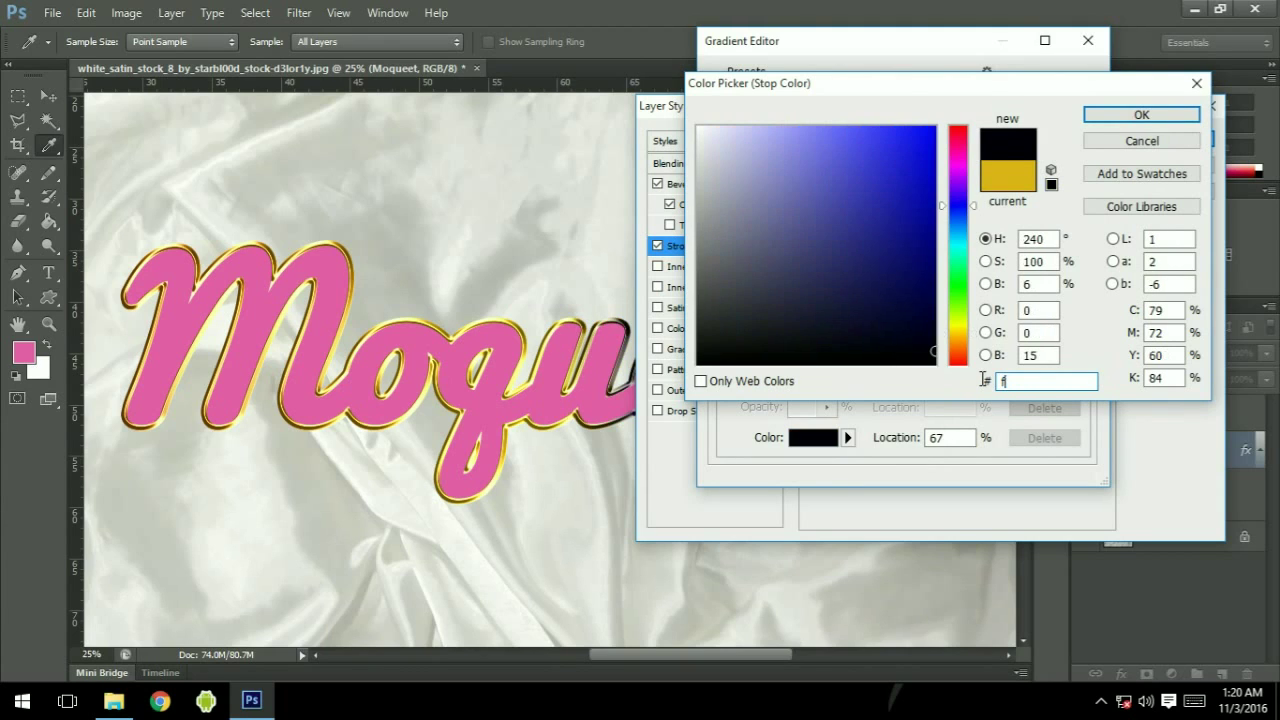
type("8dc")
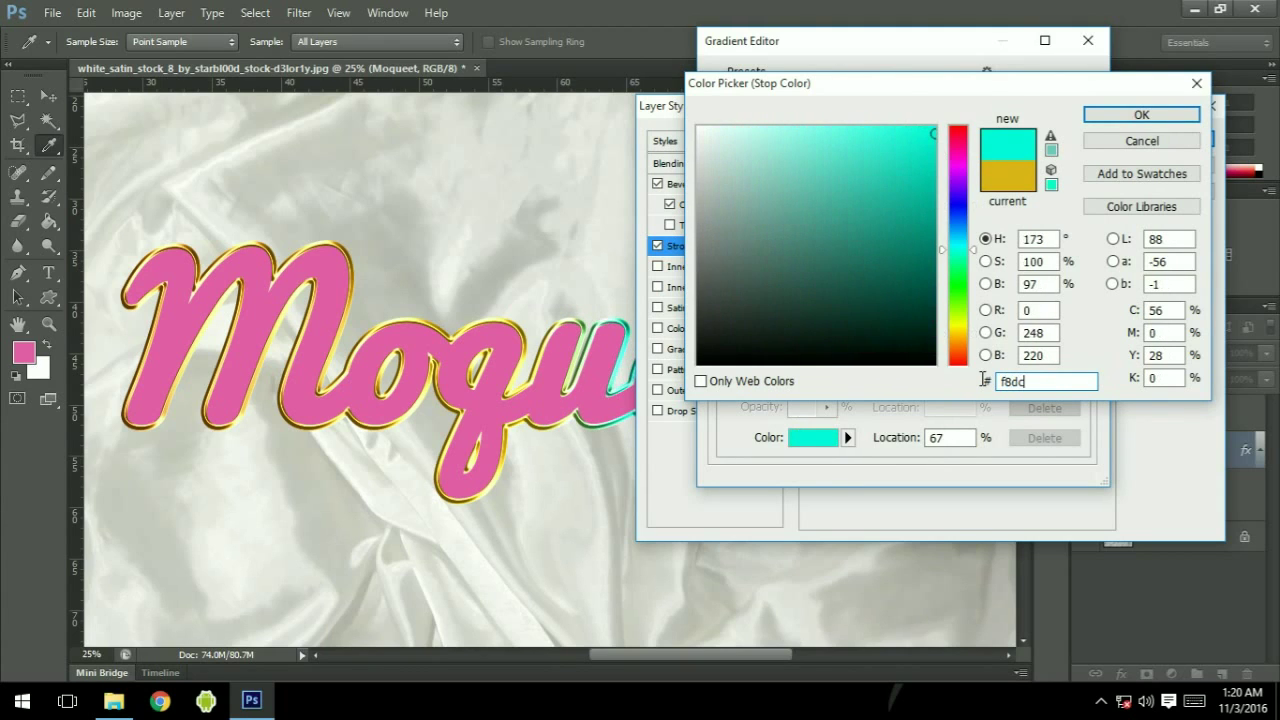
type("22")
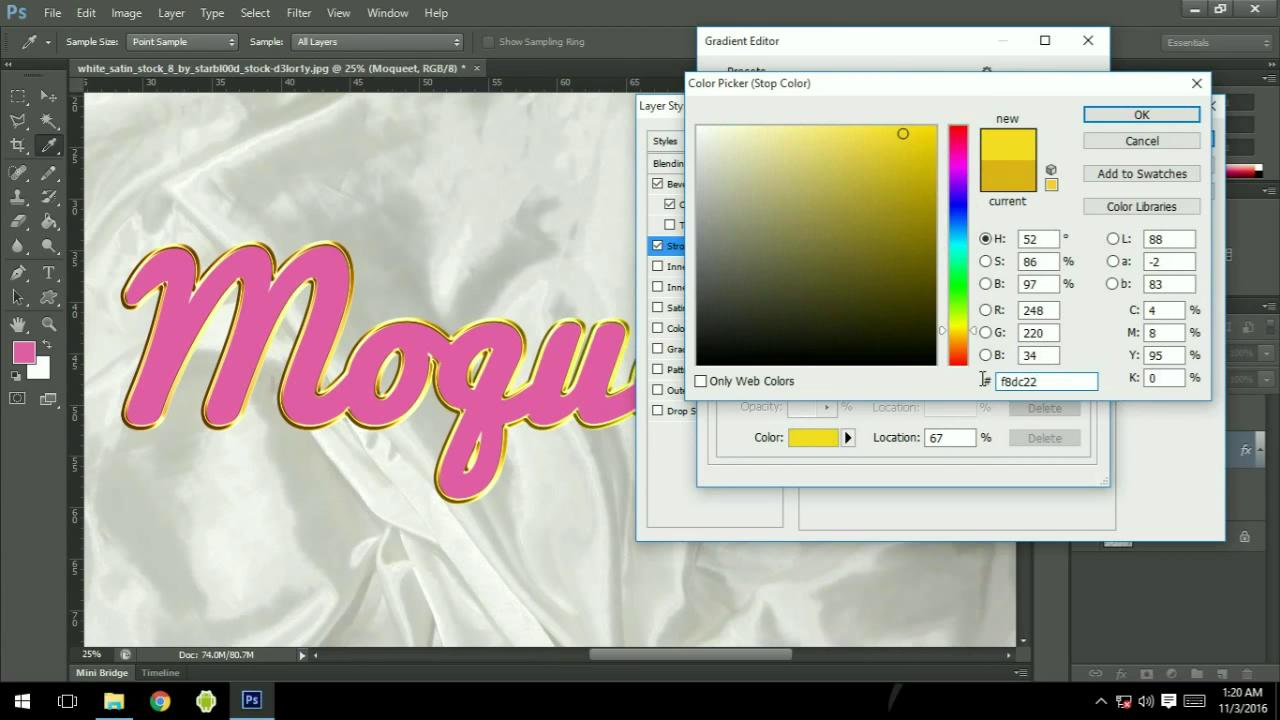
key("Return")
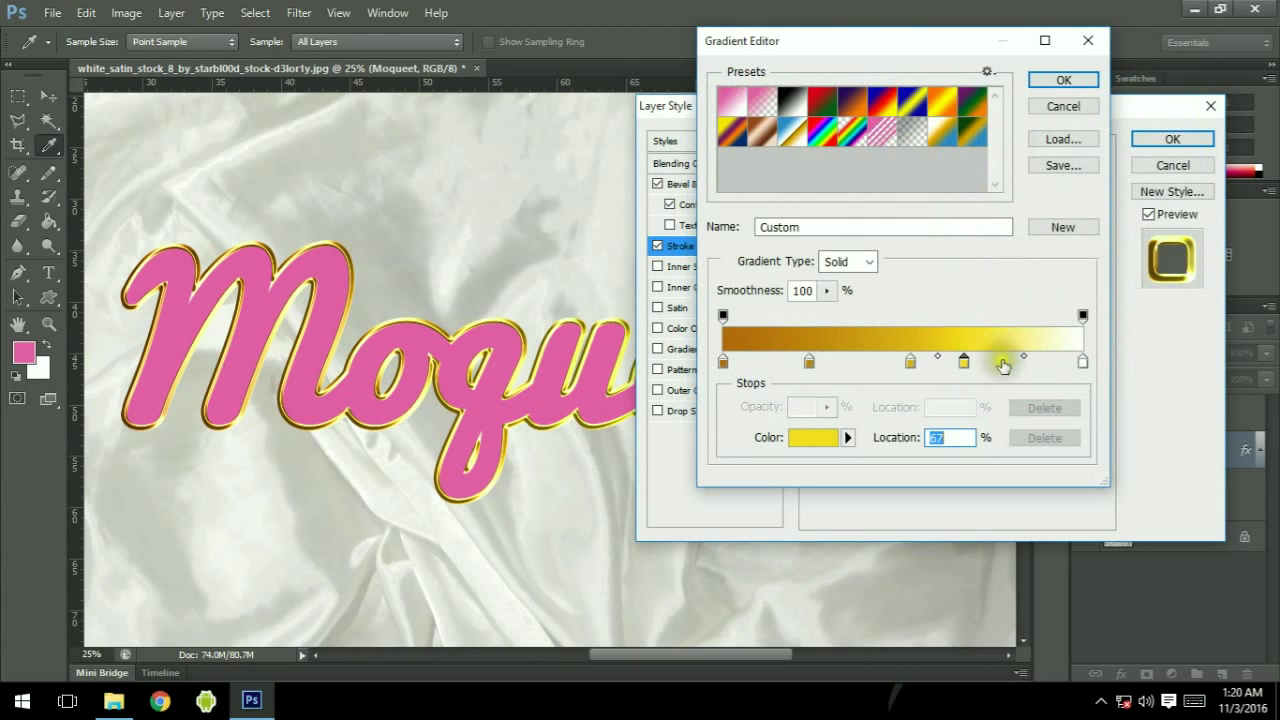
left_click(1002, 368)
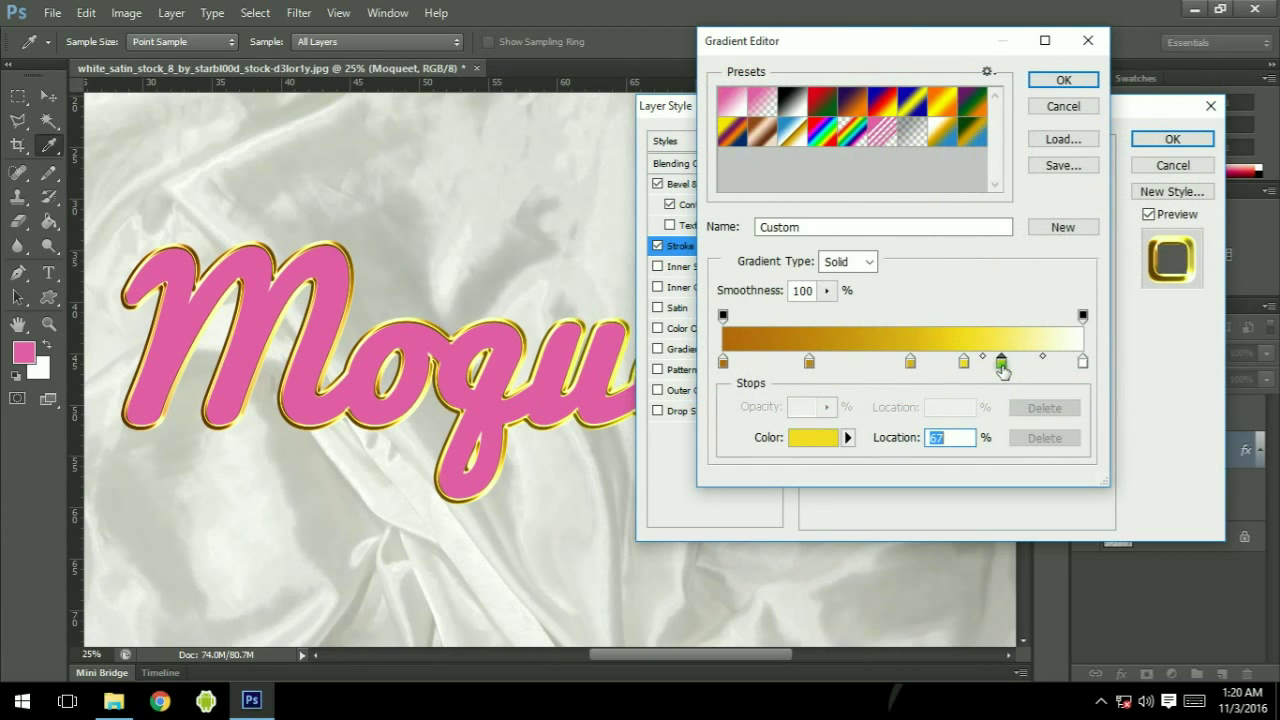
type("75")
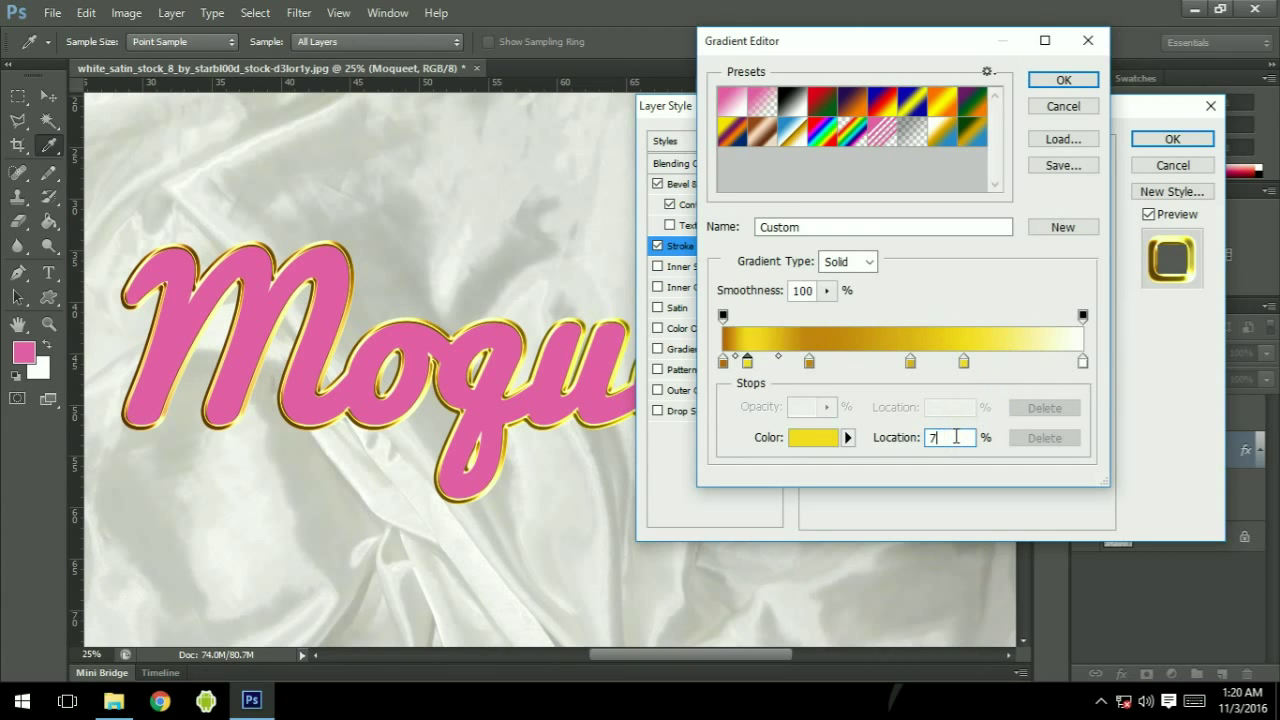
left_click(825, 441)
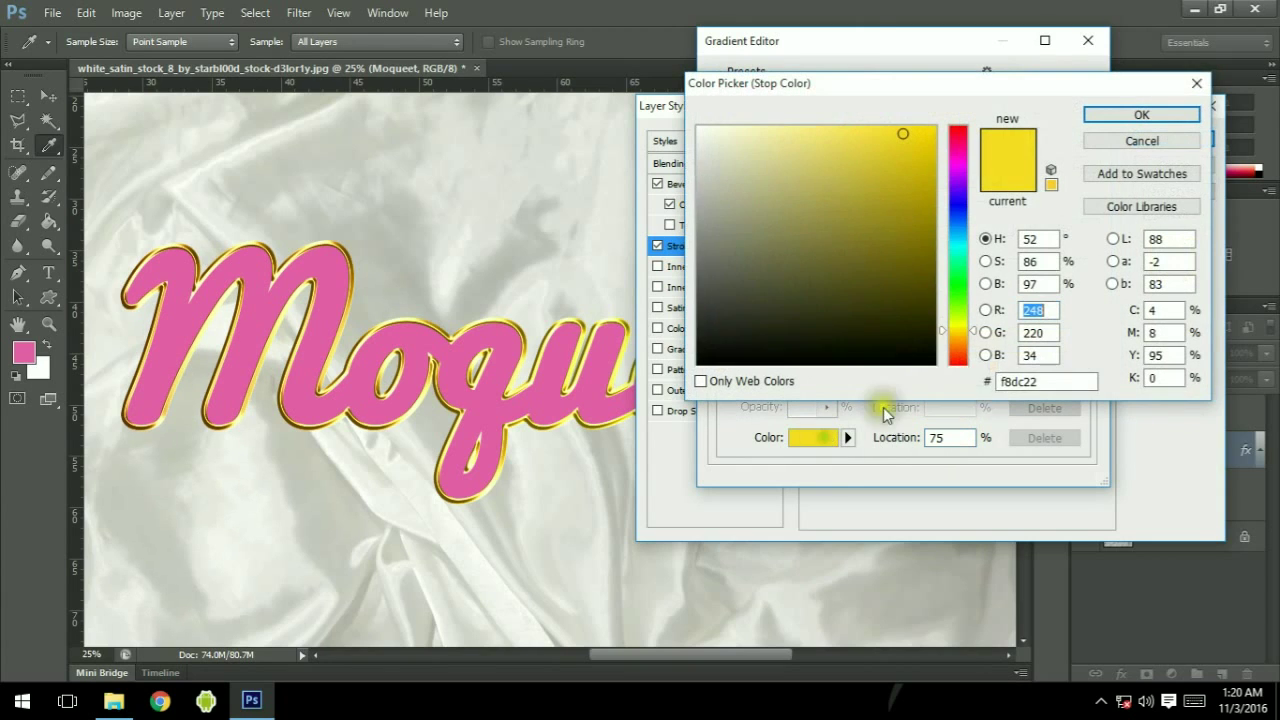
left_click_drag(1037, 387, 1002, 382)
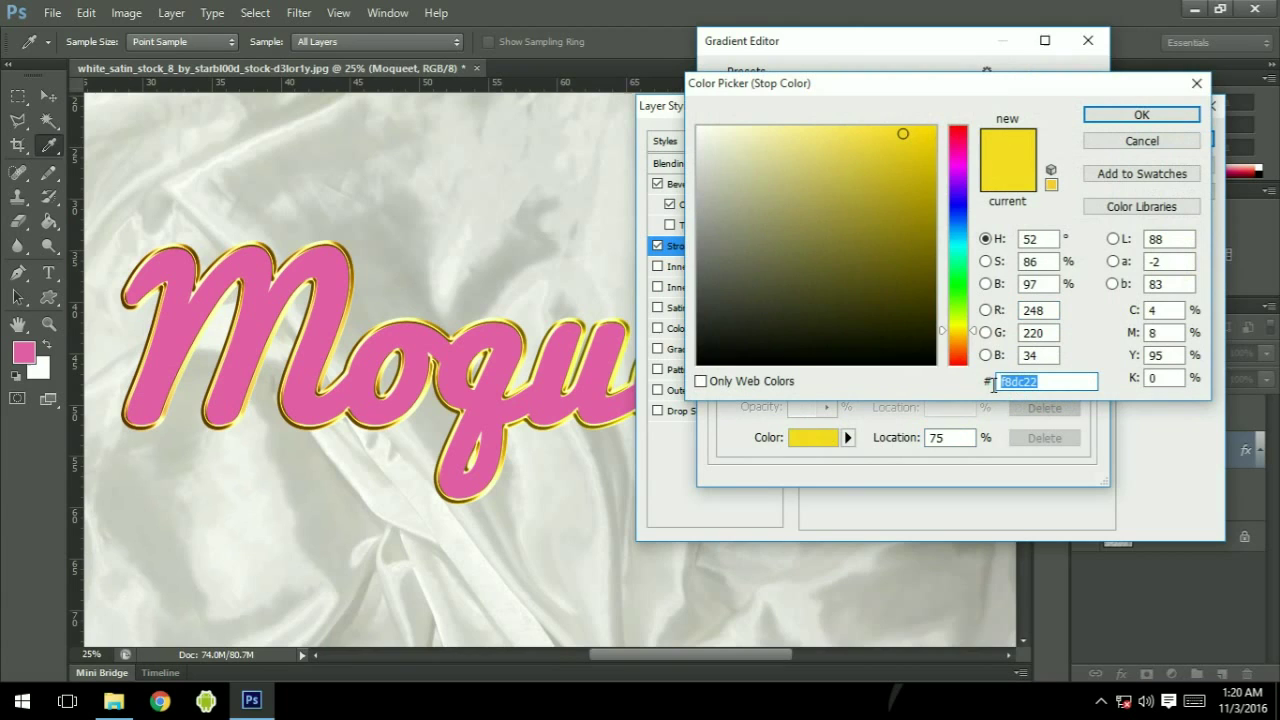
type("e0")
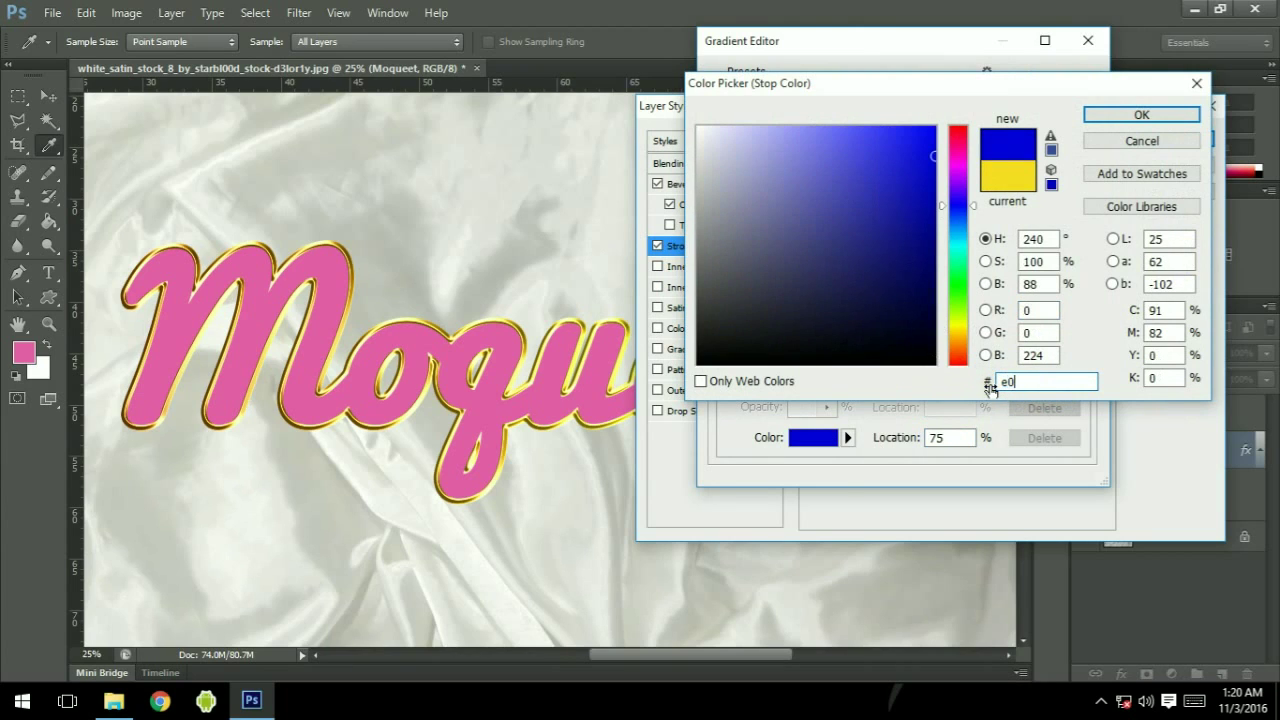
type("b31b")
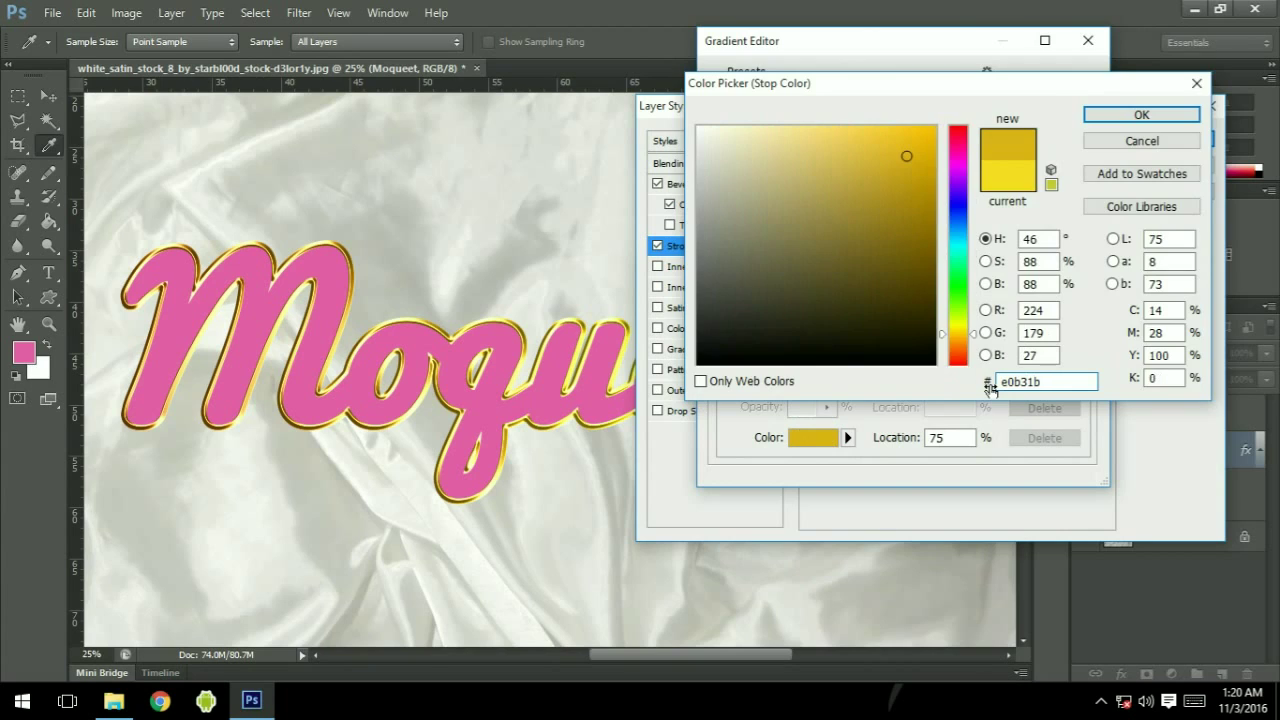
key("Return")
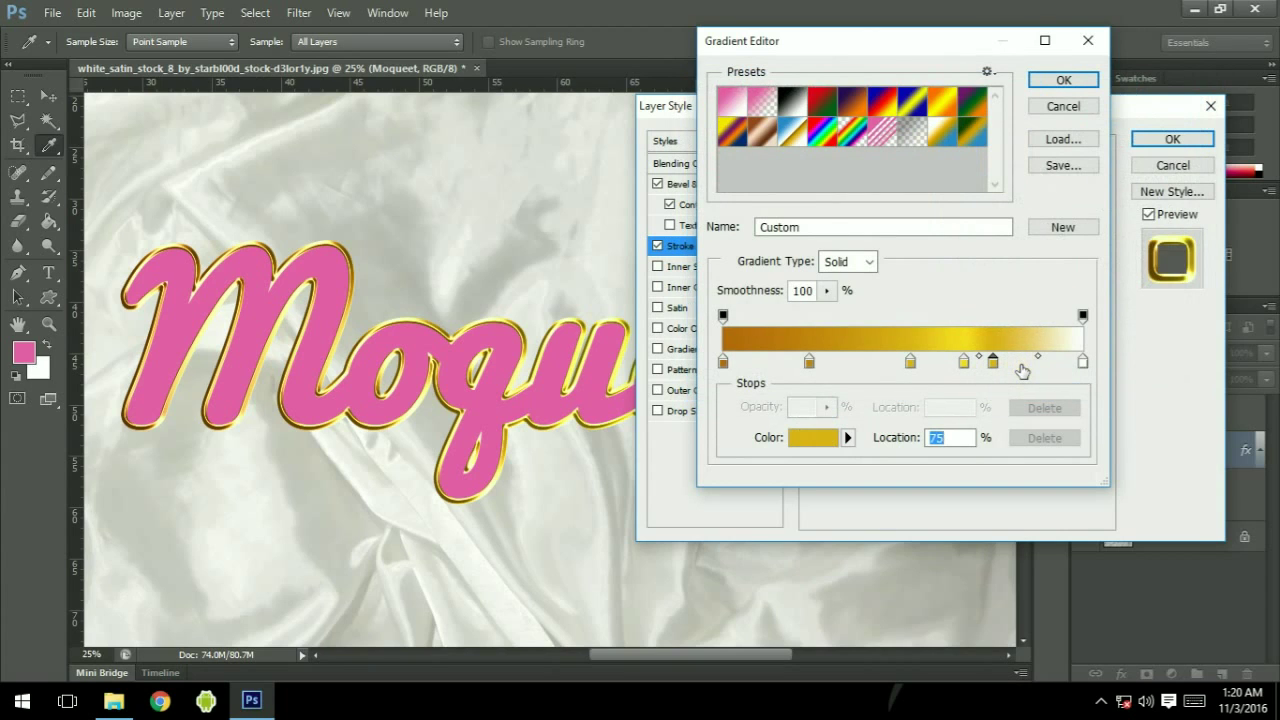
- Add a 90% stop coloured #c68612 and recolour the end stop to #c67912
left_click(1020, 362)
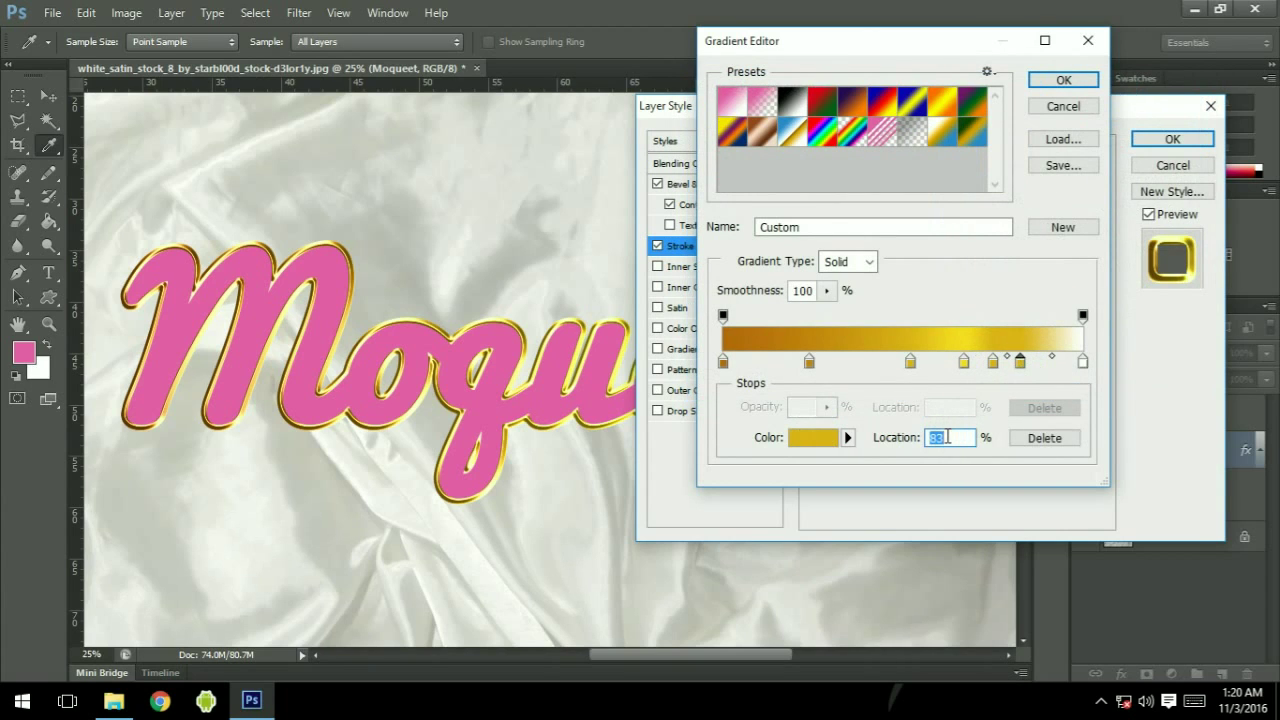
type("90")
left_click(810, 437)
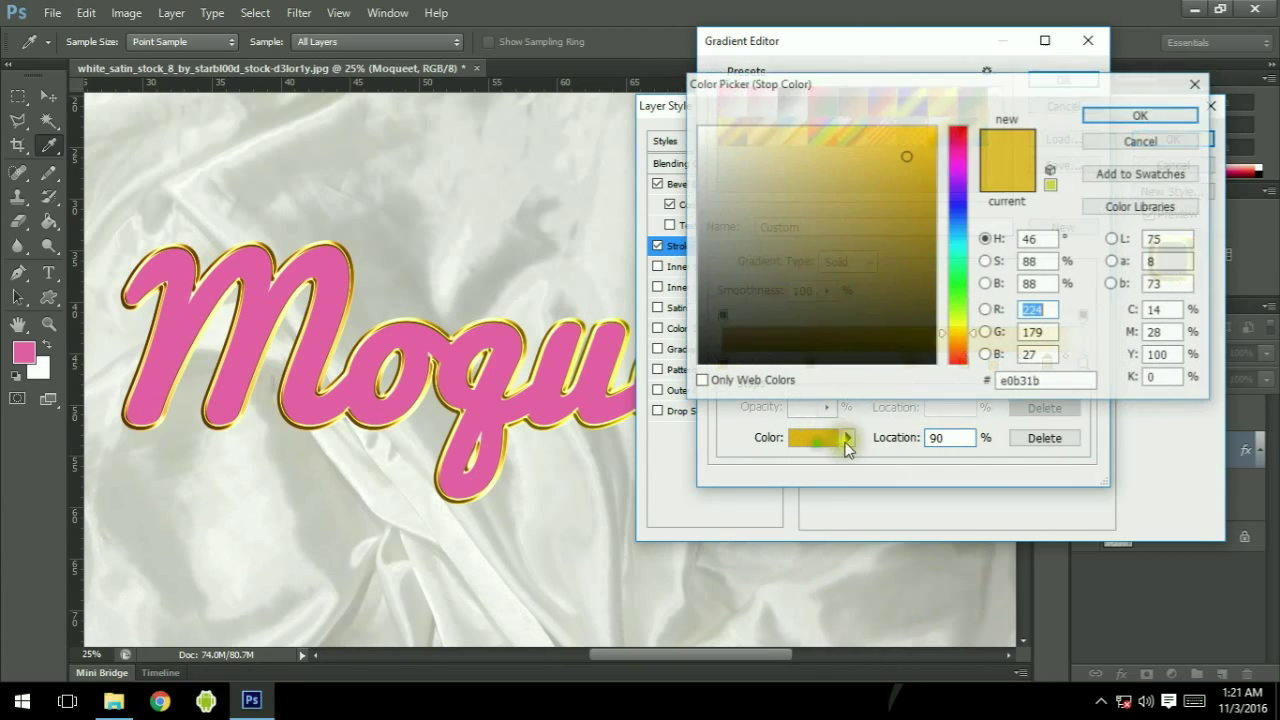
double_click(1040, 380)
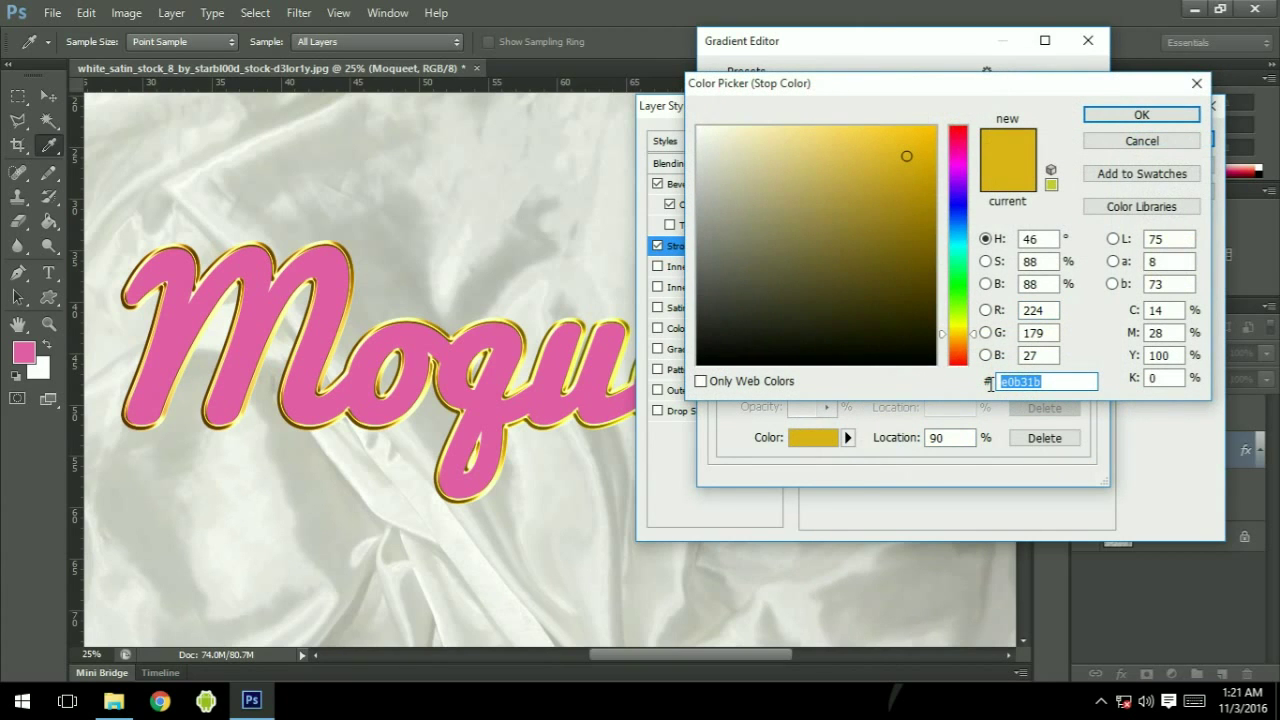
type("c")
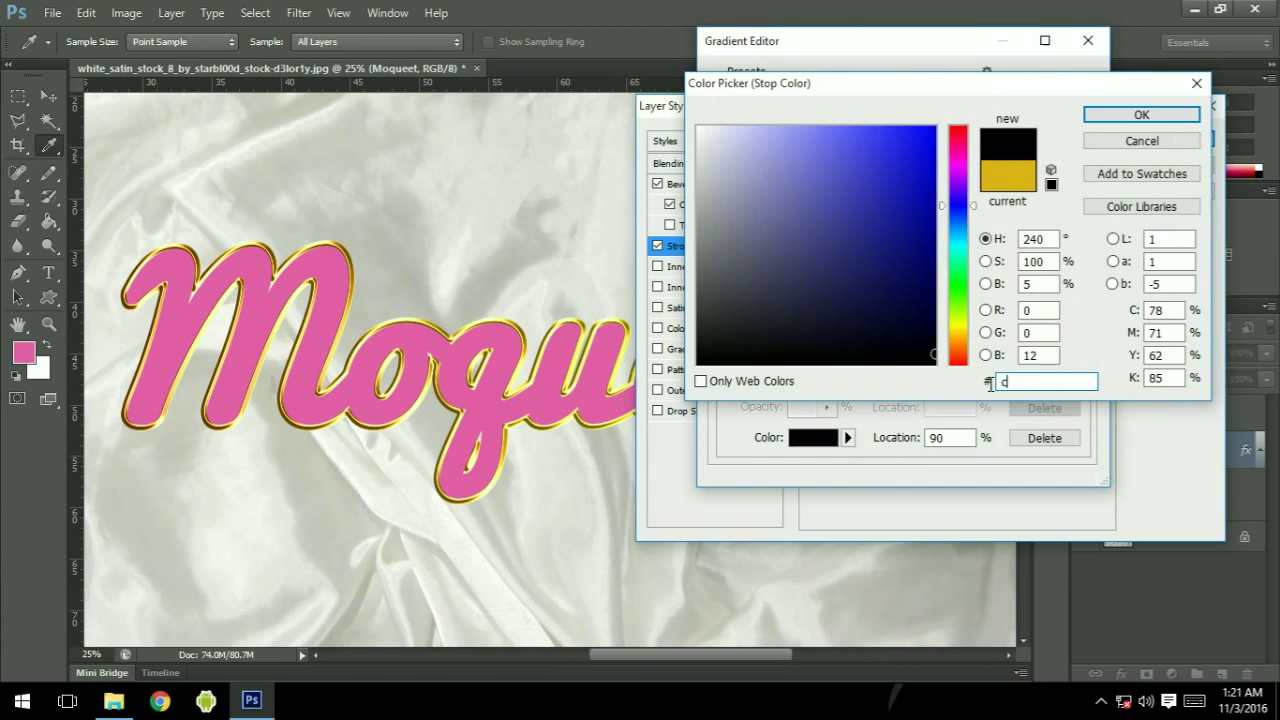
type("6")
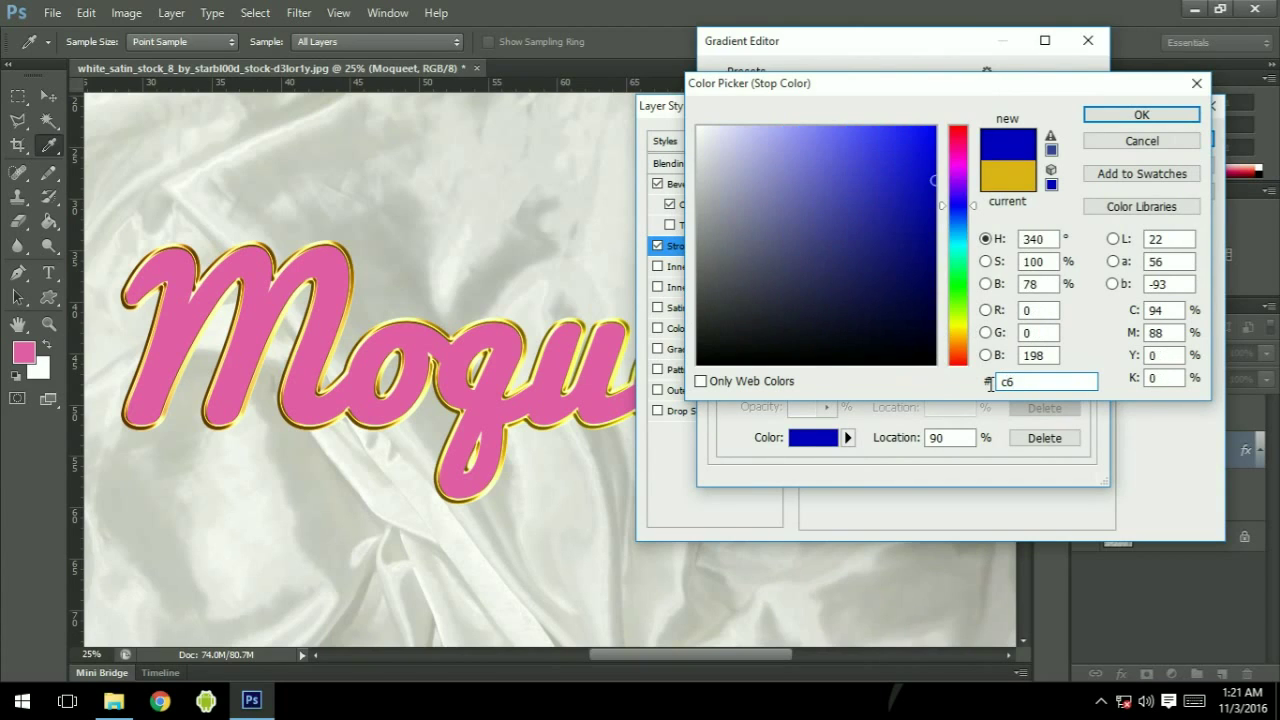
type("8")
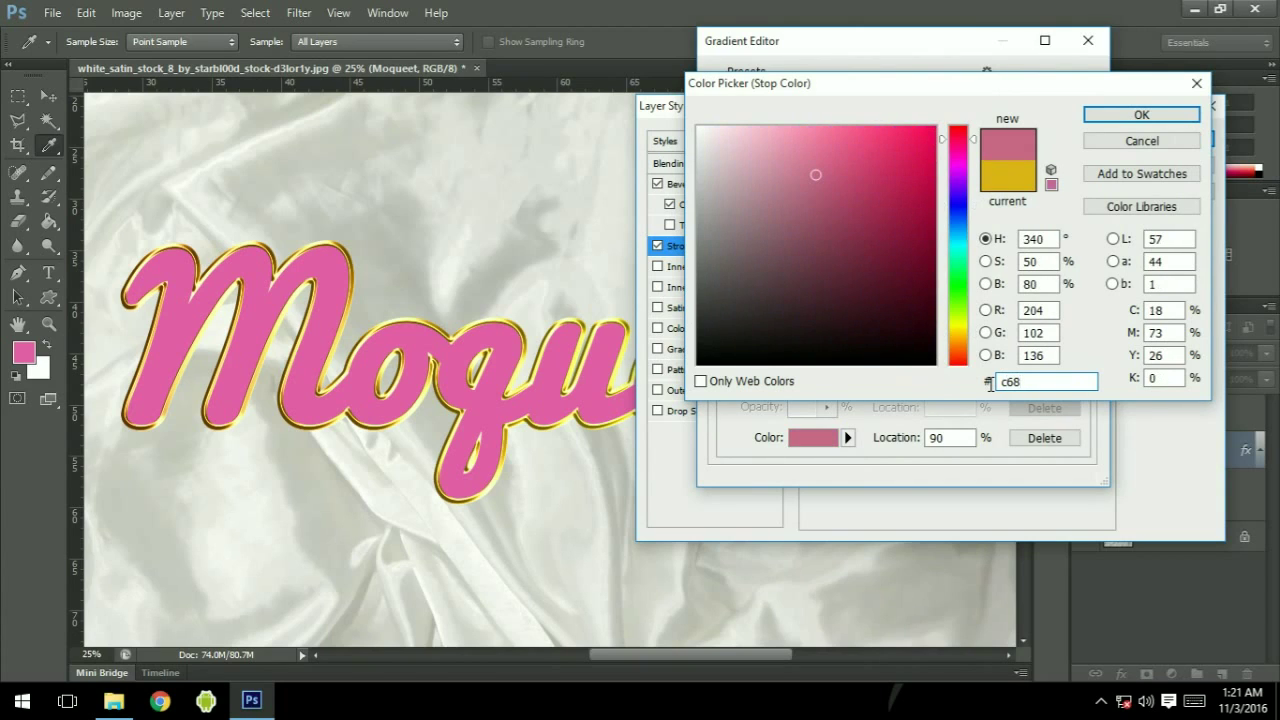
type("612")
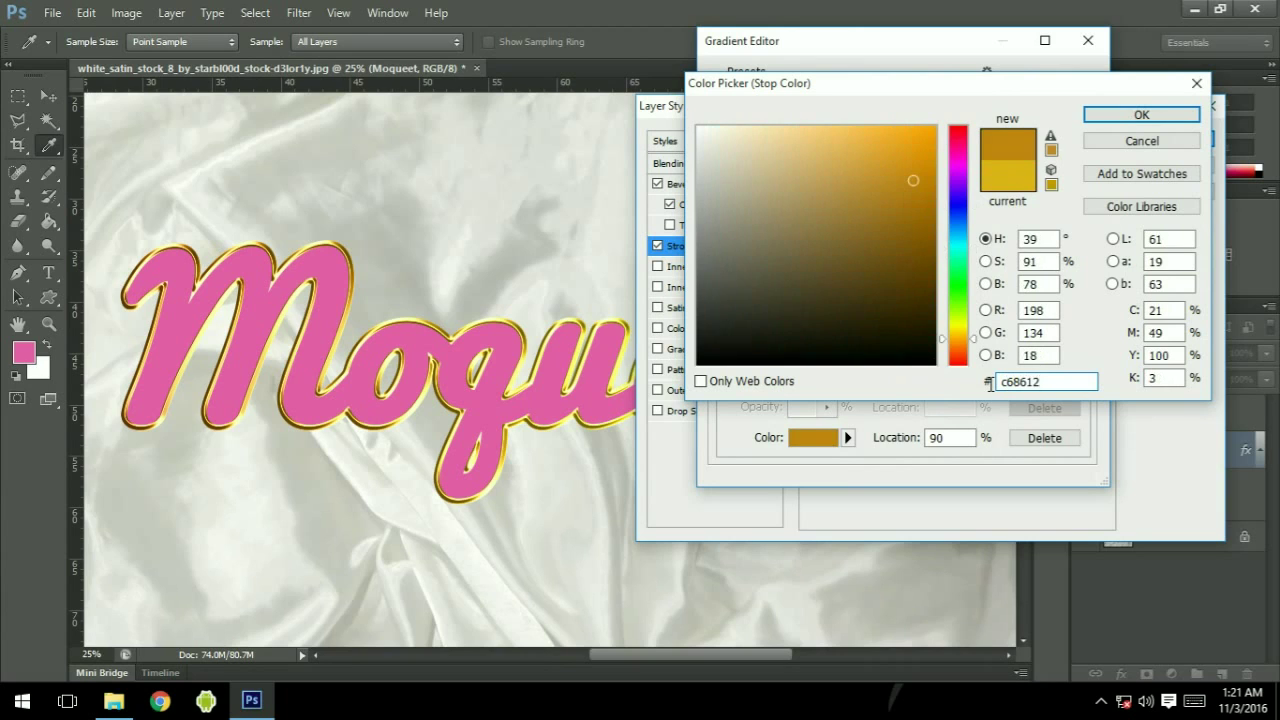
key("Return")
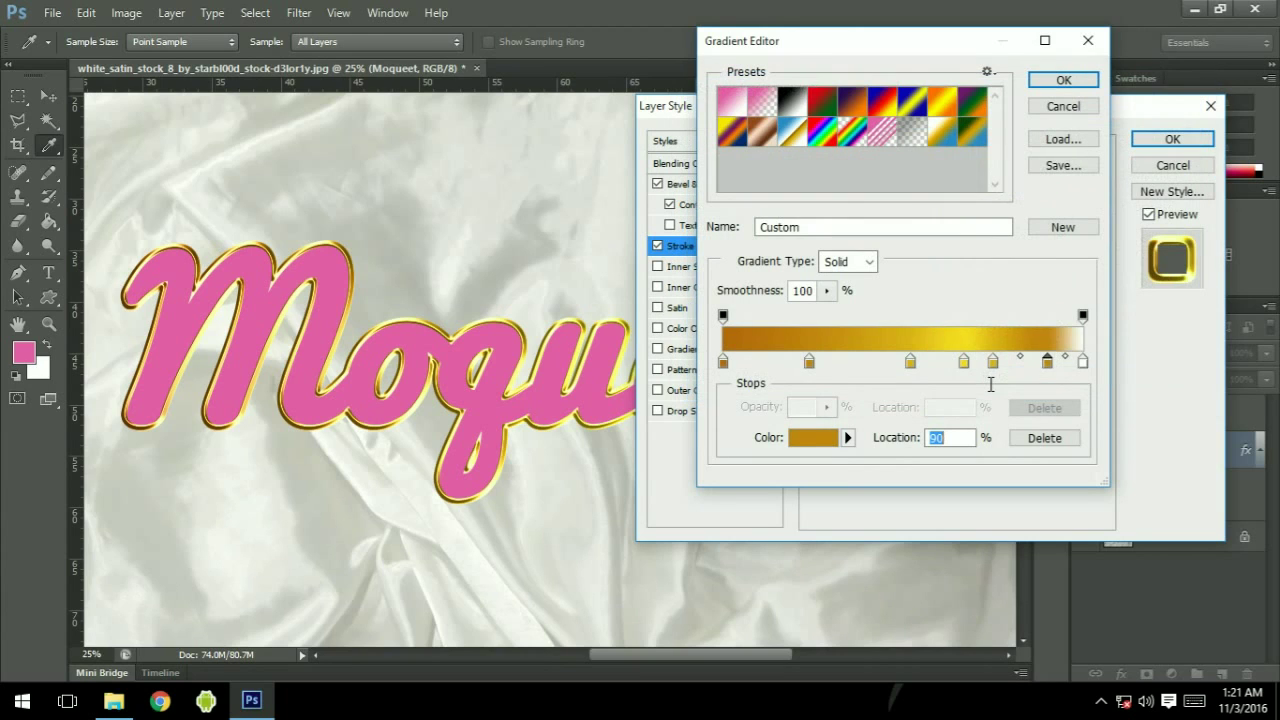
left_click(1084, 363)
left_click(818, 438)
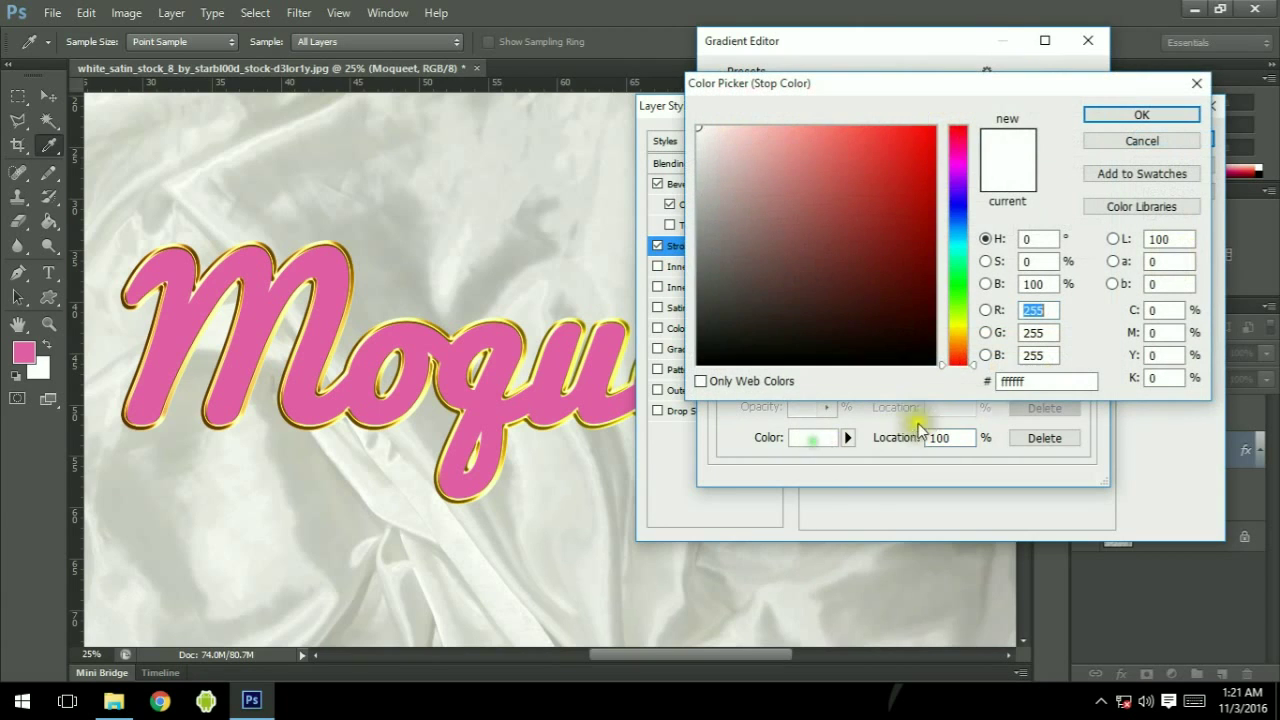
left_click_drag(1049, 380, 980, 388)
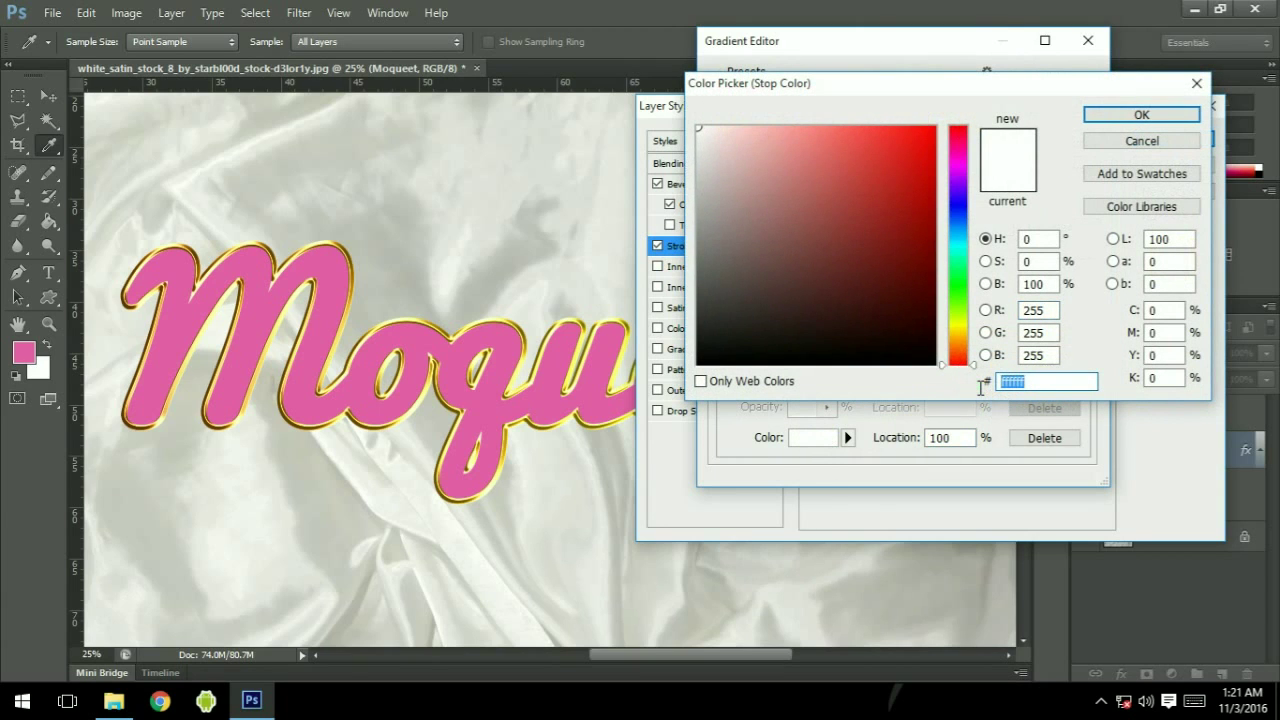
type("c")
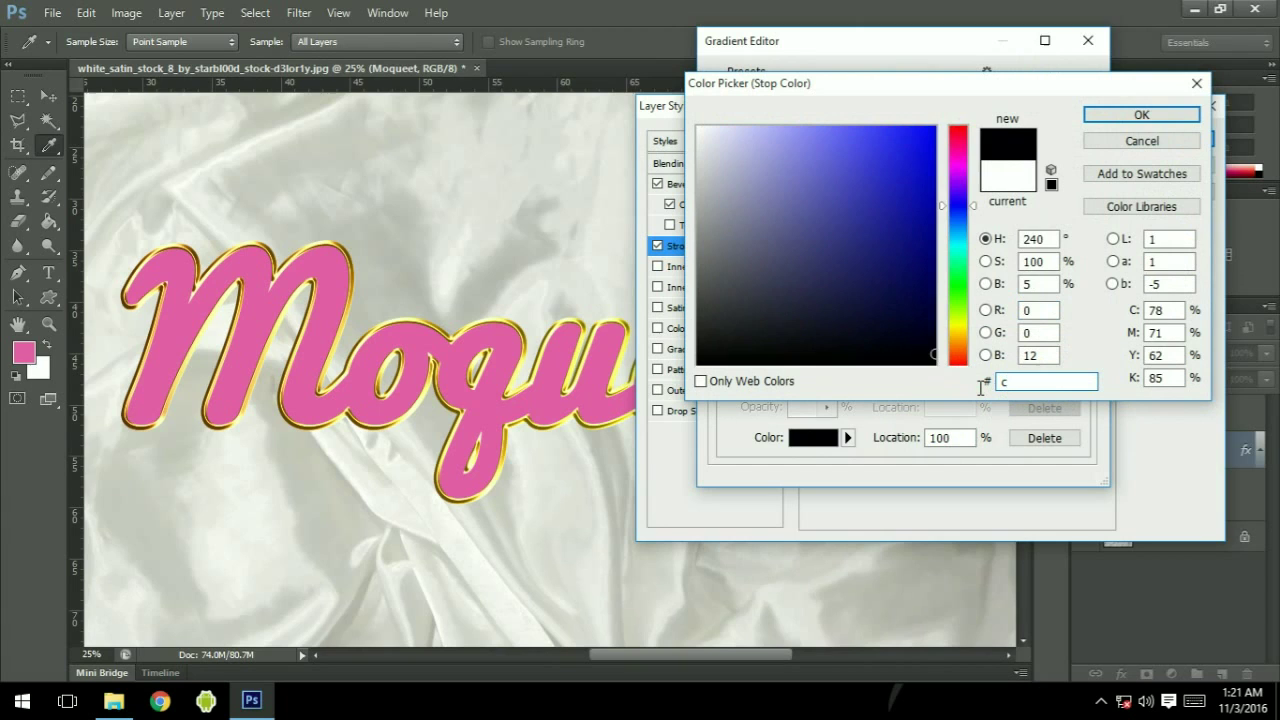
type("67")
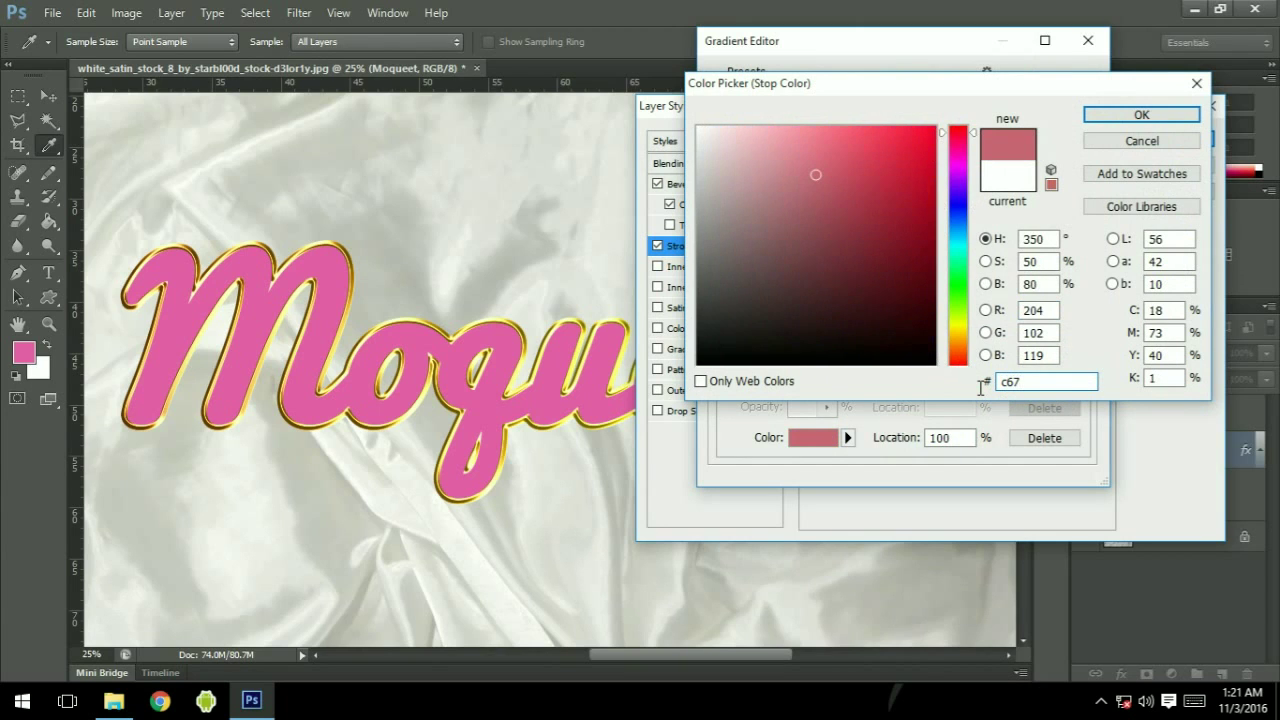
type("912")
key("Return")
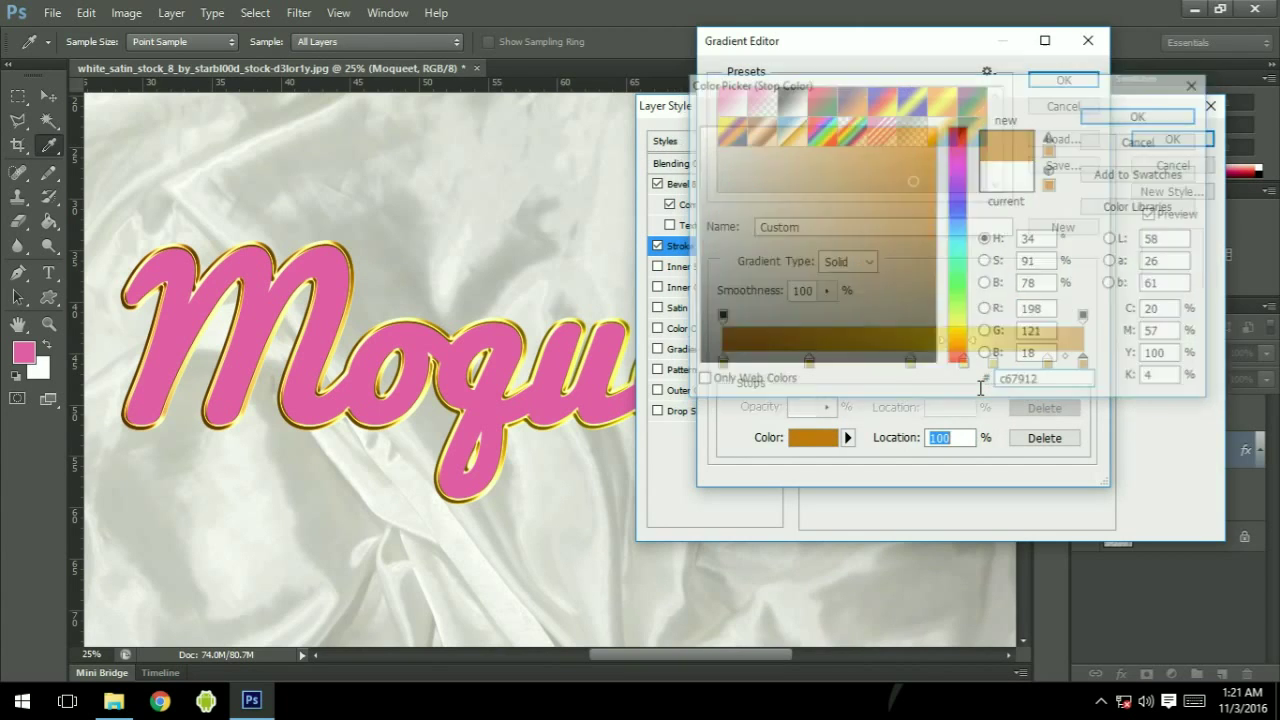
- Accept the gold gradient and make the outline a reversed Reflected gradient at 90°, applied
left_click(1062, 84)
left_click_drag(980, 112, 1068, 93)
left_click(1005, 297)
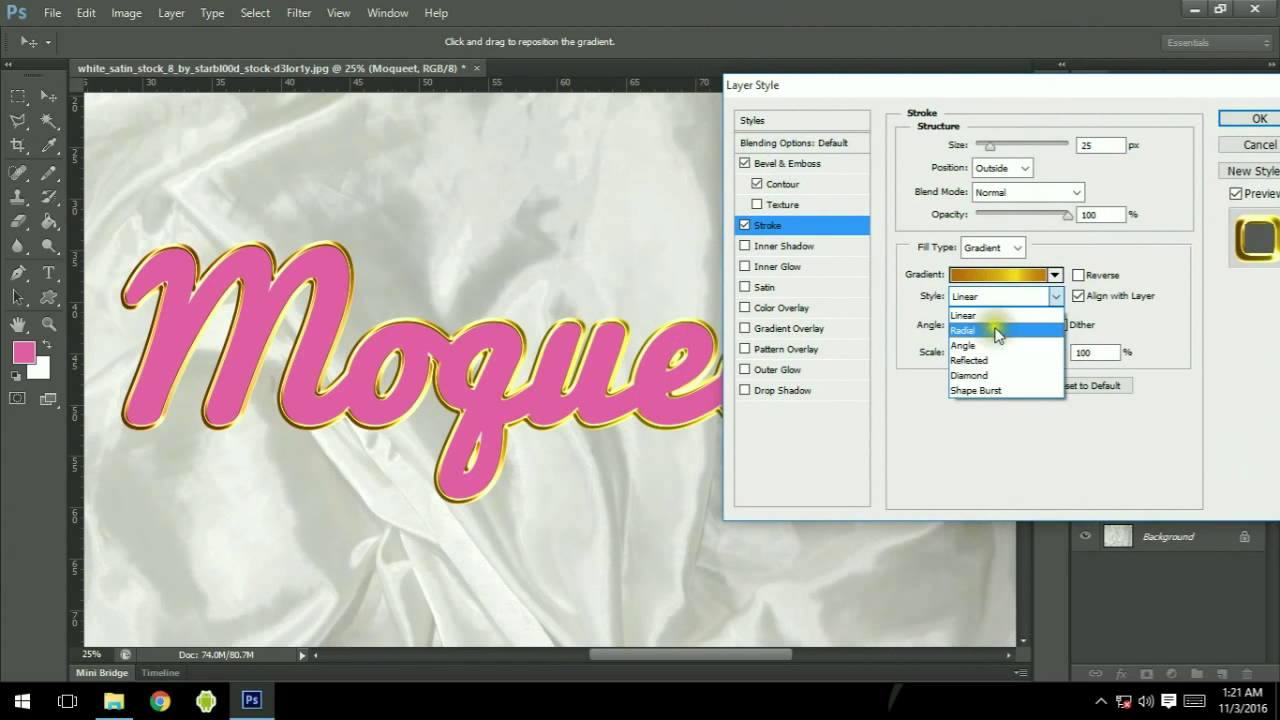
left_click(986, 359)
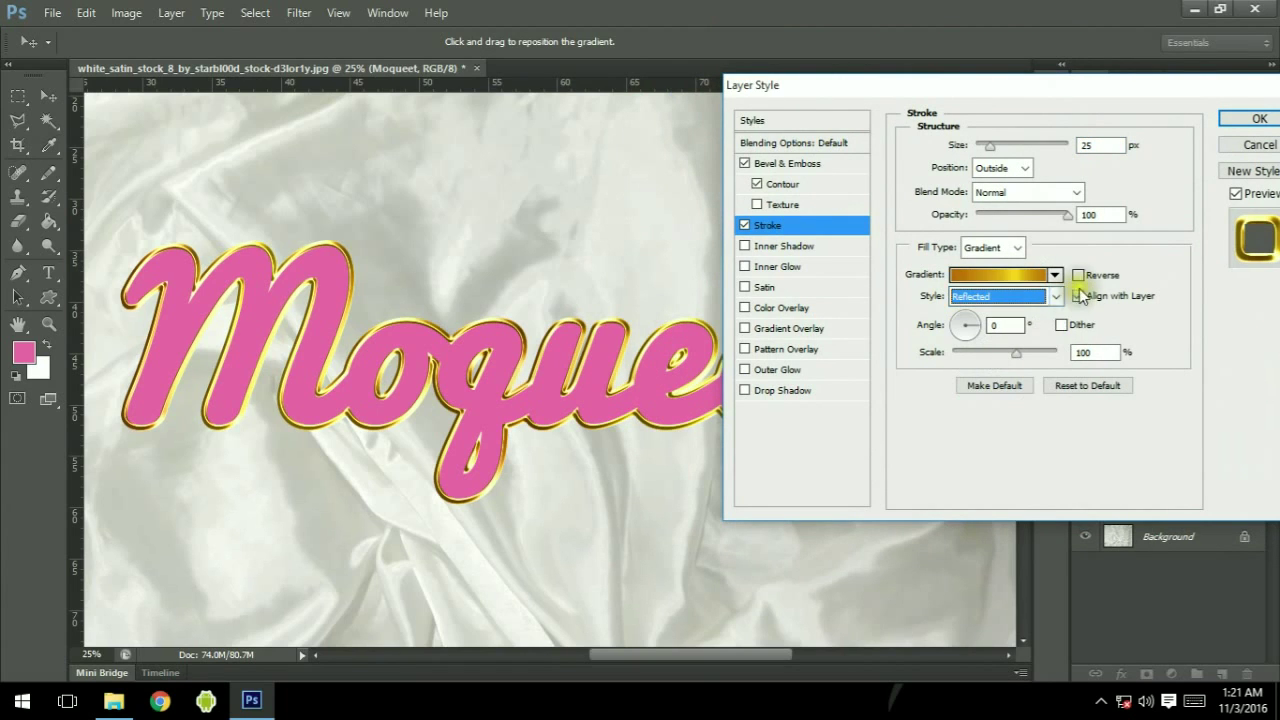
left_click(1078, 275)
double_click(990, 325)
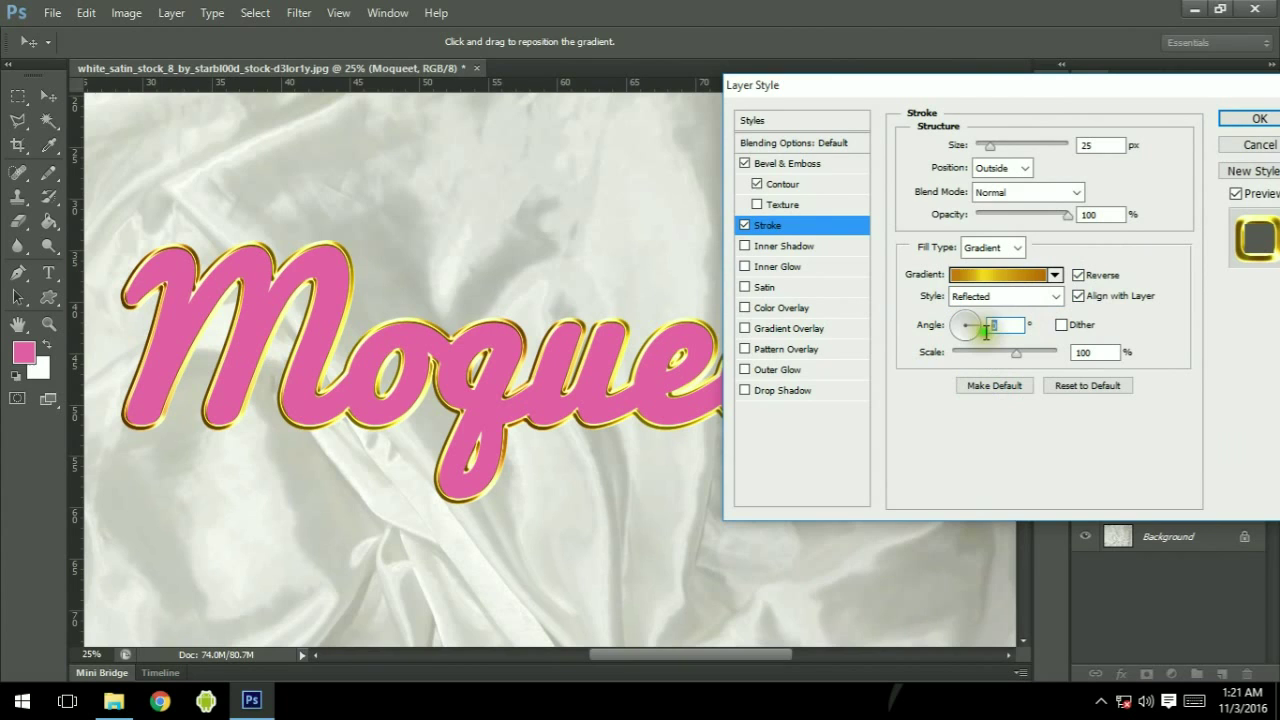
type("90")
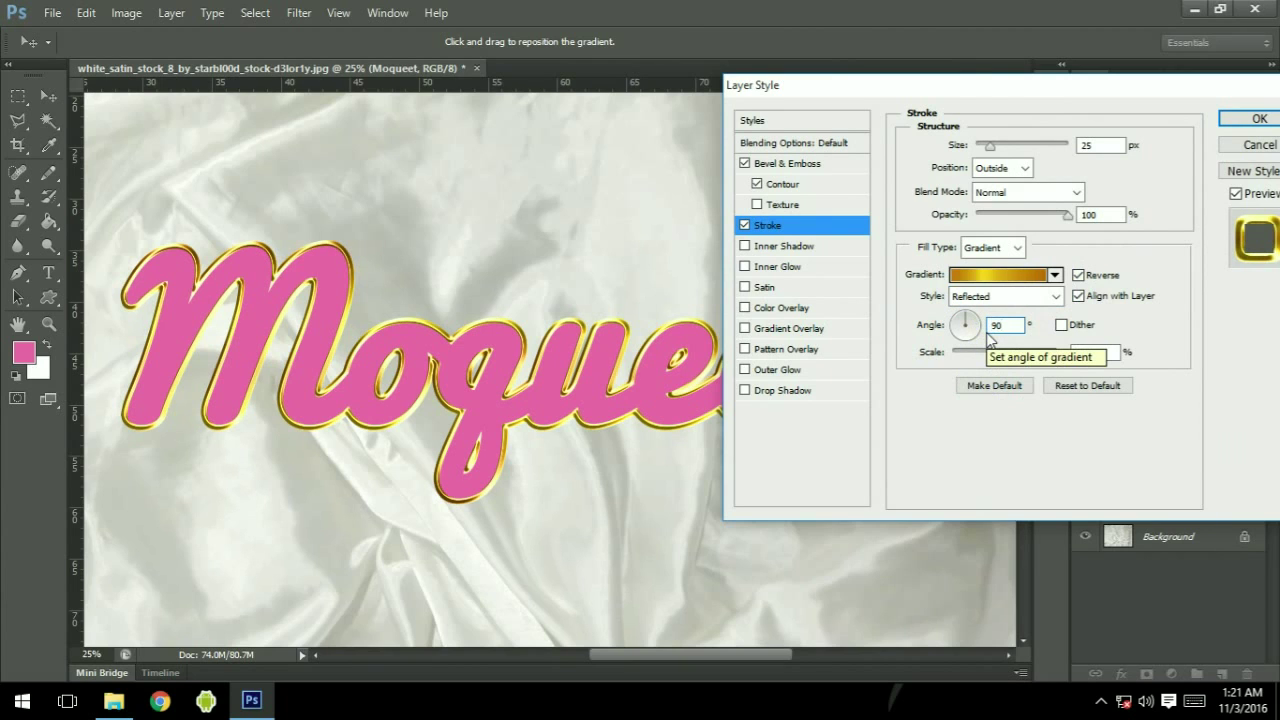
key("Return")
key("z")
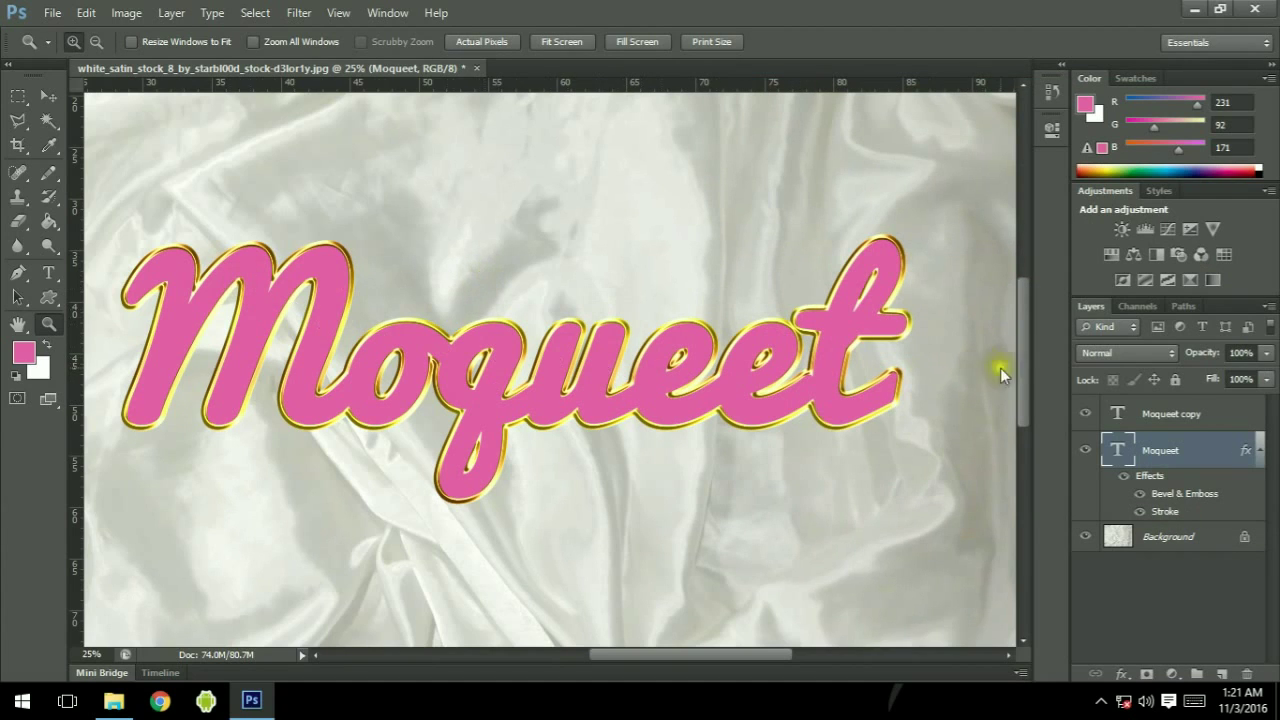
- Set Moqueet copy's fill to 0% and add a Bevel & Emboss of size 60 at 120°
left_click(1217, 416)
key("shift+0")
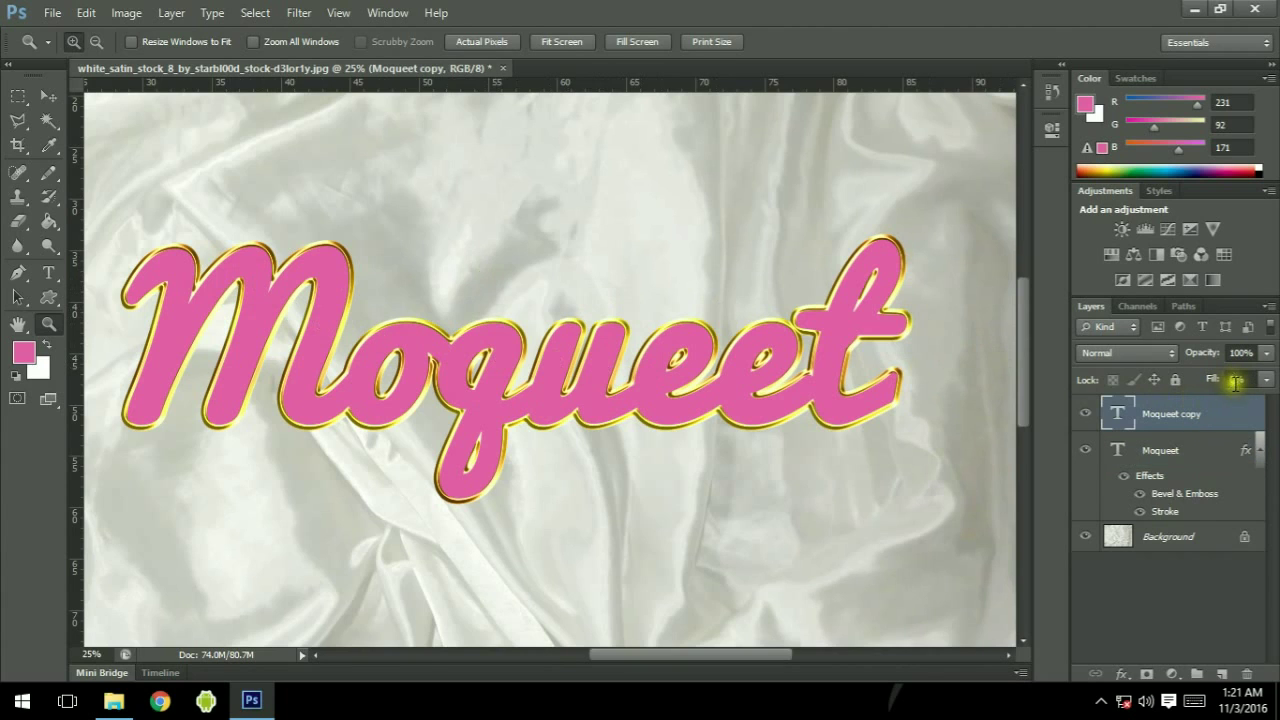
double_click(1217, 408)
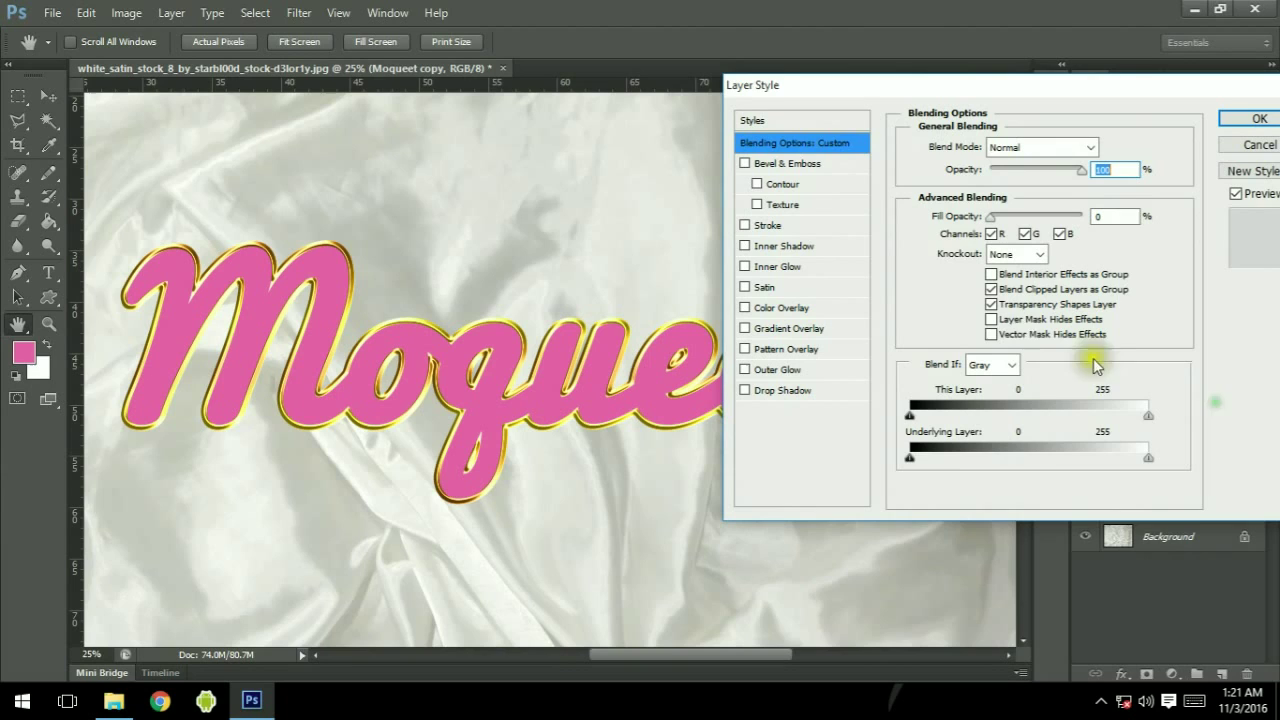
left_click(805, 163)
left_click_drag(1023, 97, 970, 117)
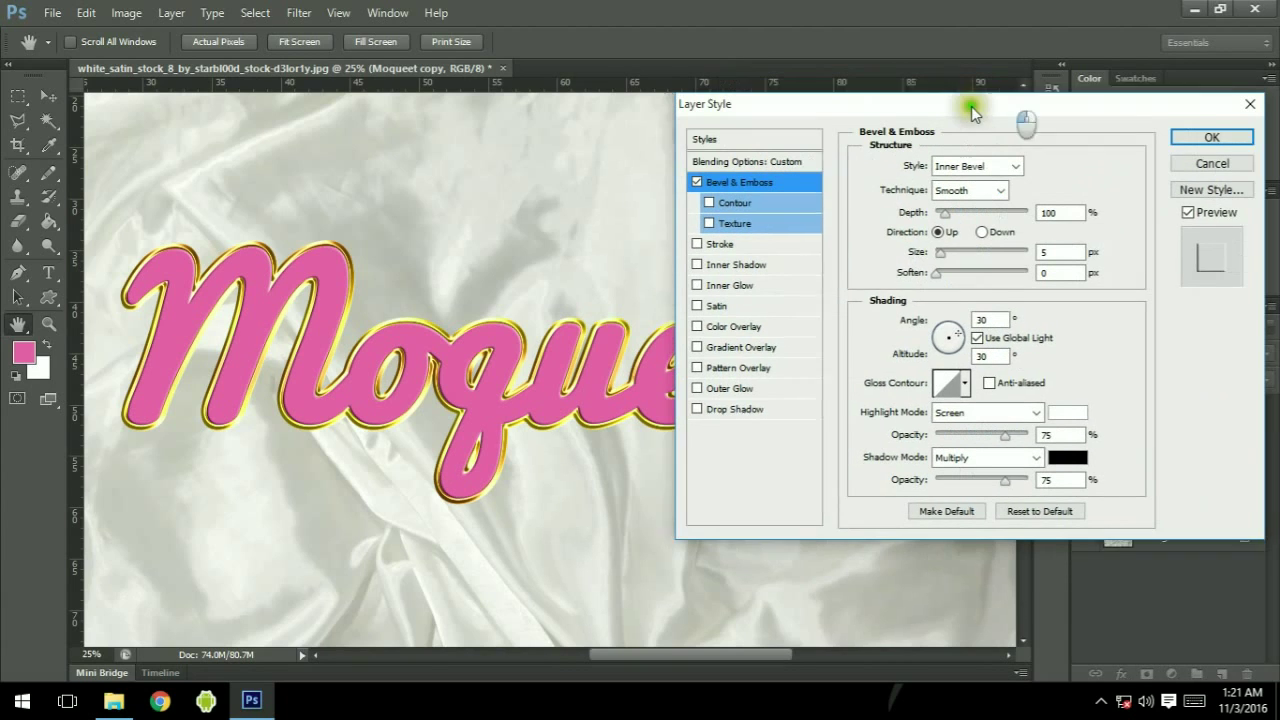
left_click(1033, 254)
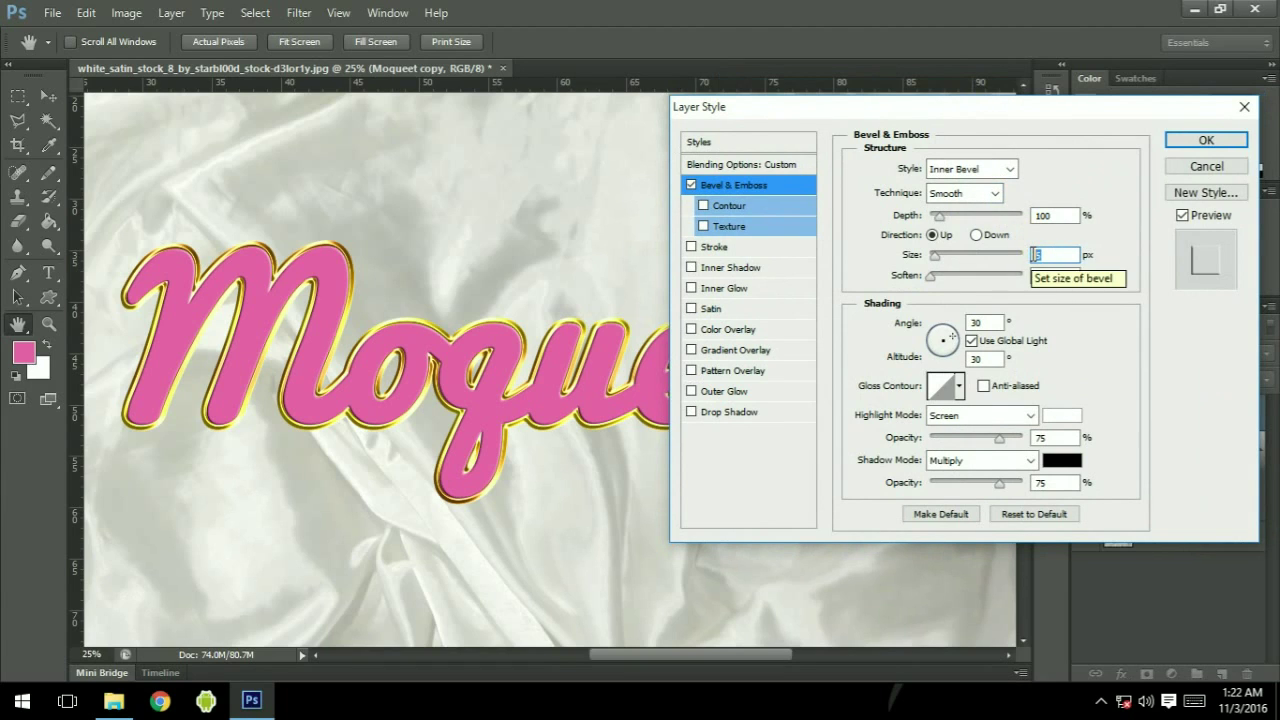
type("60")
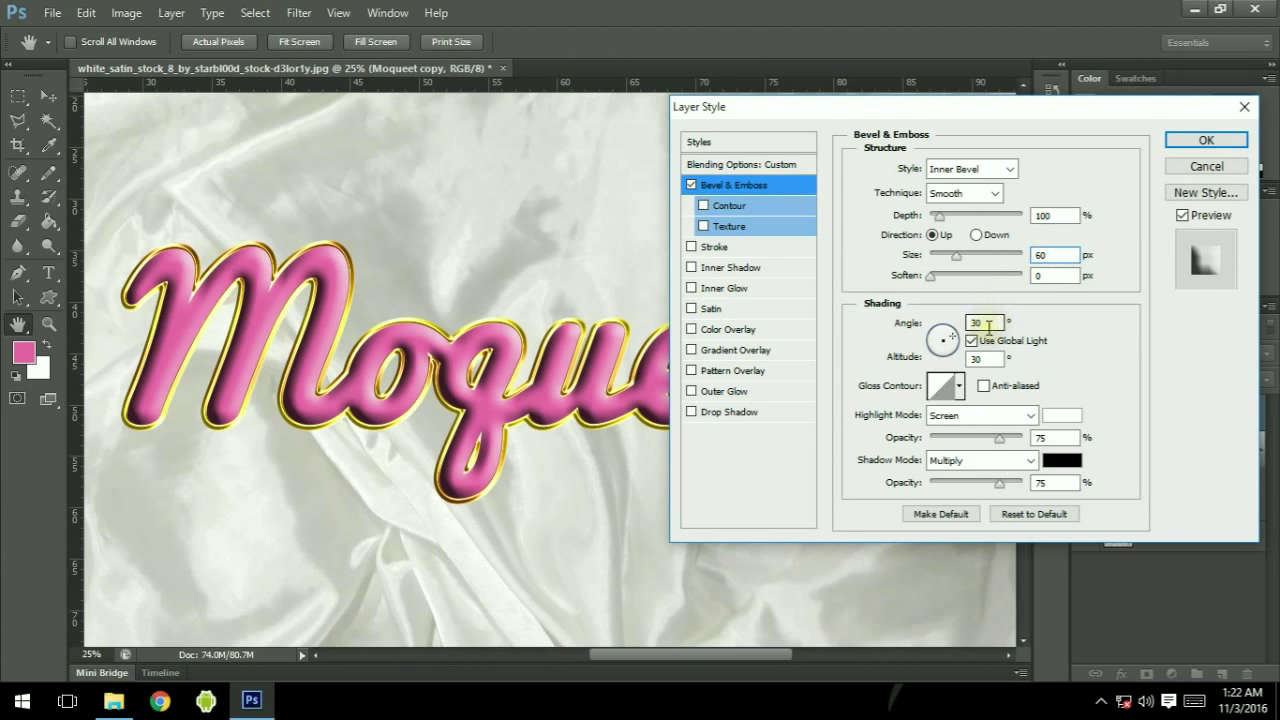
left_click_drag(985, 325, 967, 324)
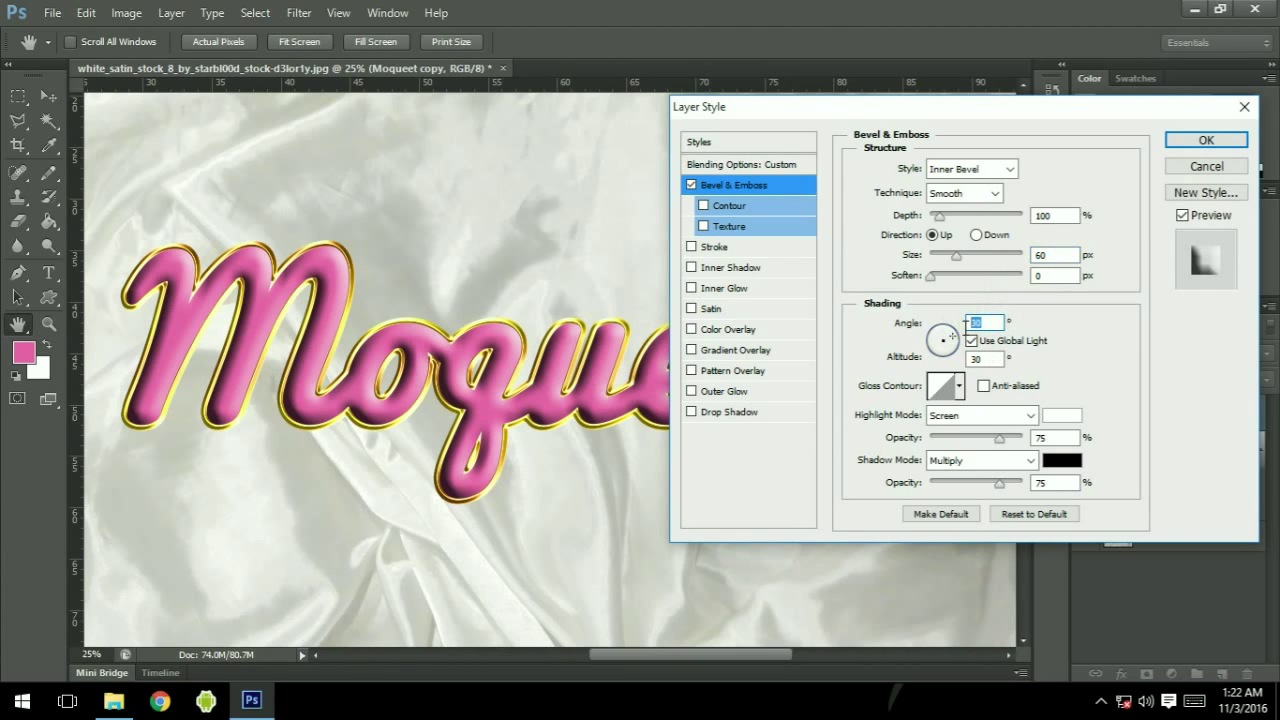
type("120")
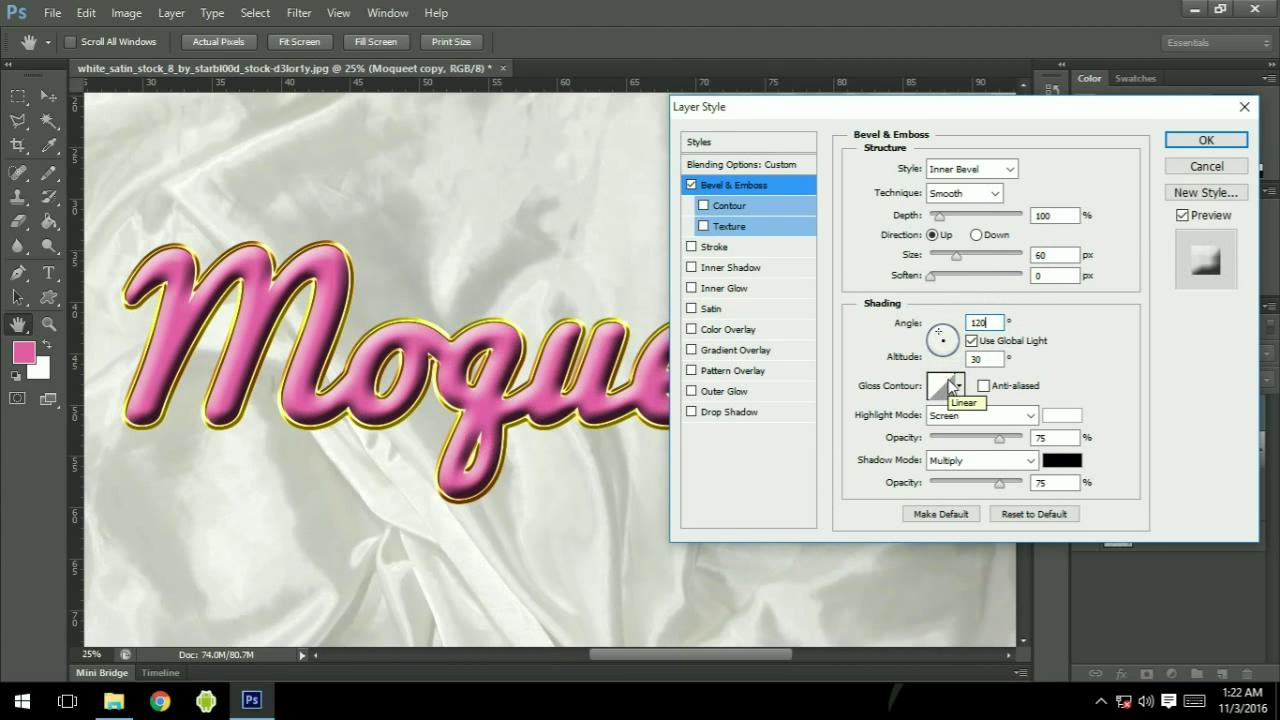
- Give the bevel the Ring - Double gloss contour preset
left_click(948, 386)
left_click(645, 133)
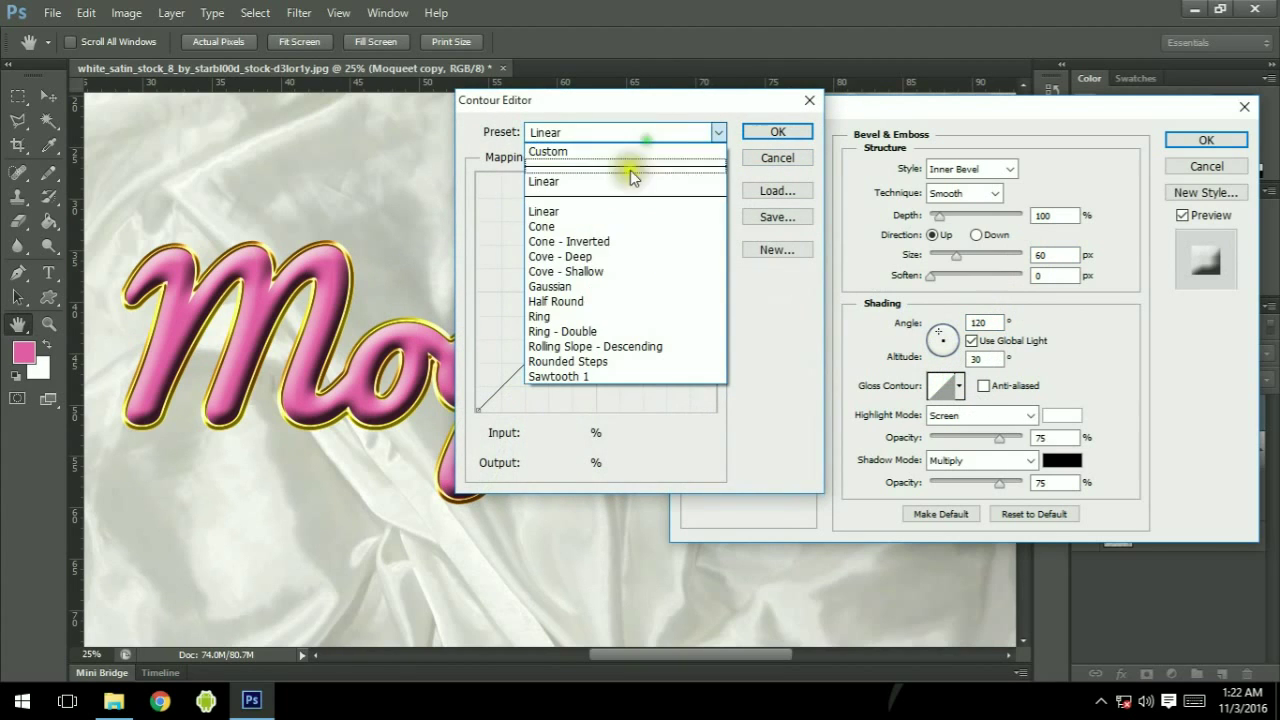
left_click(571, 332)
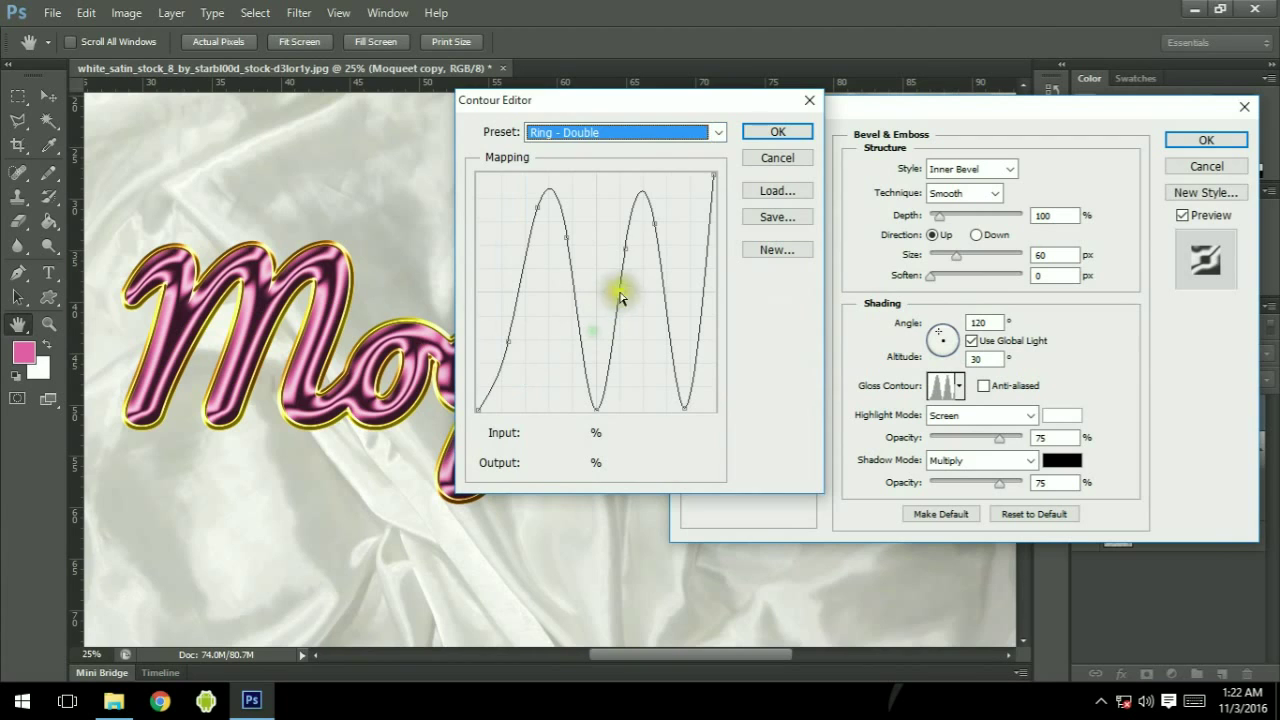
left_click(773, 132)
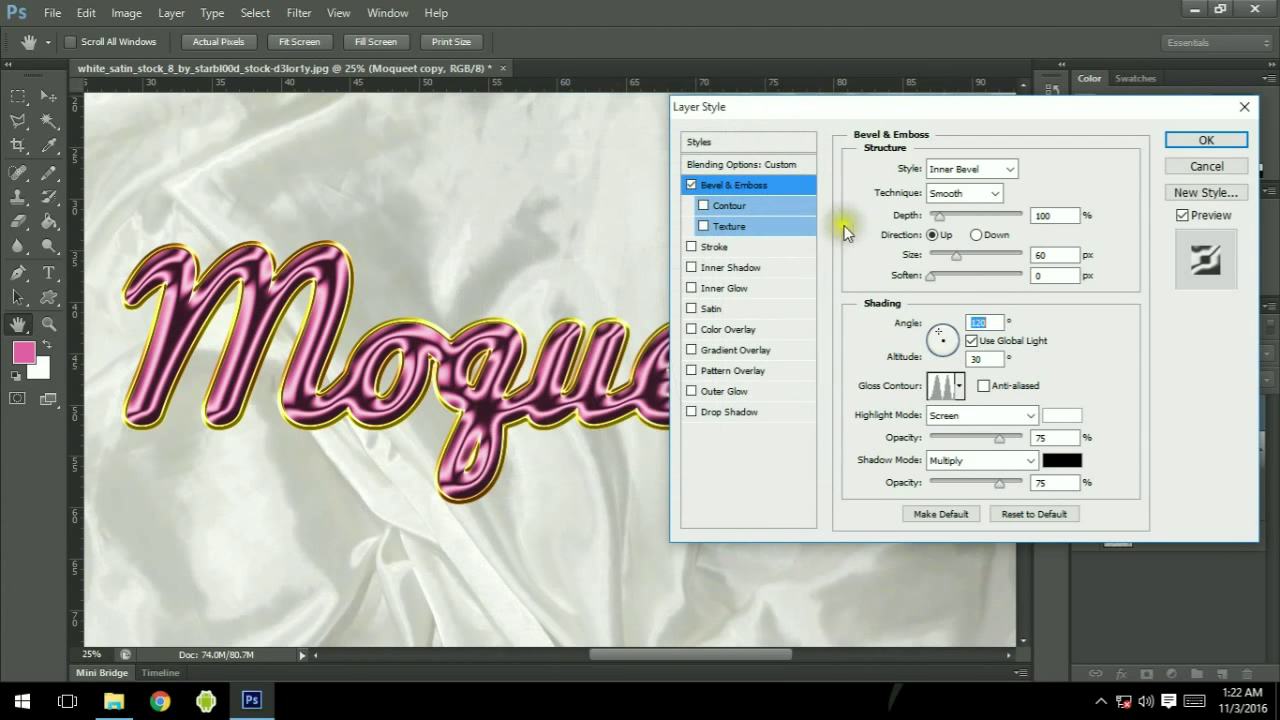
- Set the bevel highlight mode to Vivid Light and shadow mode to Color Burn
left_click(966, 418)
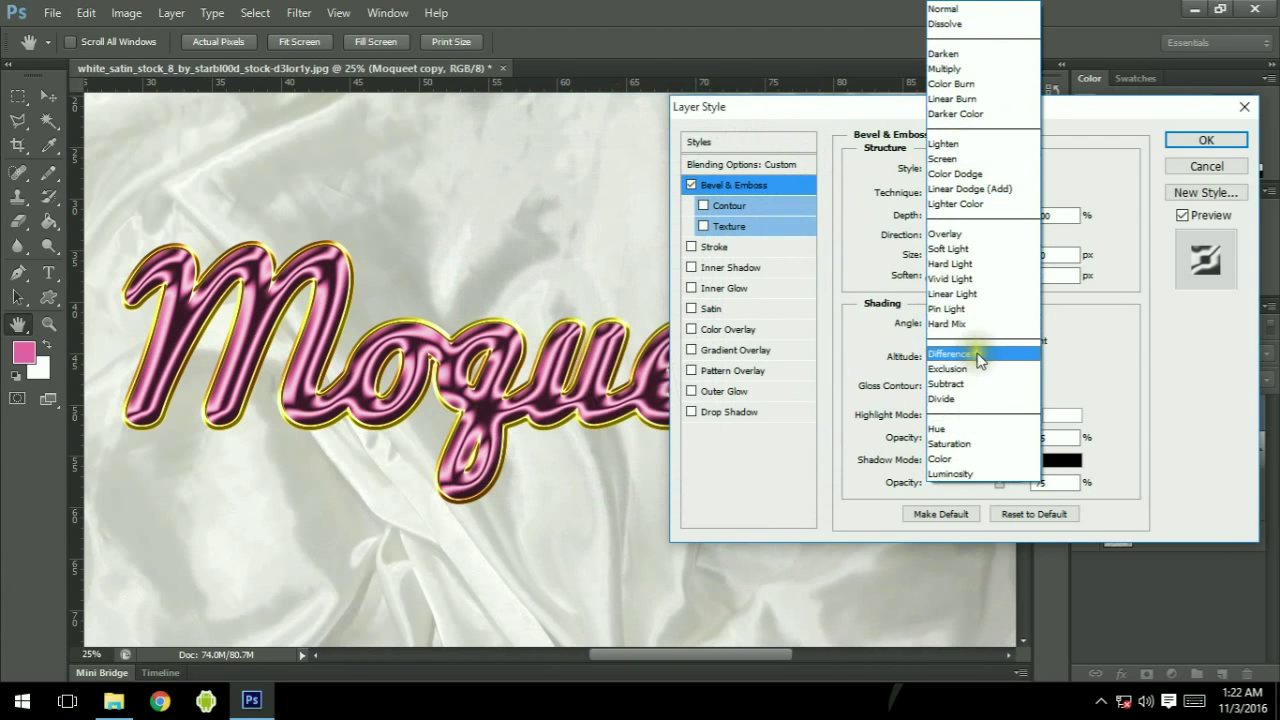
left_click(969, 282)
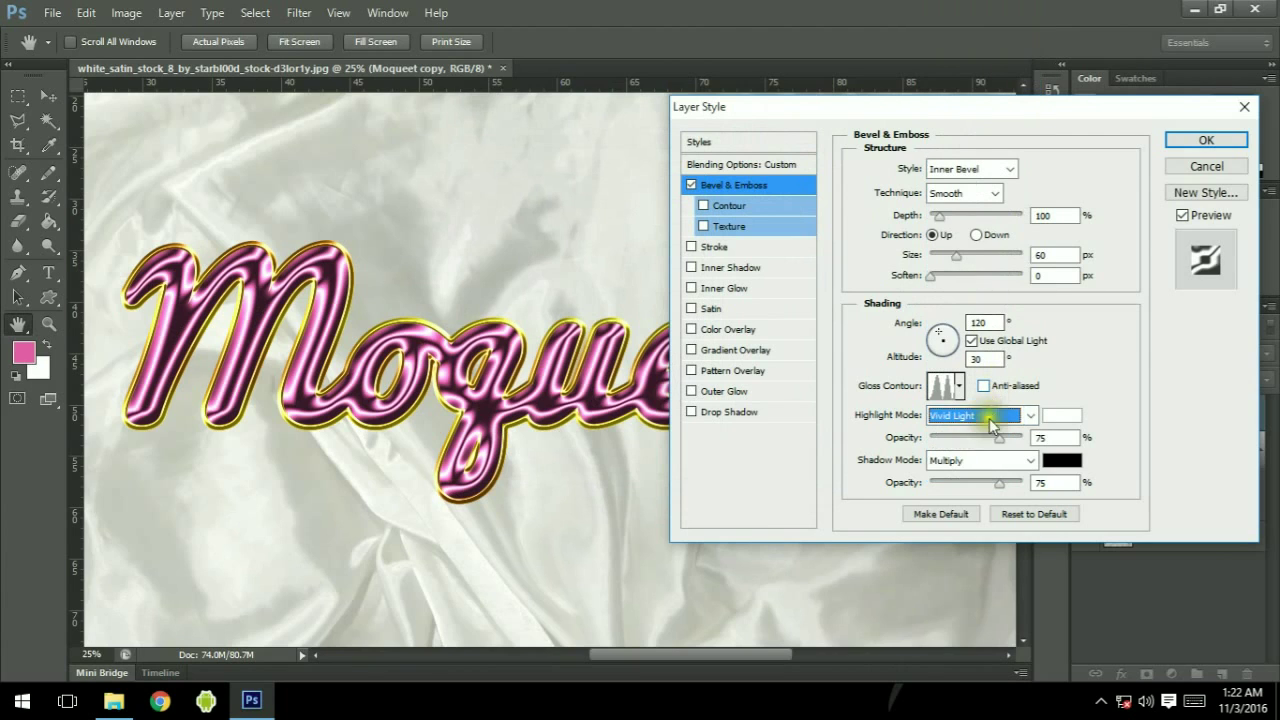
left_click(987, 461)
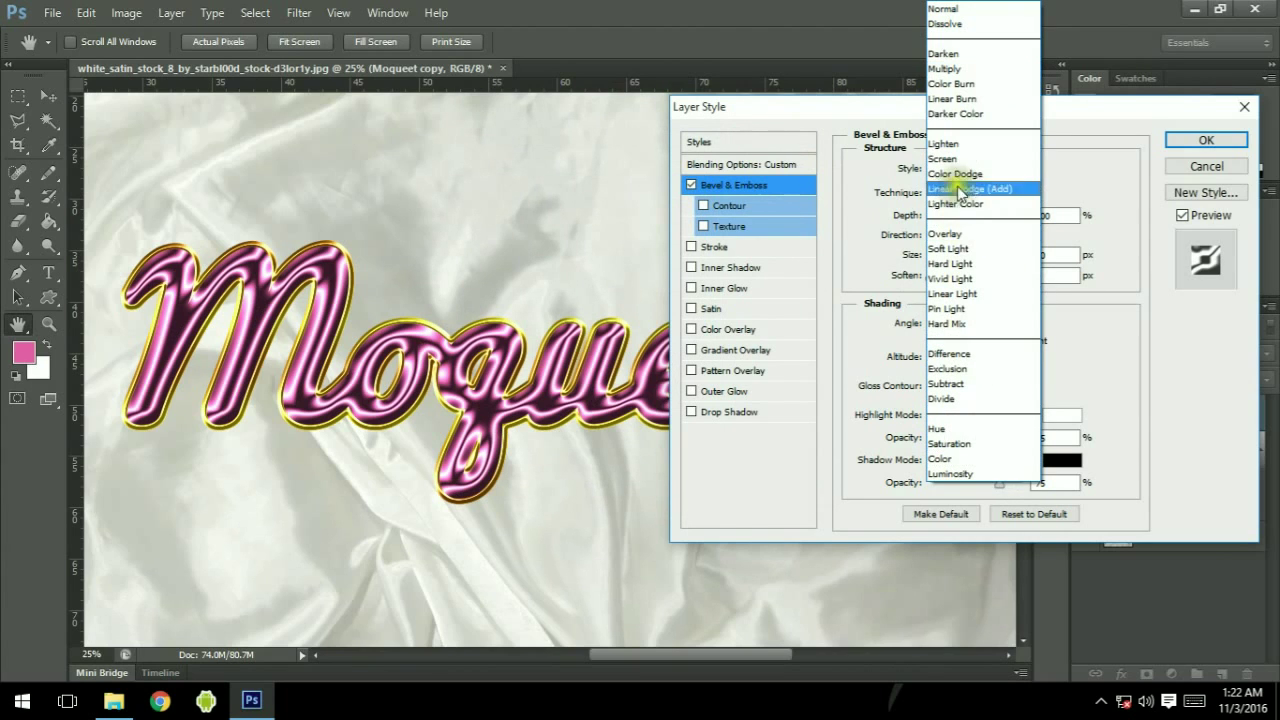
left_click(978, 86)
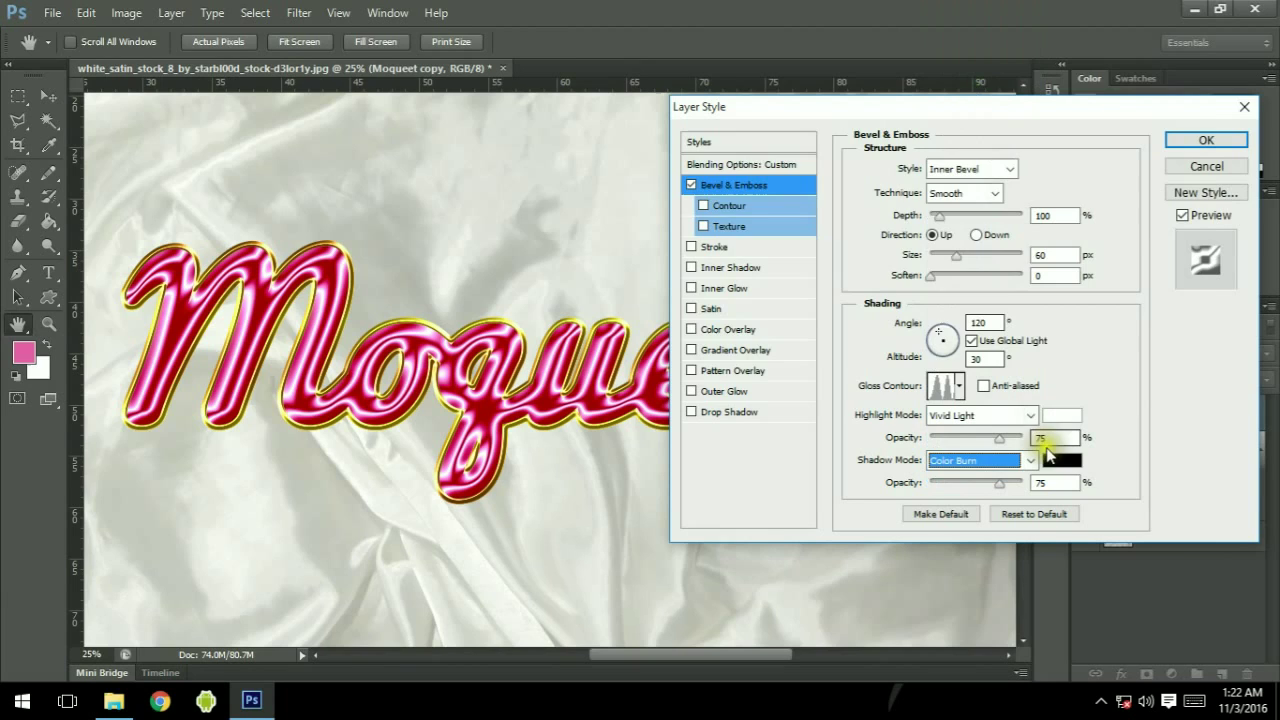
- Change the bevel shadow colour to dark purple #441732
left_click(1062, 460)
left_click_drag(1040, 381, 988, 382)
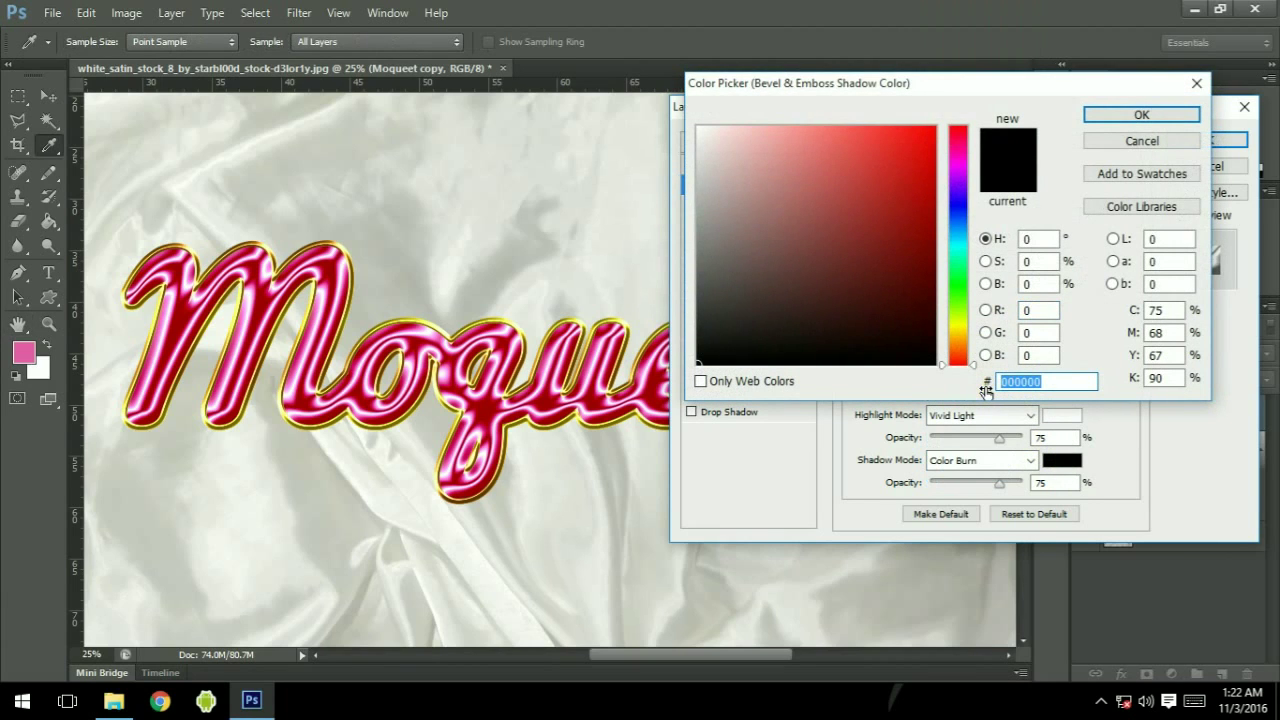
type("44")
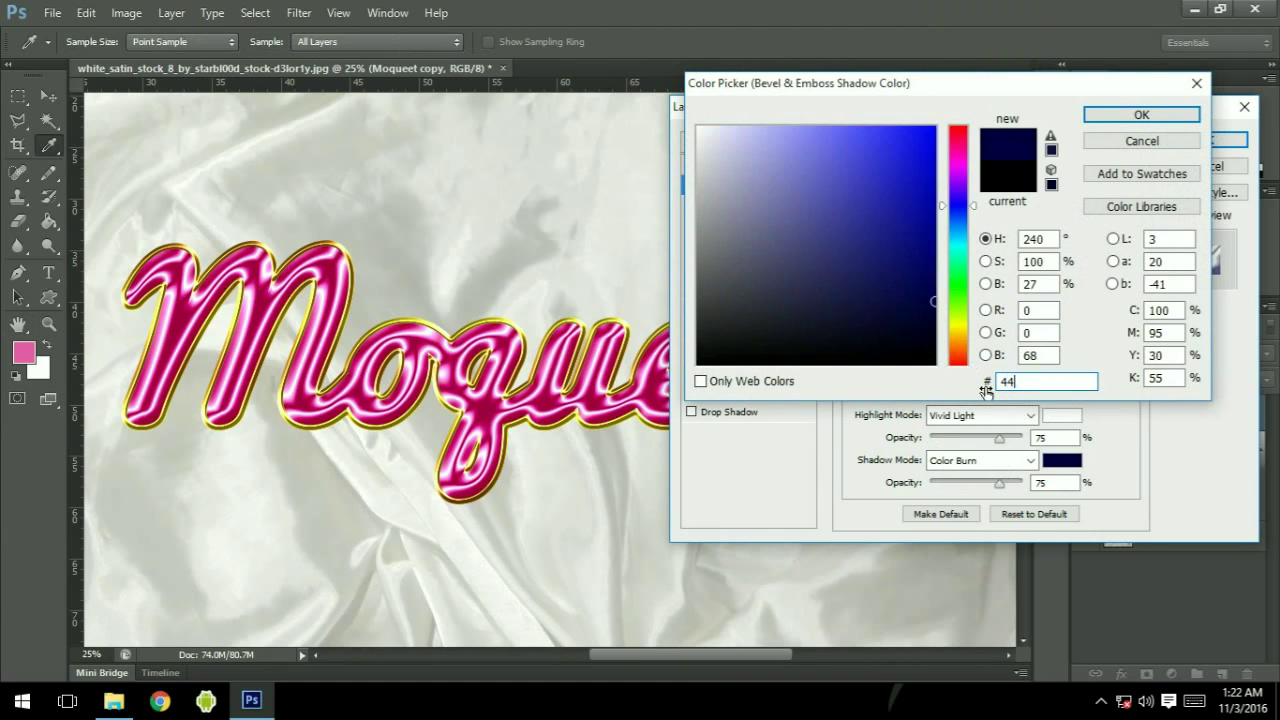
type("1732")
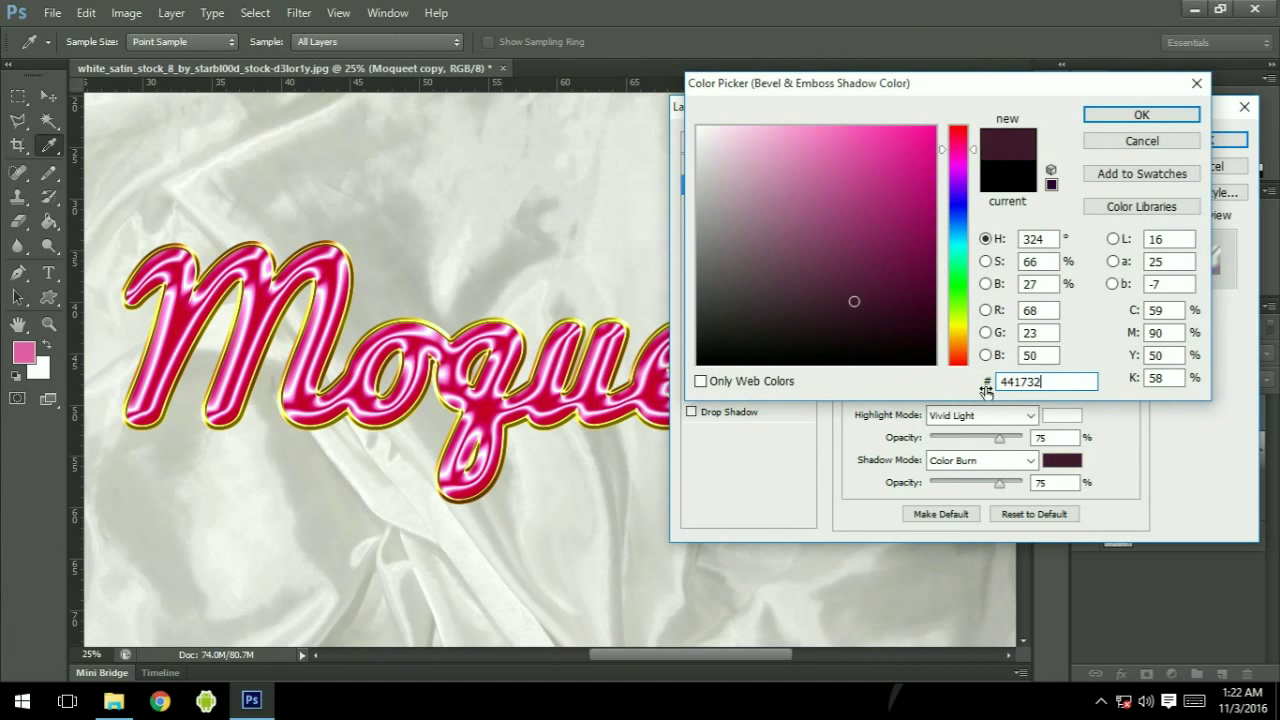
key("Return")
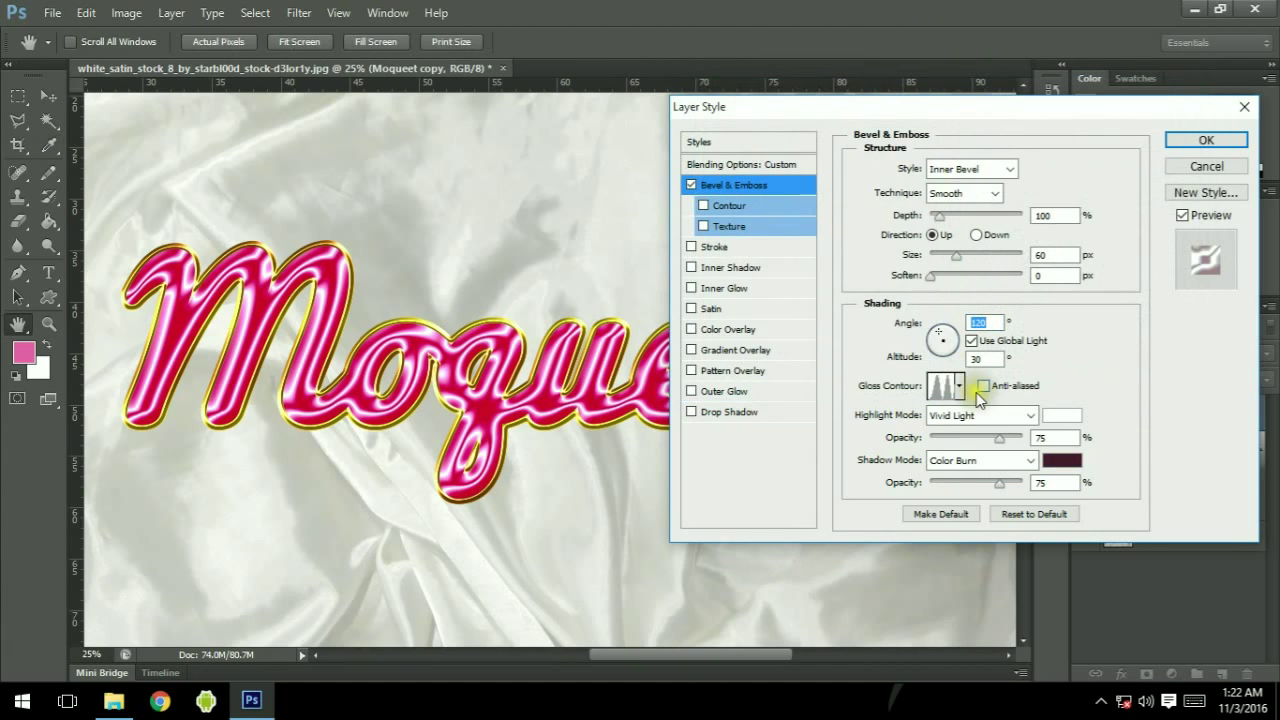
- Enable the bevel Contour with the Gaussian preset and apply the Moqueet copy layer style
left_click(770, 205)
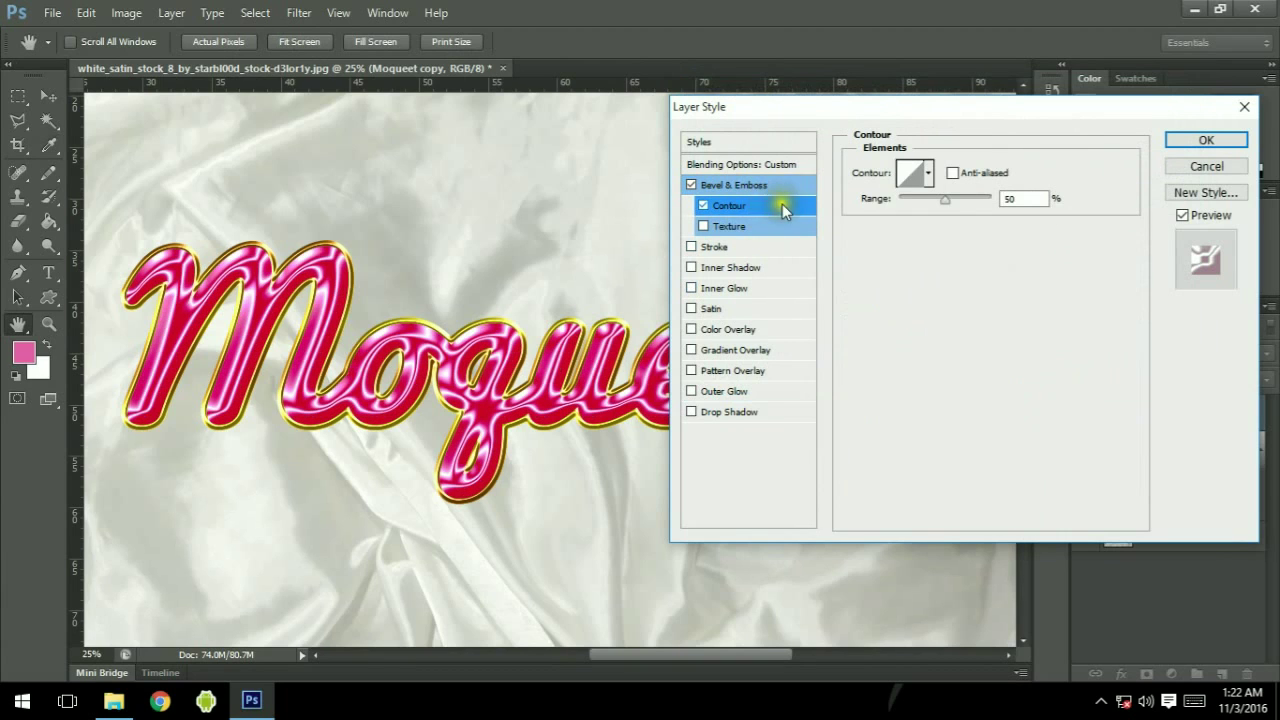
left_click(910, 178)
left_click(626, 134)
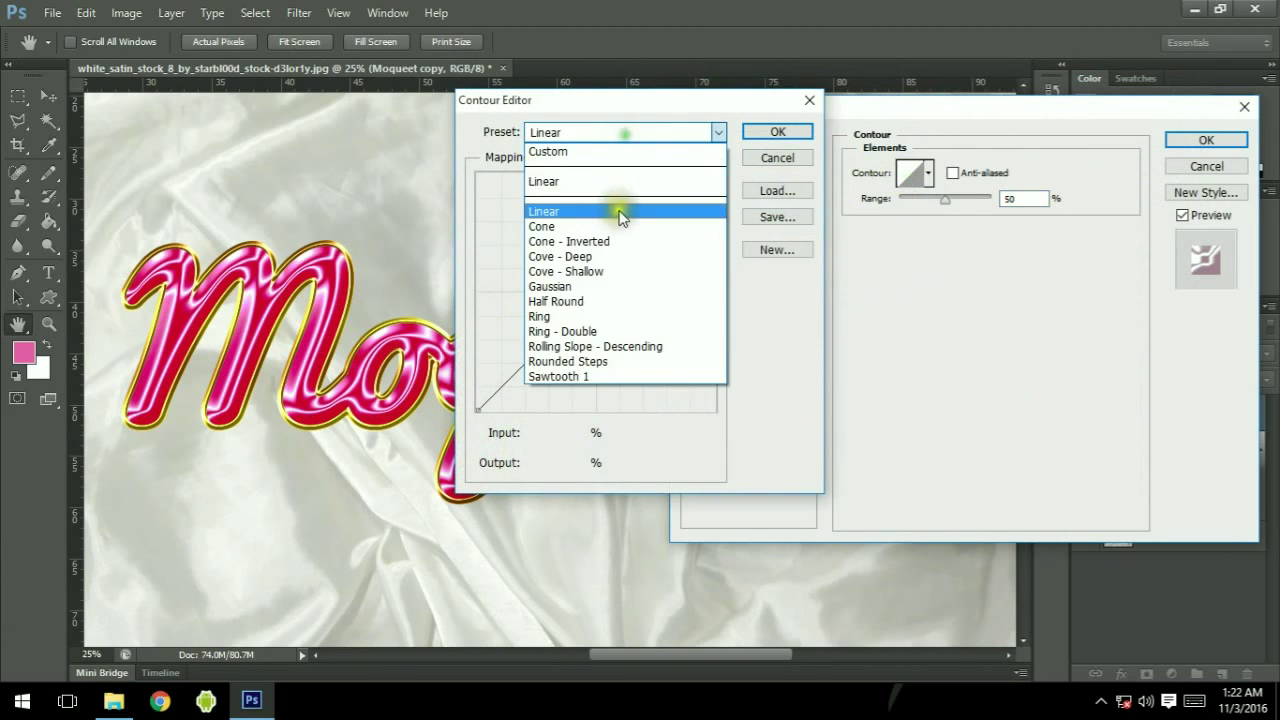
left_click(572, 286)
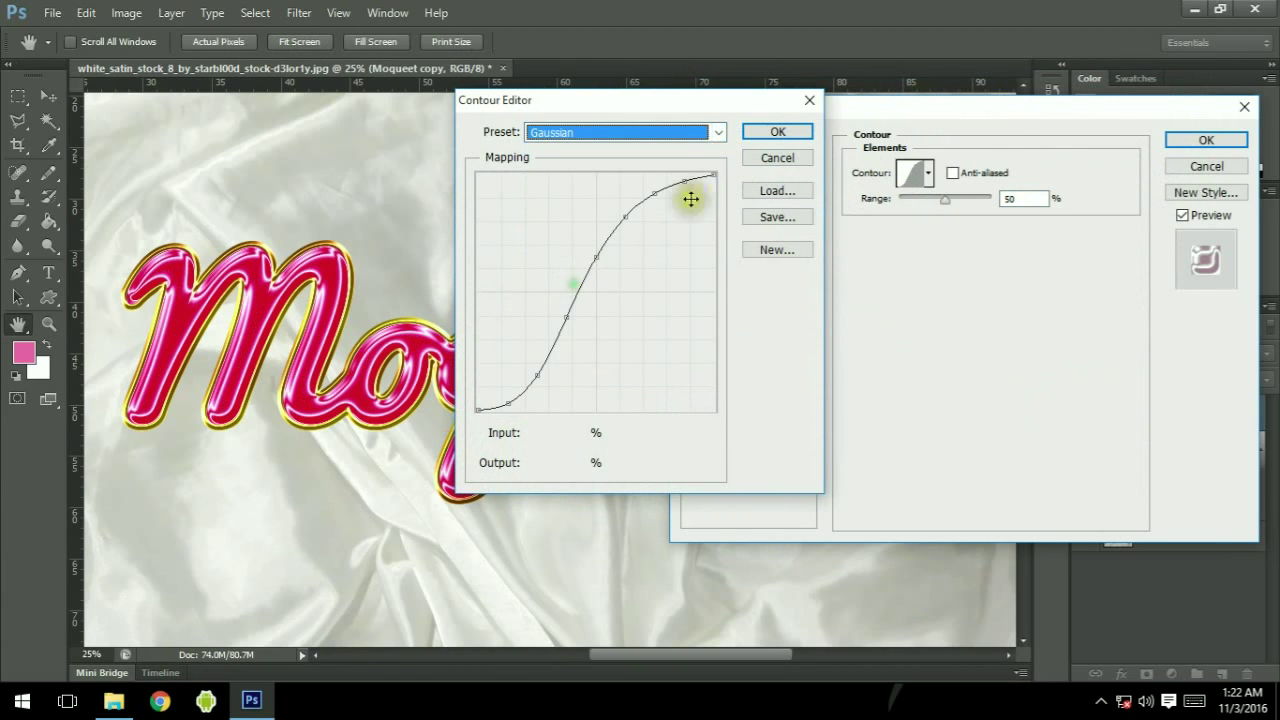
left_click(773, 132)
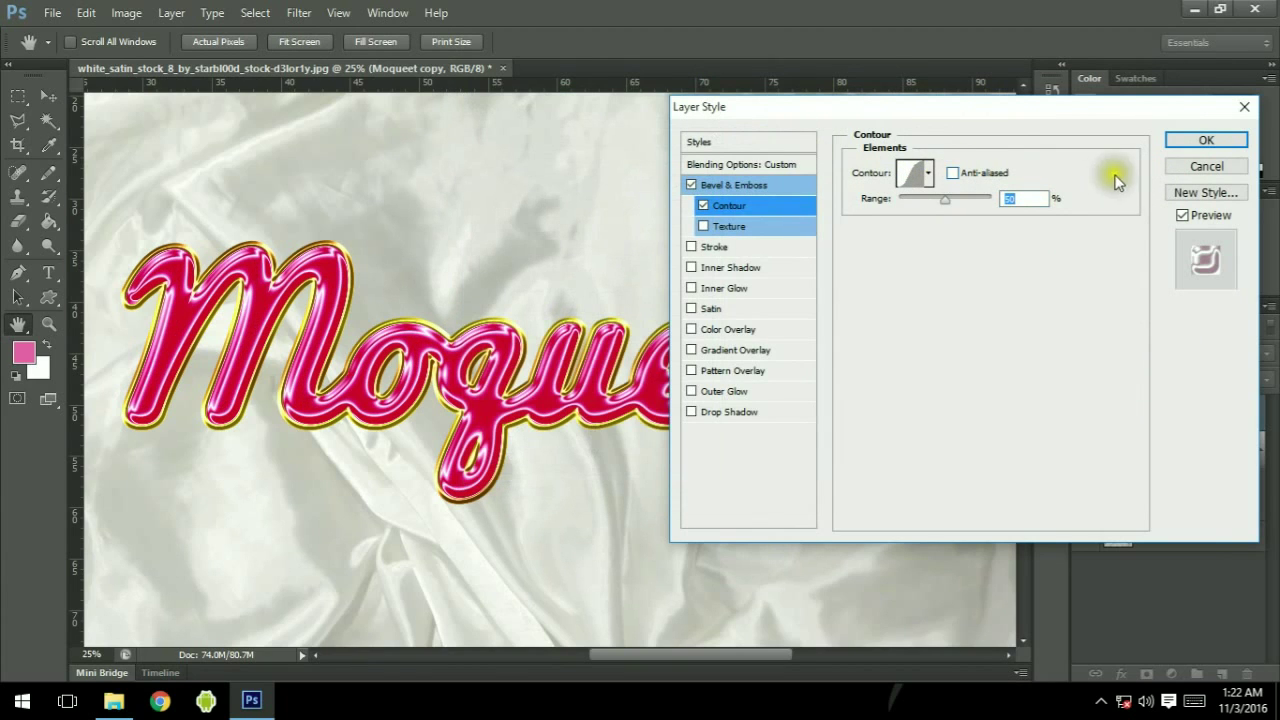
left_click(1207, 142)
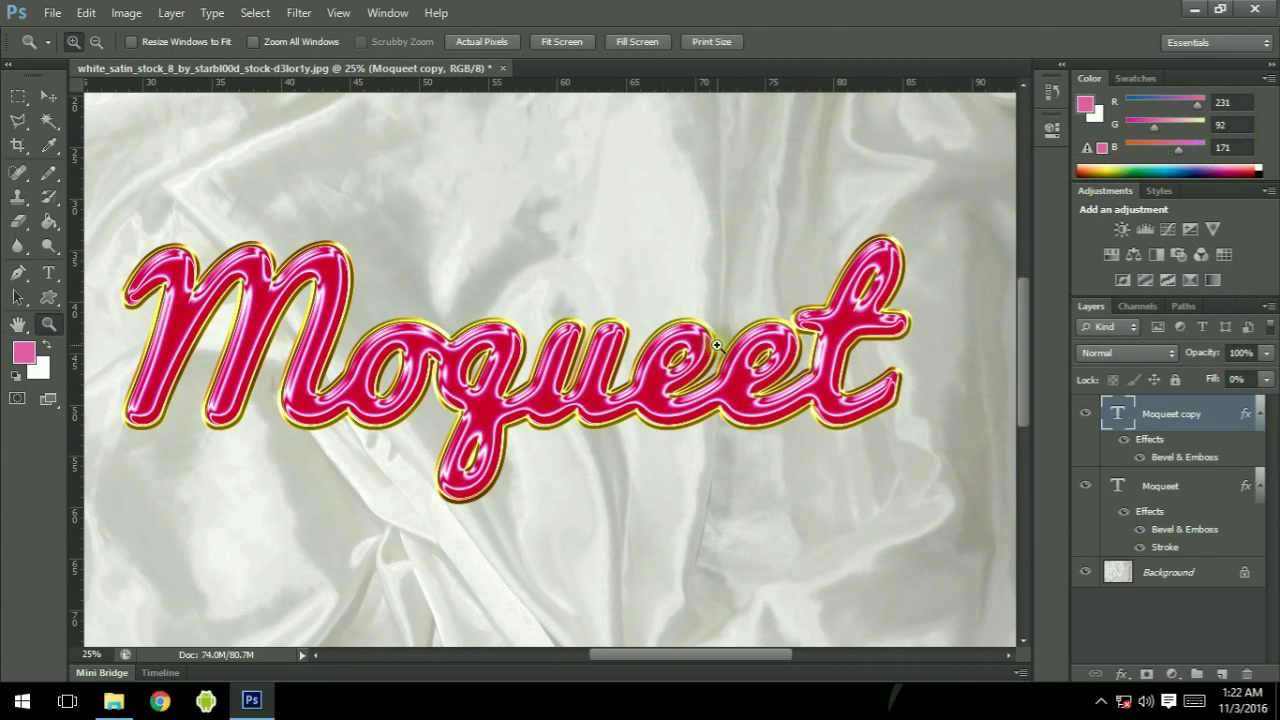
- Zoom out to 12.5% so the whole satin canvas with Moqueet shows
left_click(583, 347, "alt")
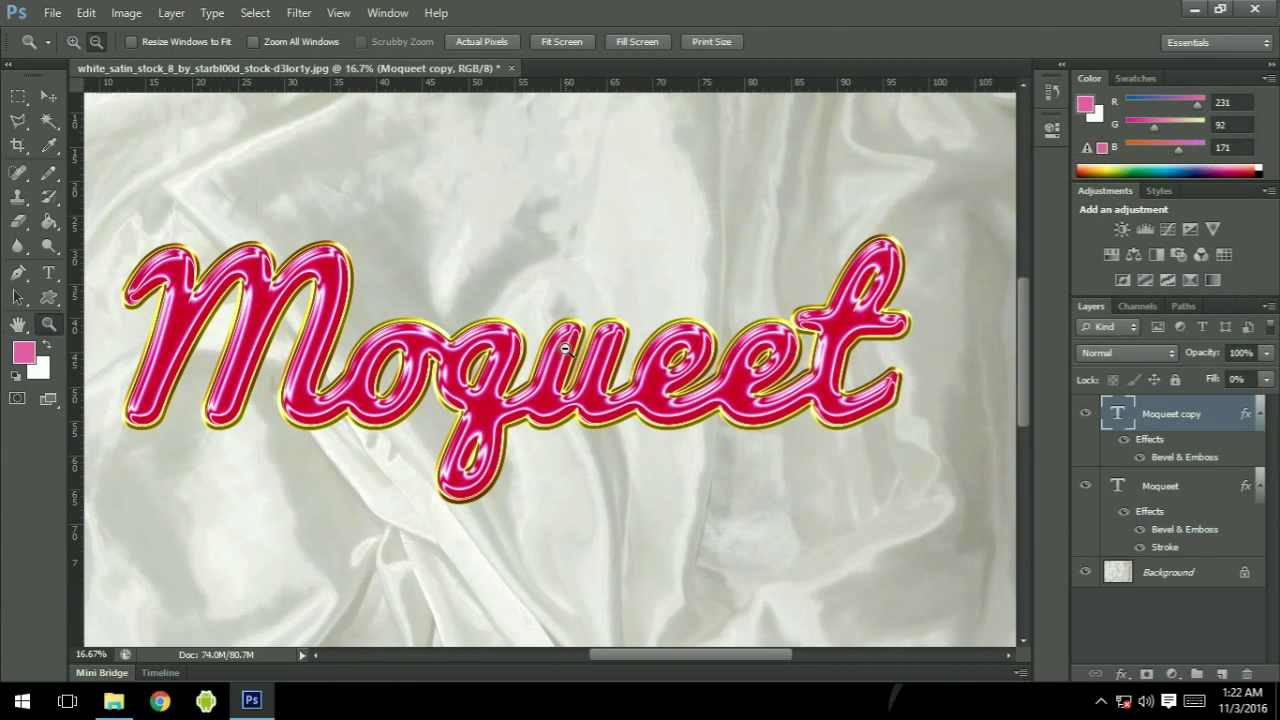
left_click(541, 348, "alt")
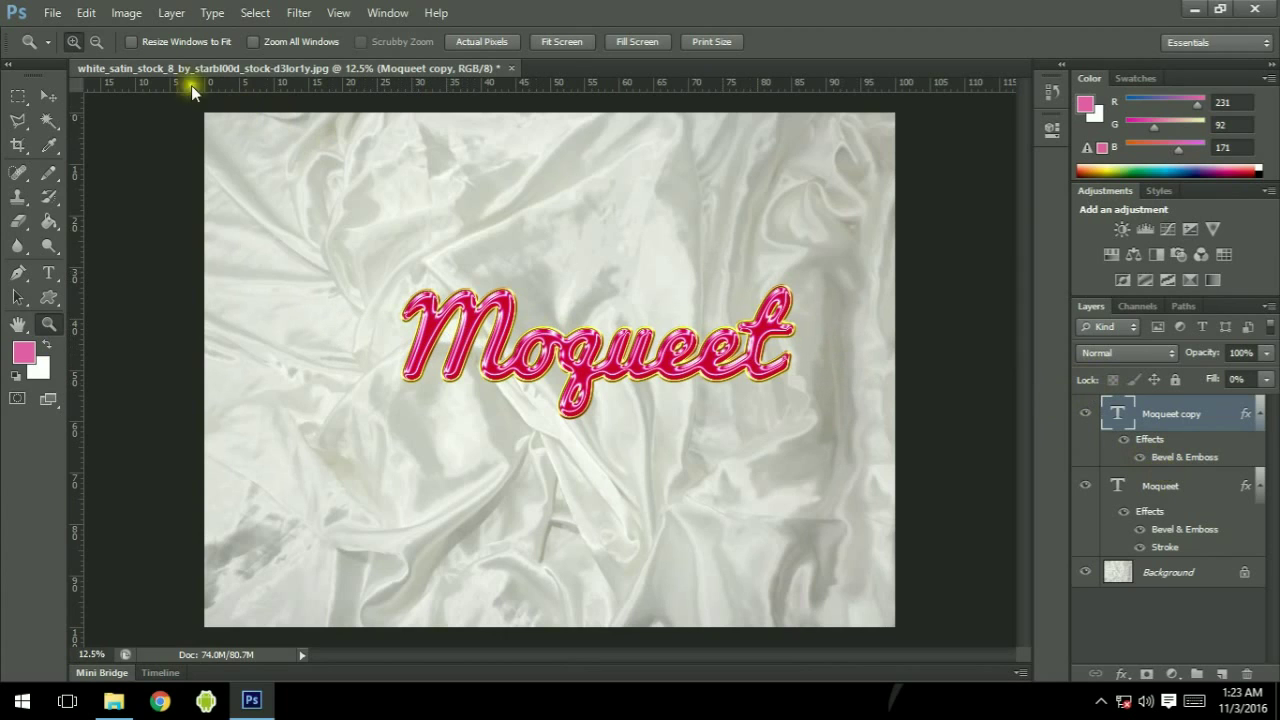
left_click(52, 13)
- Bring up File > Open in the Name key chain folder and select 4lbpkc-key-chain.png
left_click(70, 50)
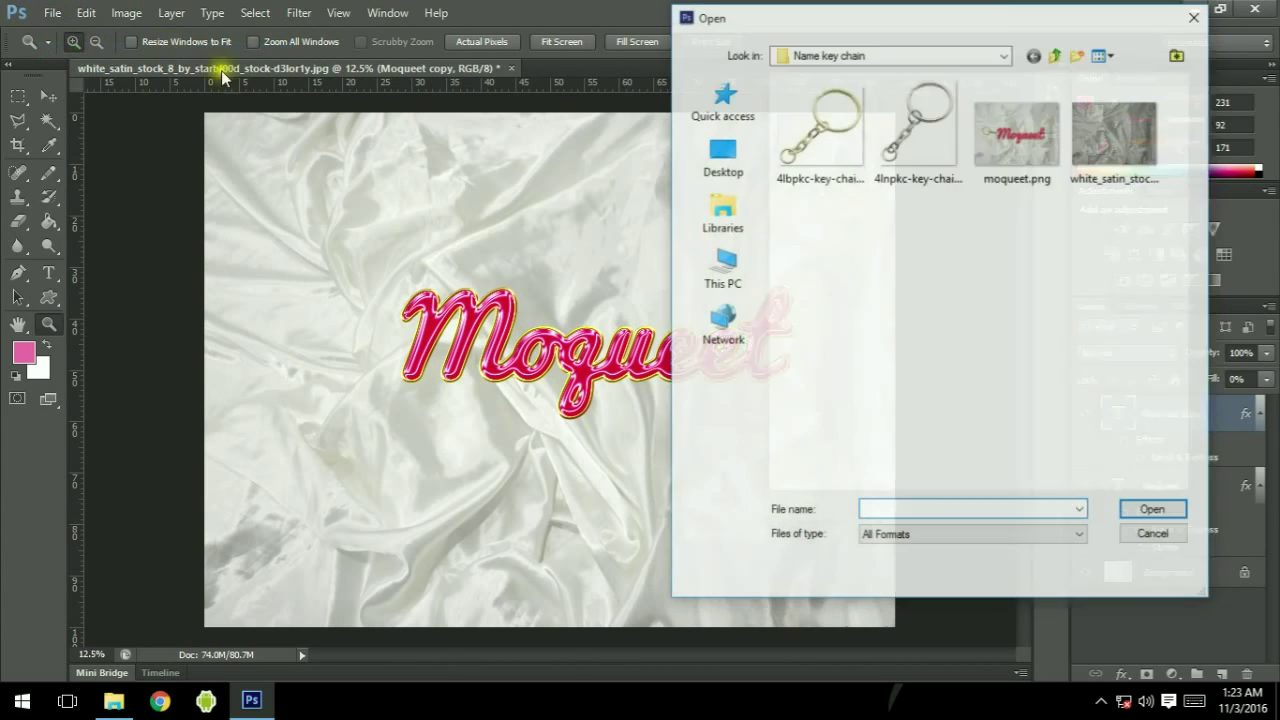
left_click(818, 125)
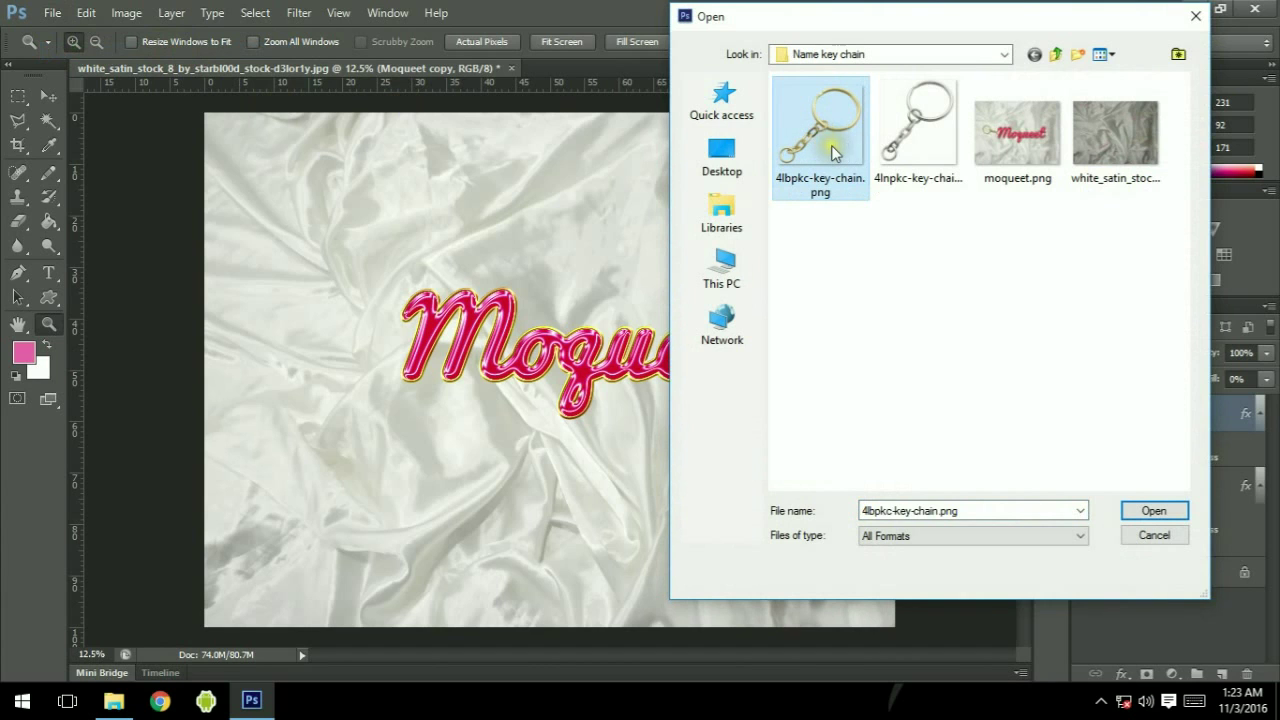
- Open the keychain PNG and drag it into the satin document with the Move tool
left_click(1155, 511)
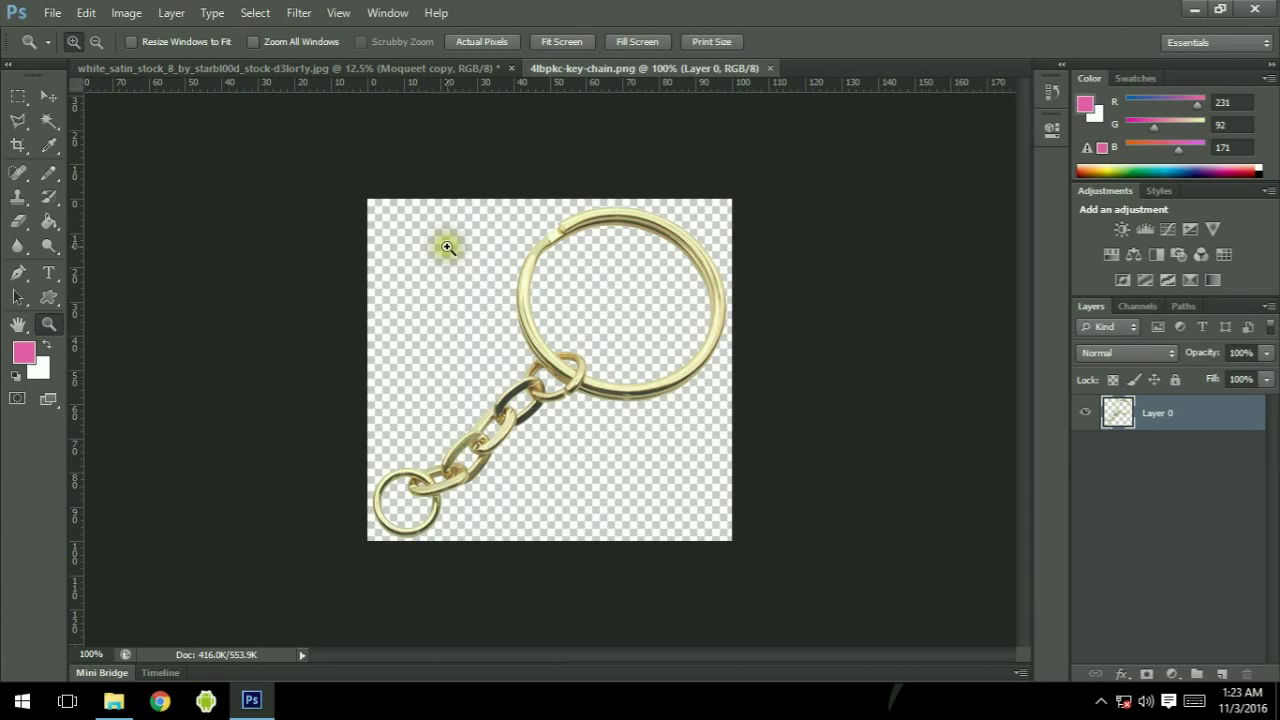
left_click(47, 99)
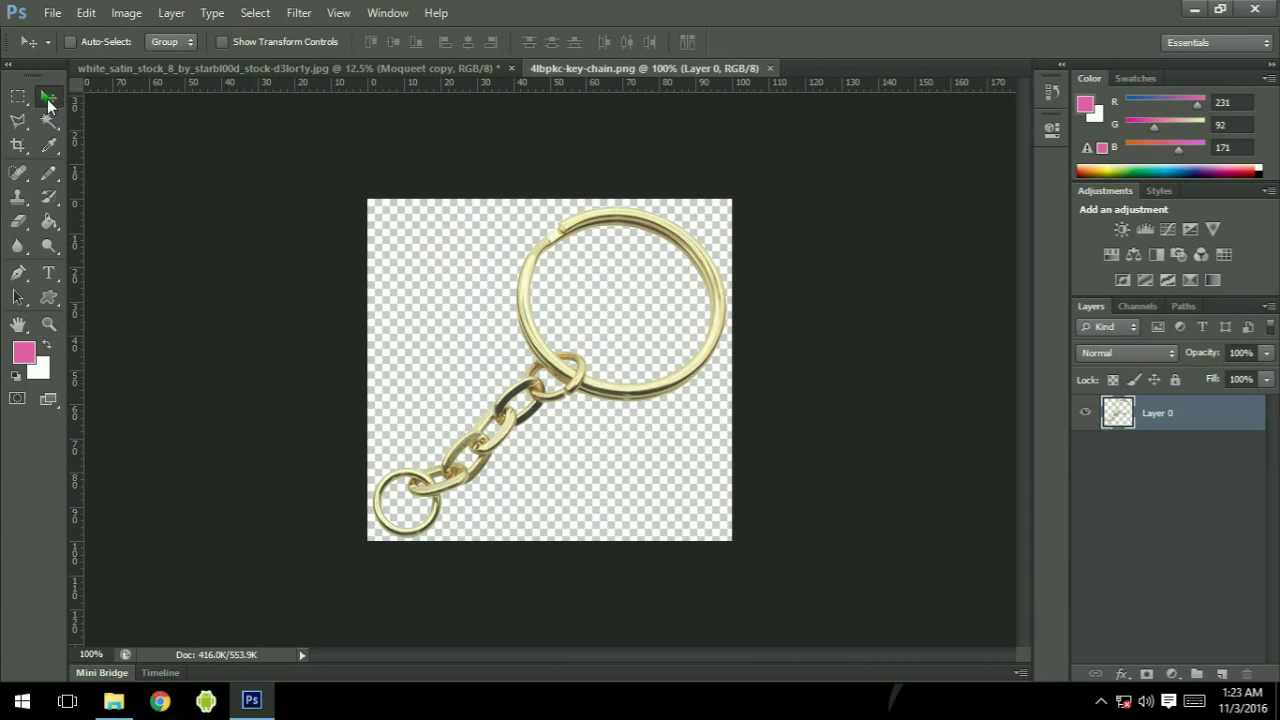
left_click_drag(522, 322, 362, 330)
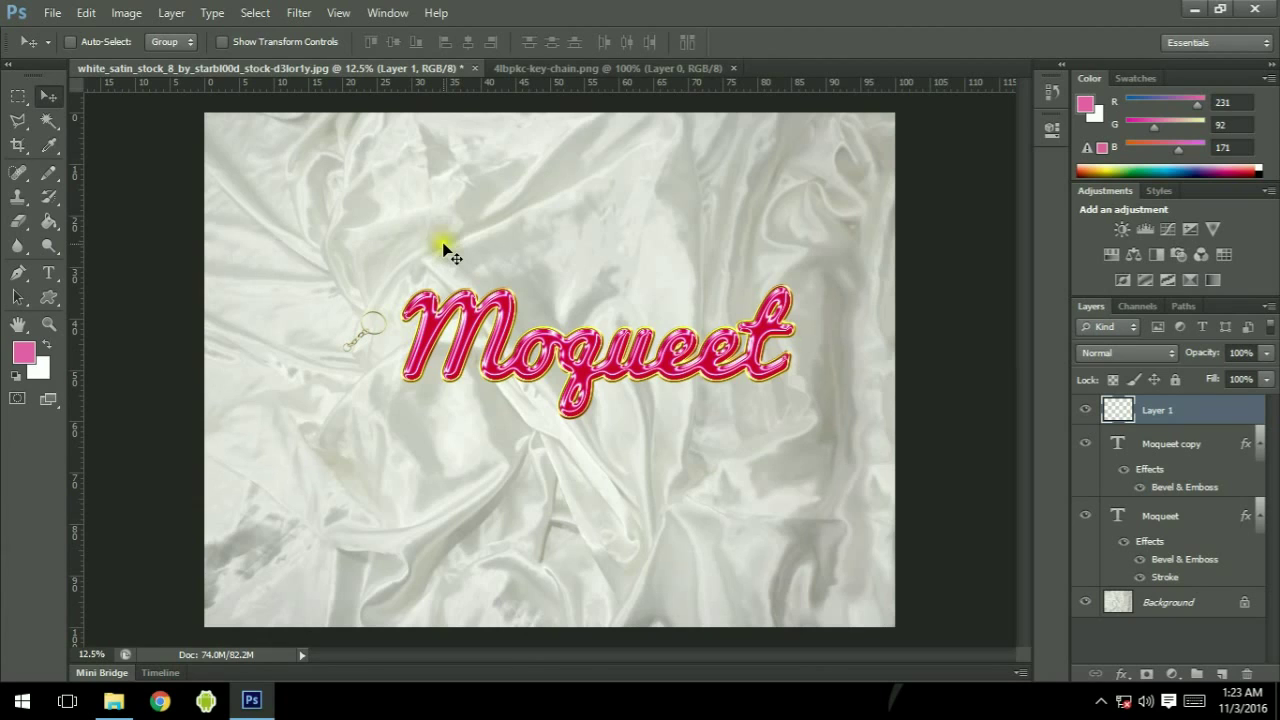
- Enlarge the keychain about three times and rotate it so its chain meets Moqueet's M
key("ctrl+t")
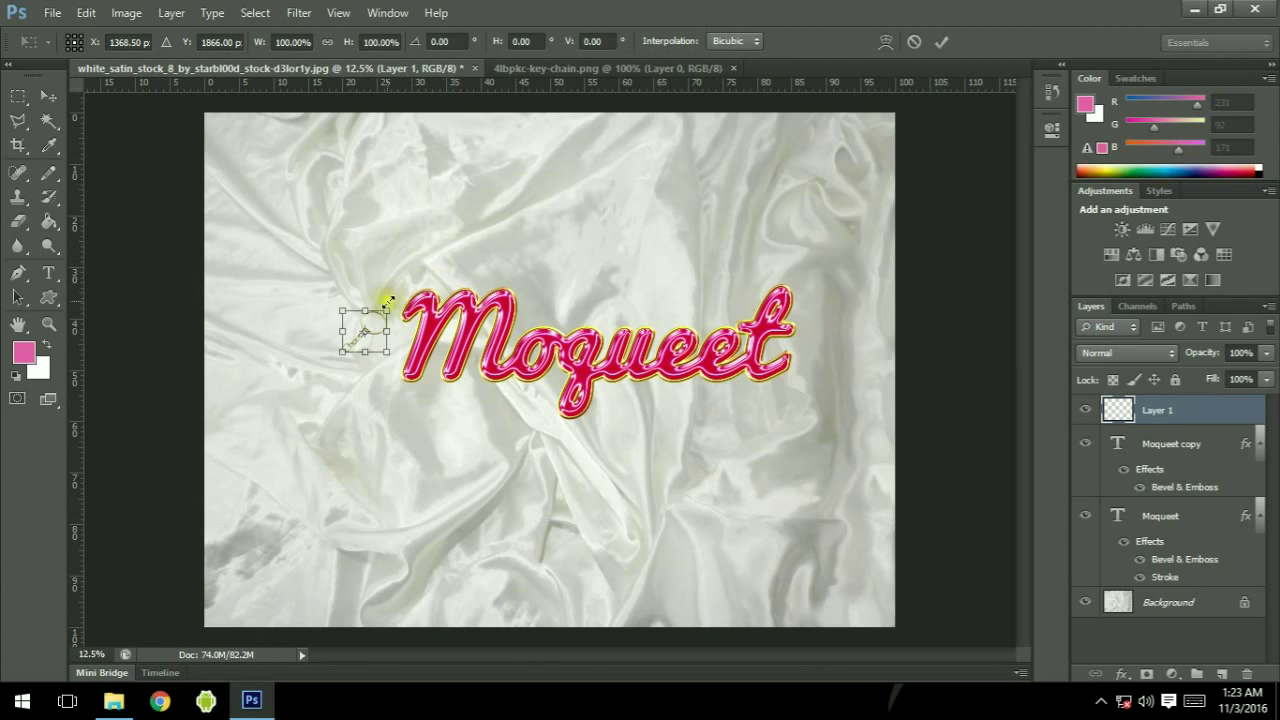
left_click_drag(388, 312, 322, 256)
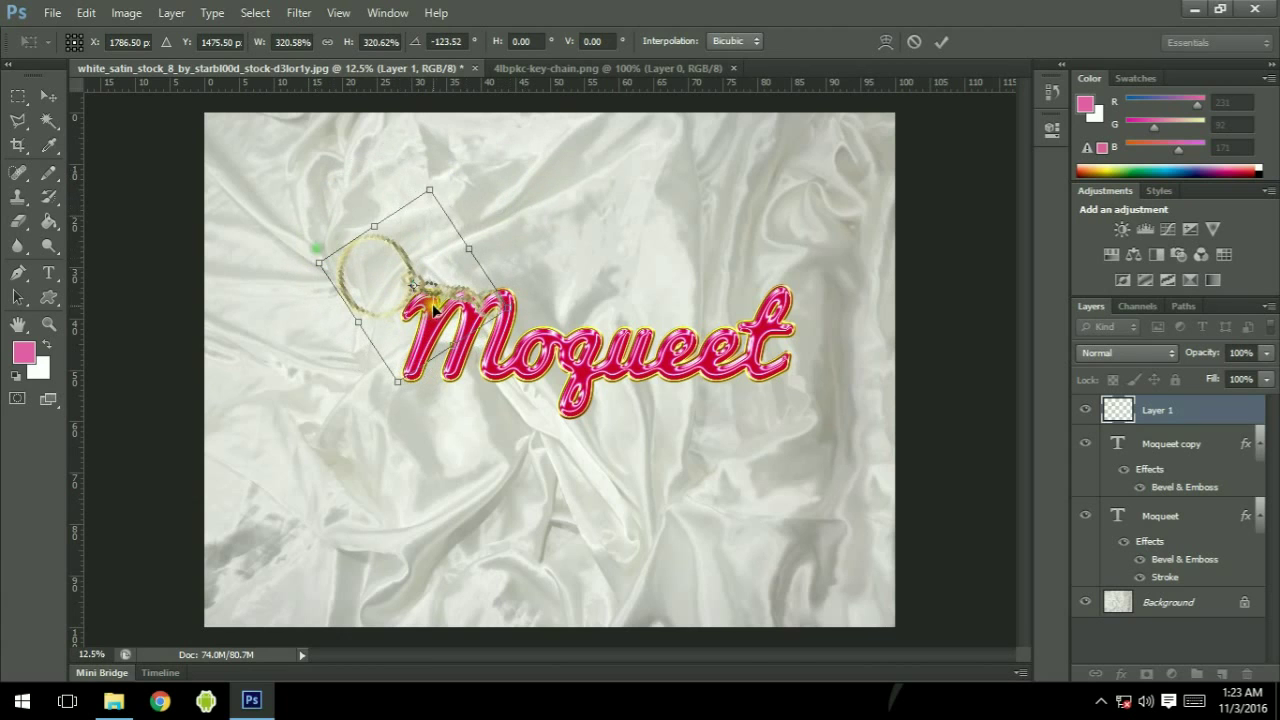
left_click_drag(440, 310, 354, 337)
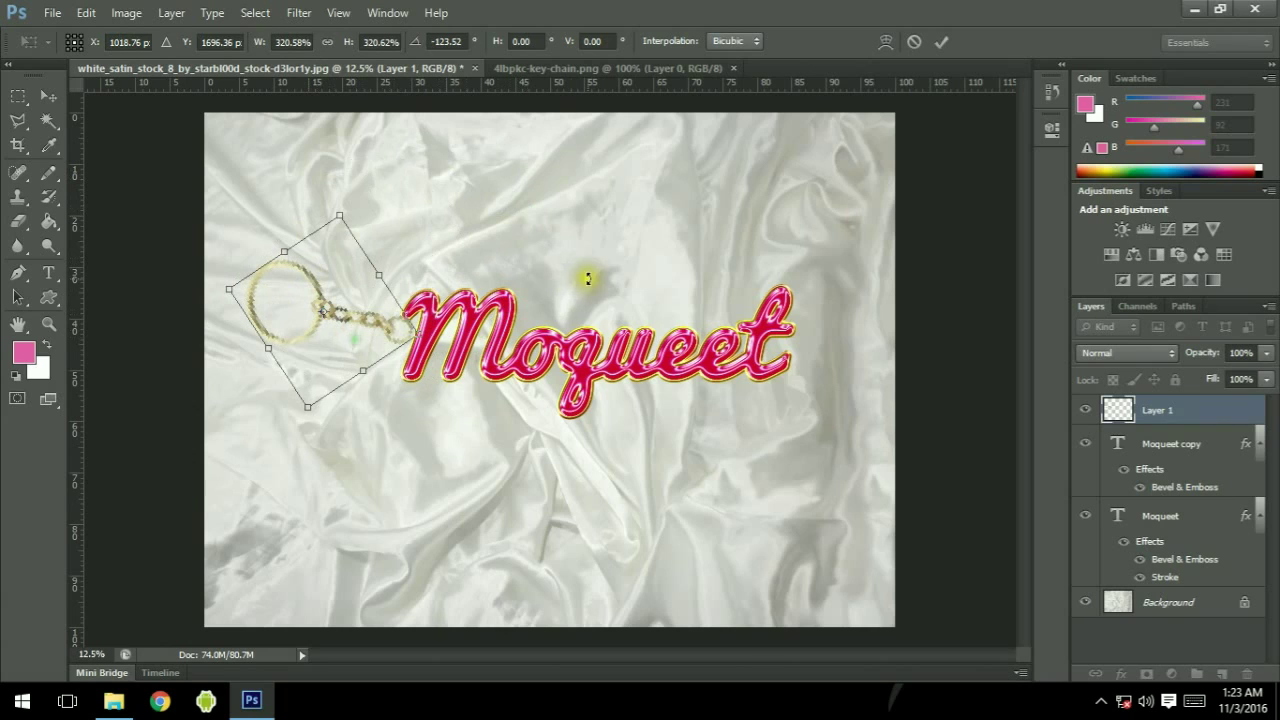
left_click(946, 42)
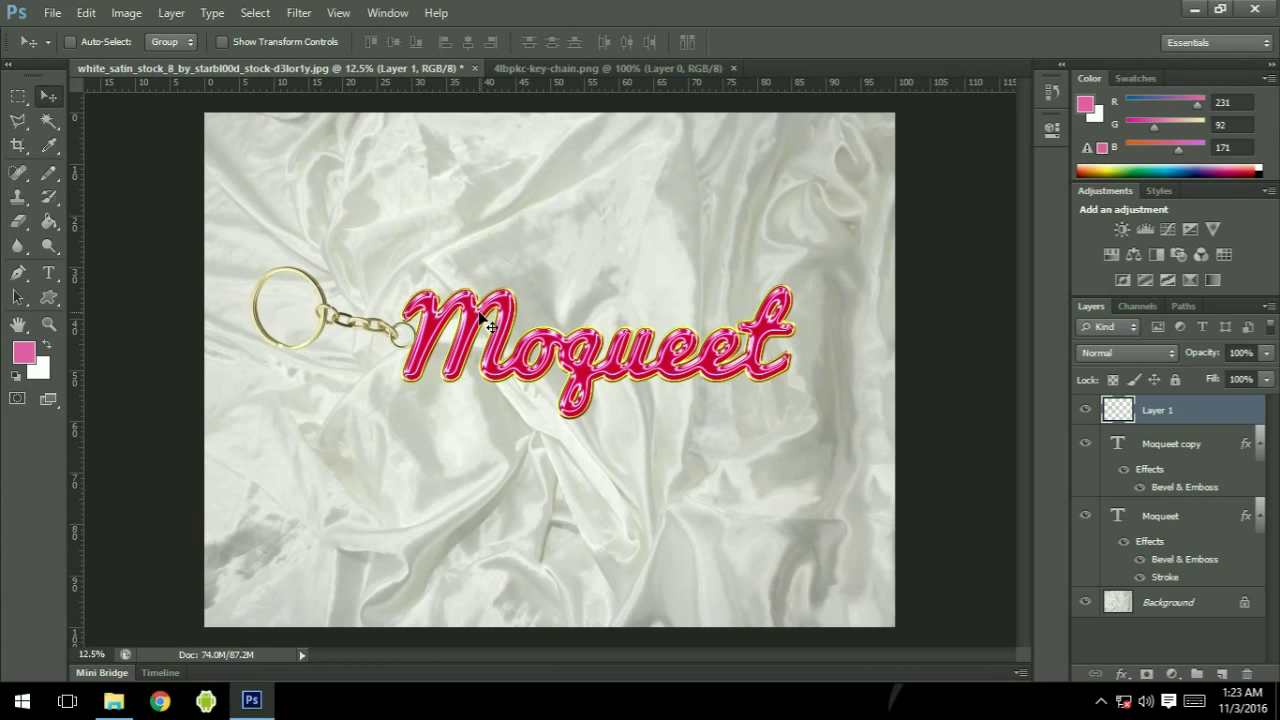
- Move Layer 1 beneath the text layers and add an Inner Glow in Normal mode
left_click(1213, 413)
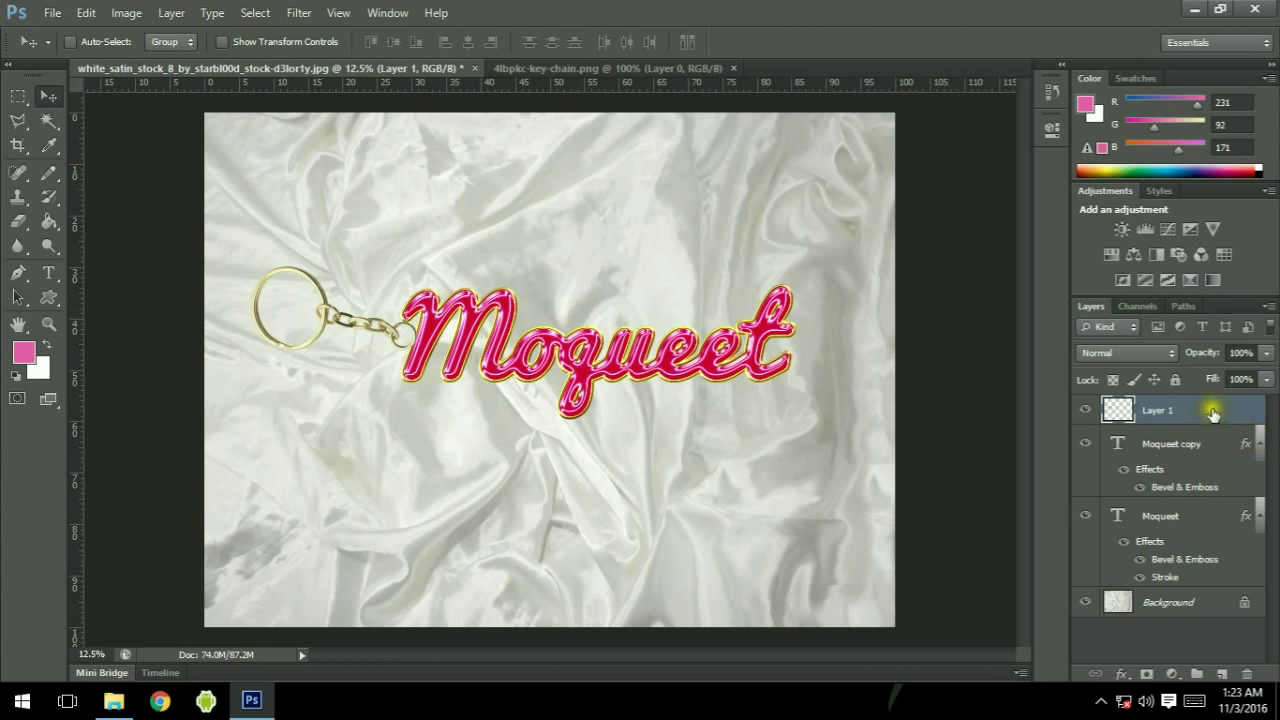
left_click_drag(1204, 413, 1203, 566)
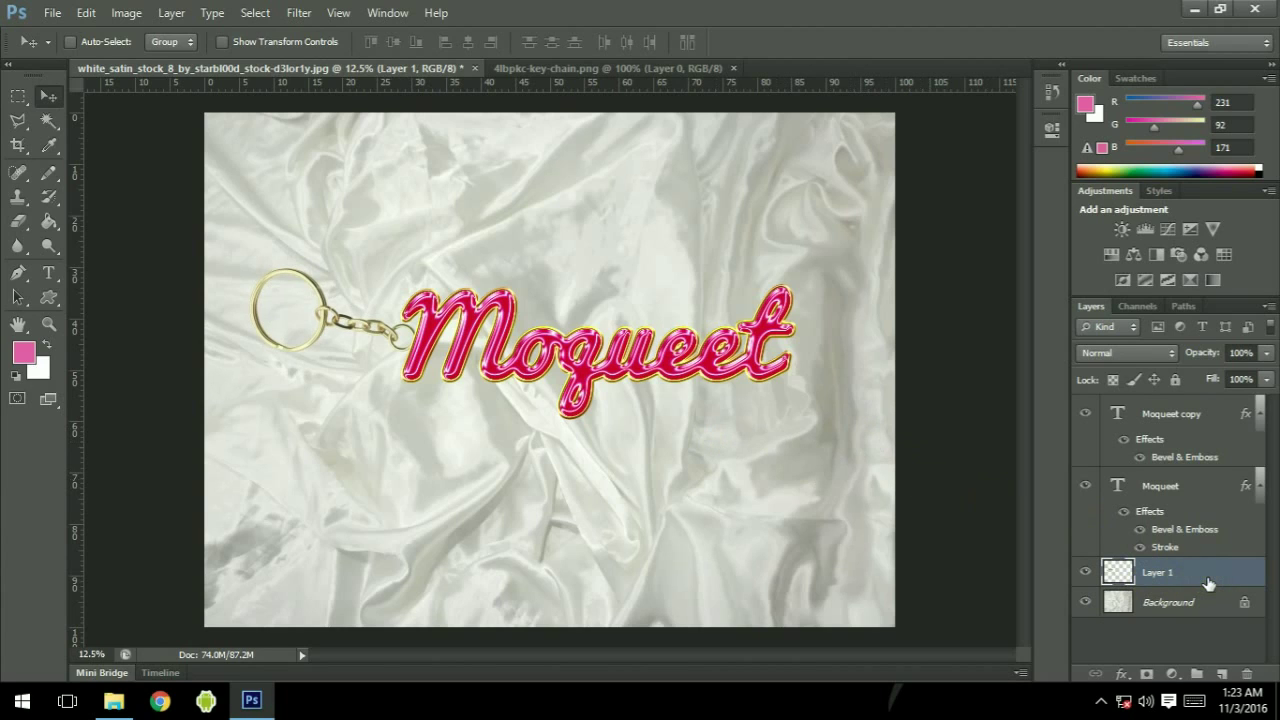
double_click(1207, 582)
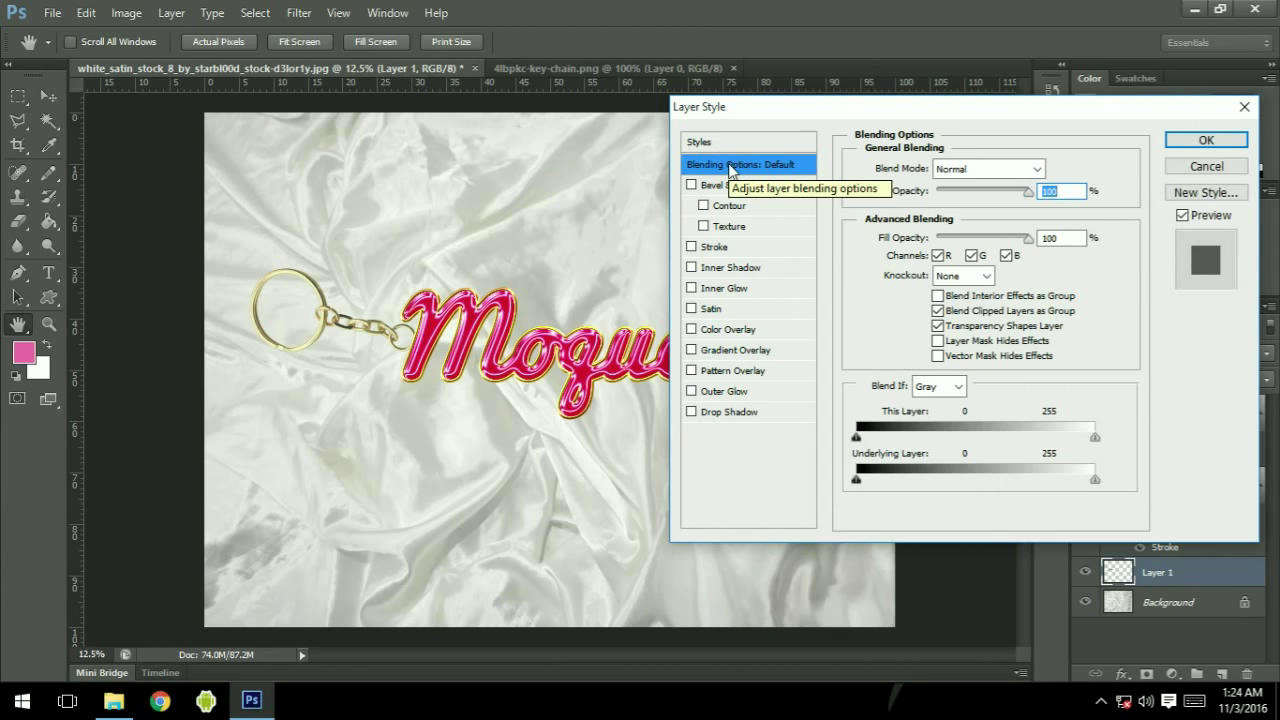
left_click(735, 290)
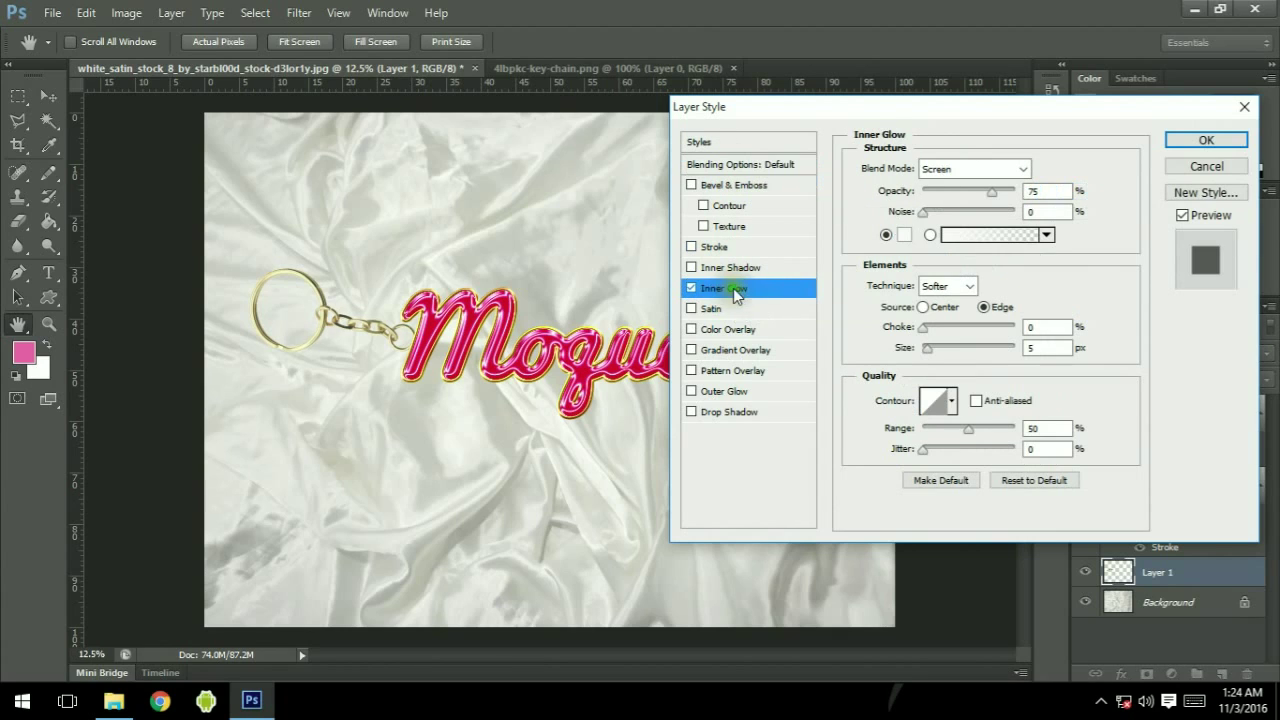
left_click(982, 178)
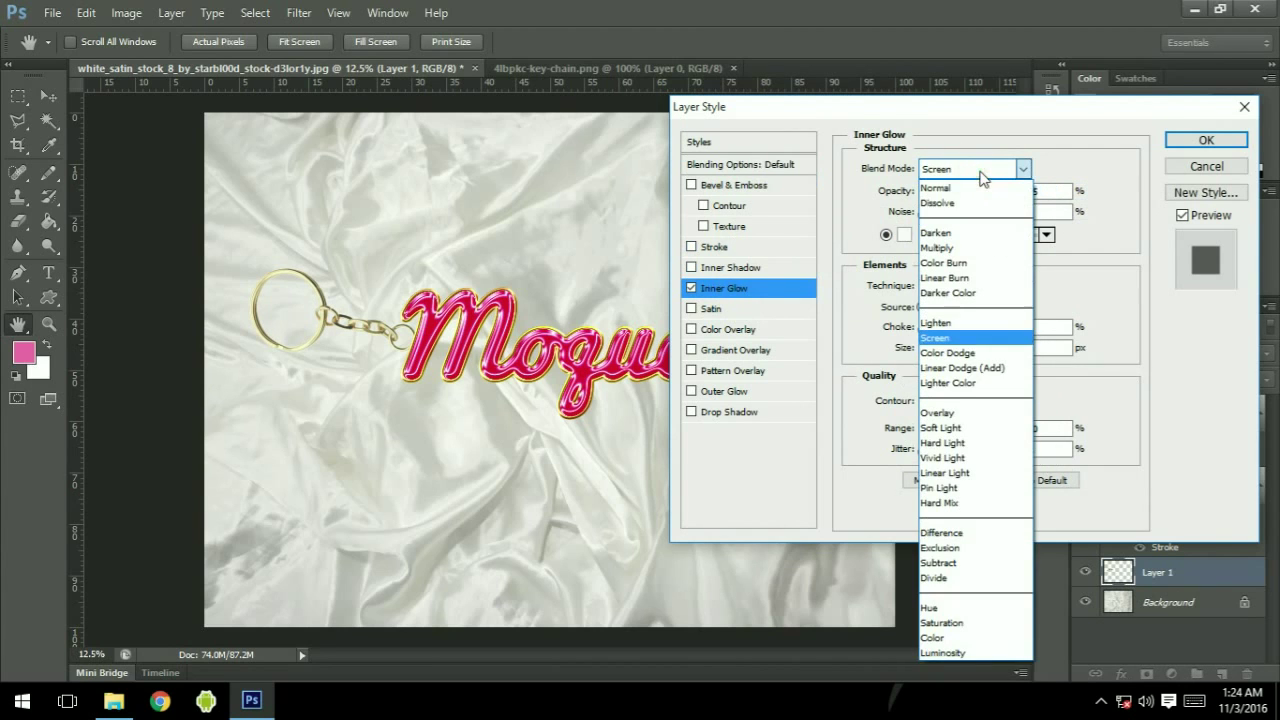
left_click(960, 182)
- Colour the keychain's inner glow yellow #ffea00 and apply the layer style
left_click(912, 235)
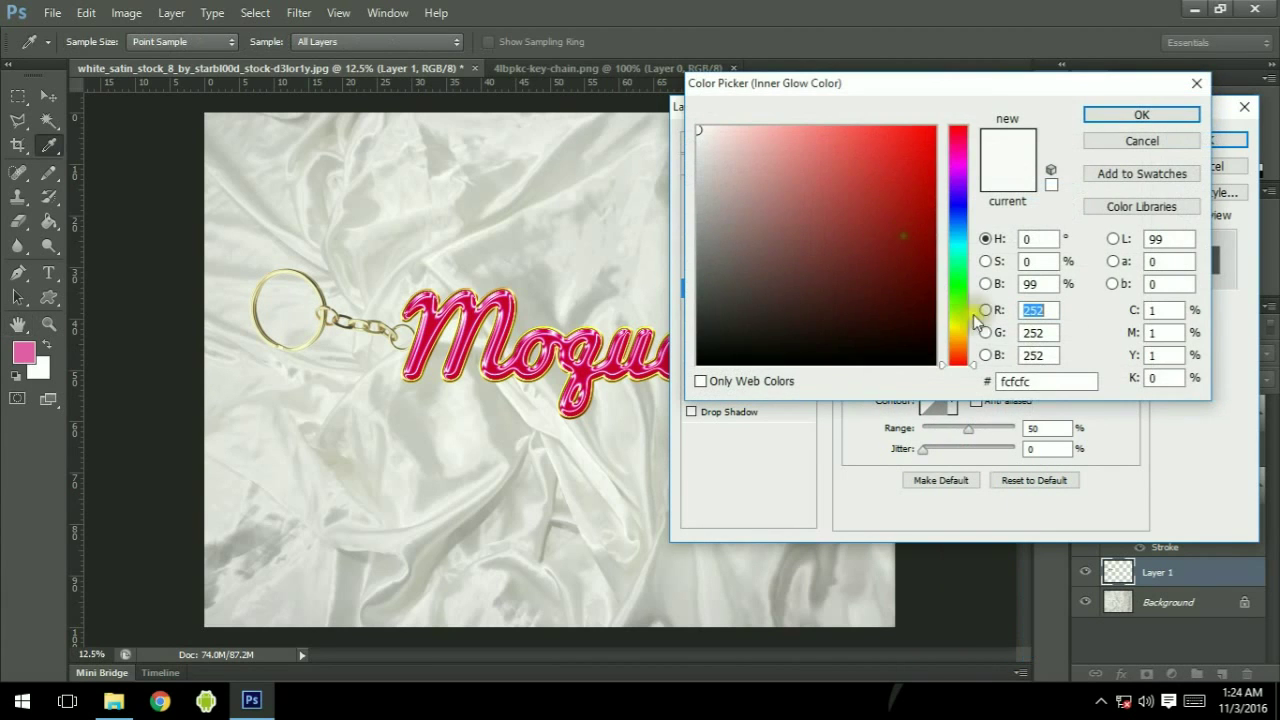
left_click_drag(1050, 381, 986, 385)
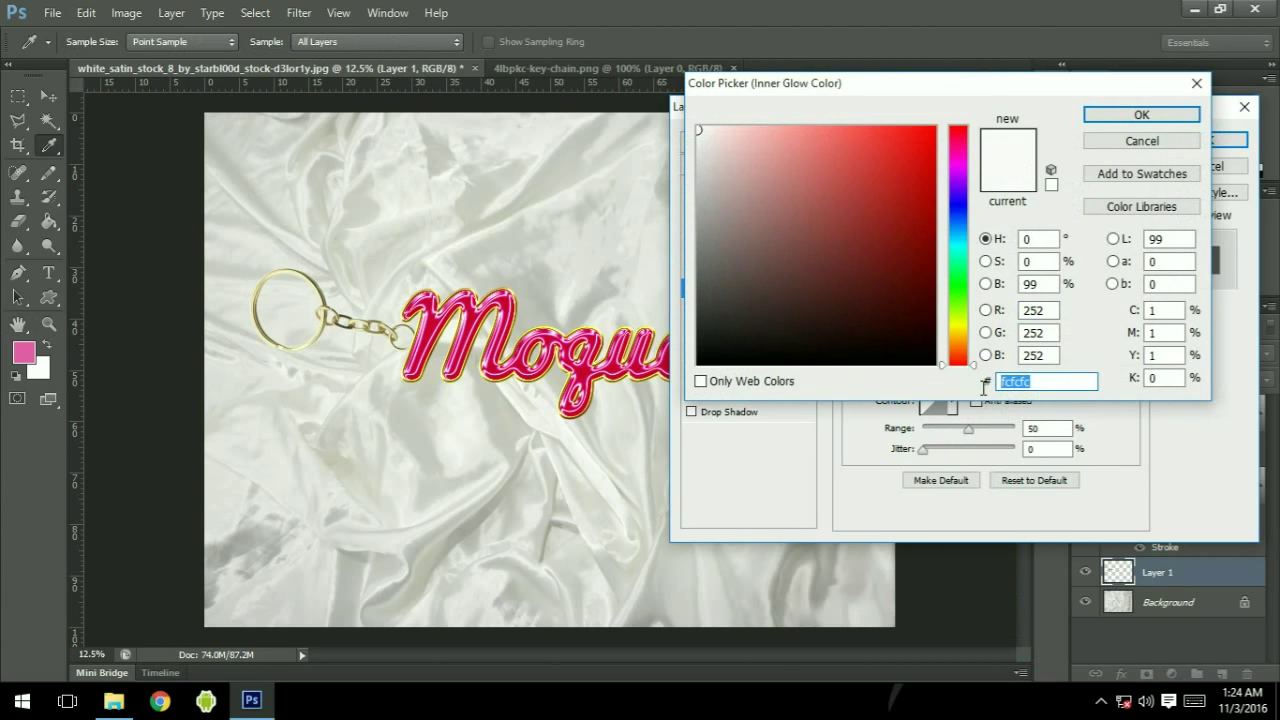
type("ffea")
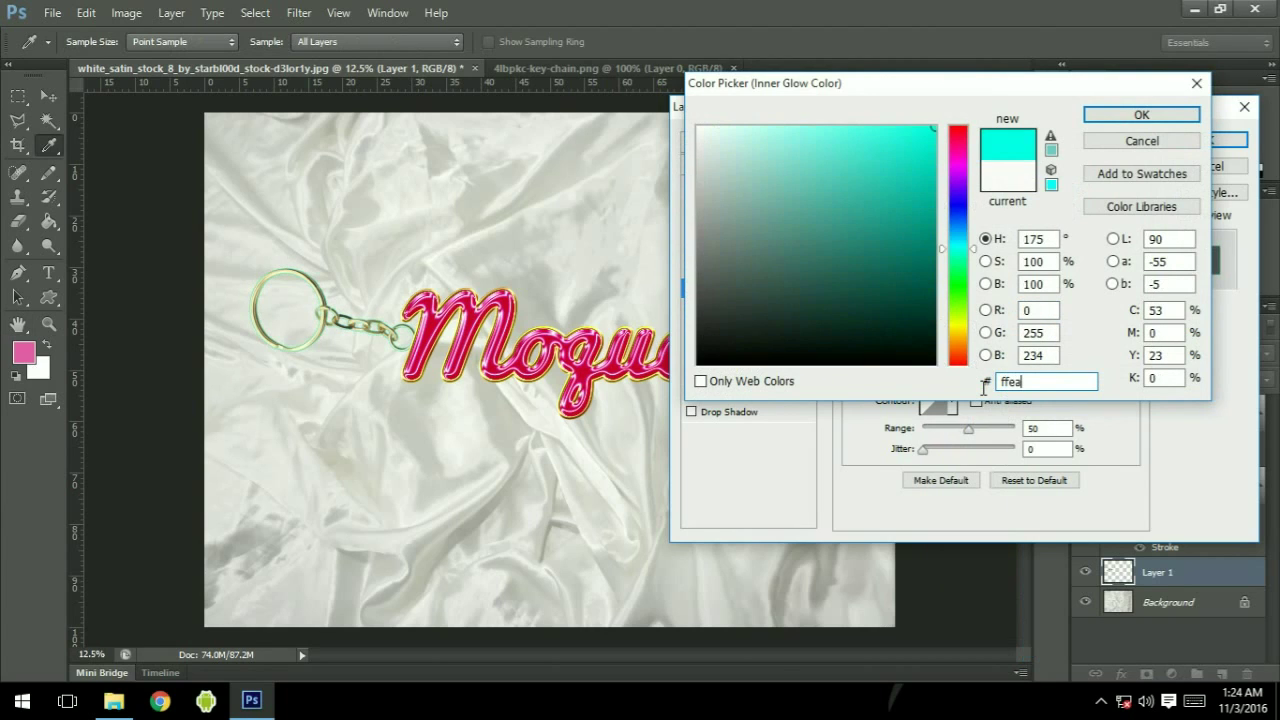
type("00")
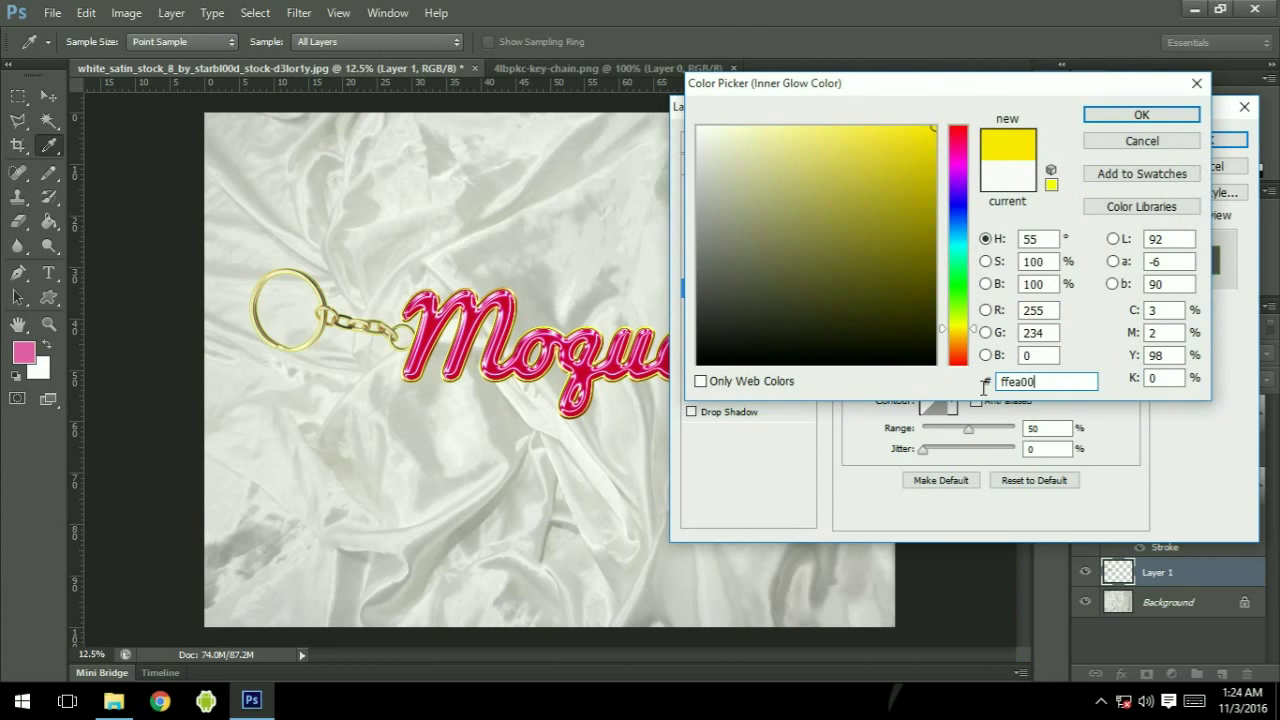
key("Return")
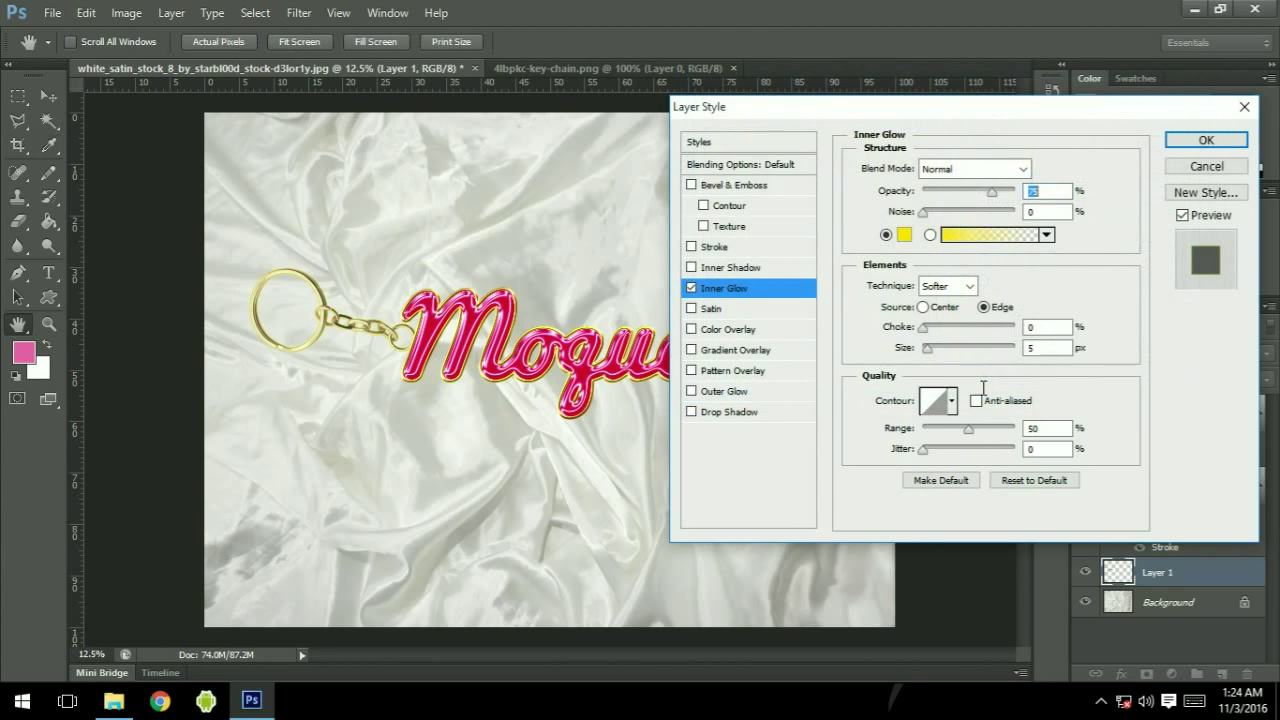
left_click(1181, 217)
left_click(1182, 216)
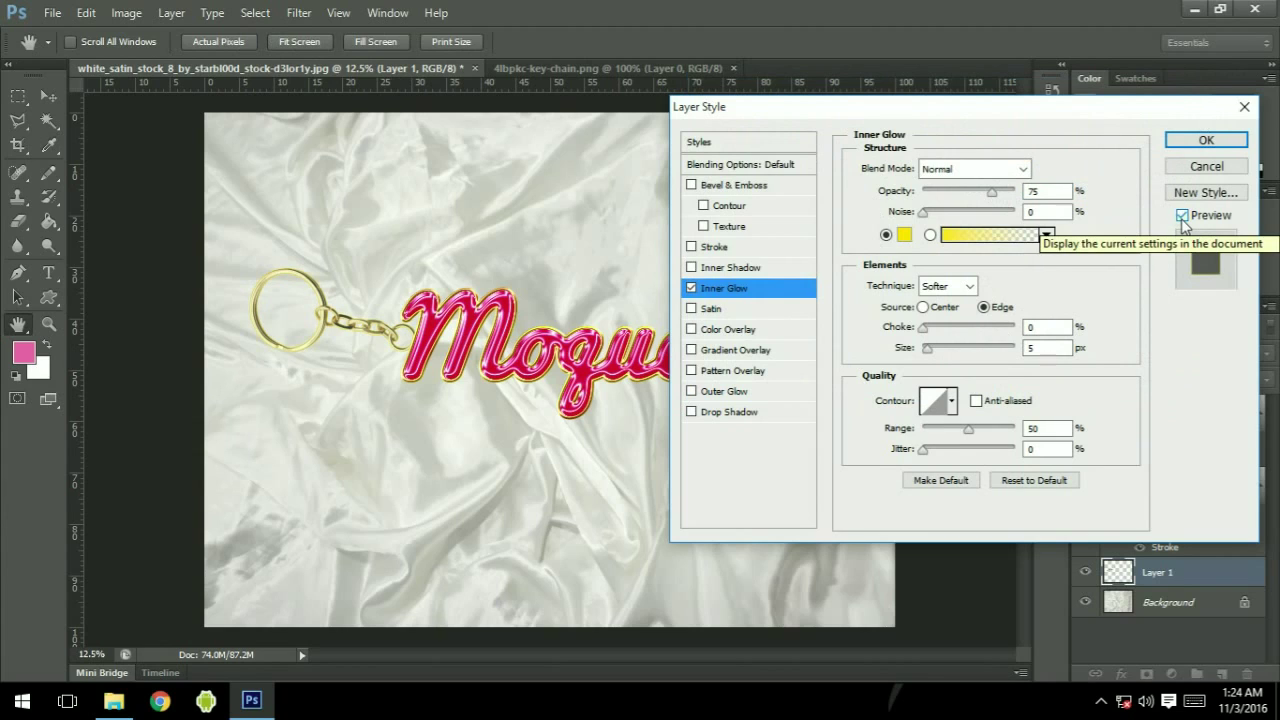
left_click(1205, 142)
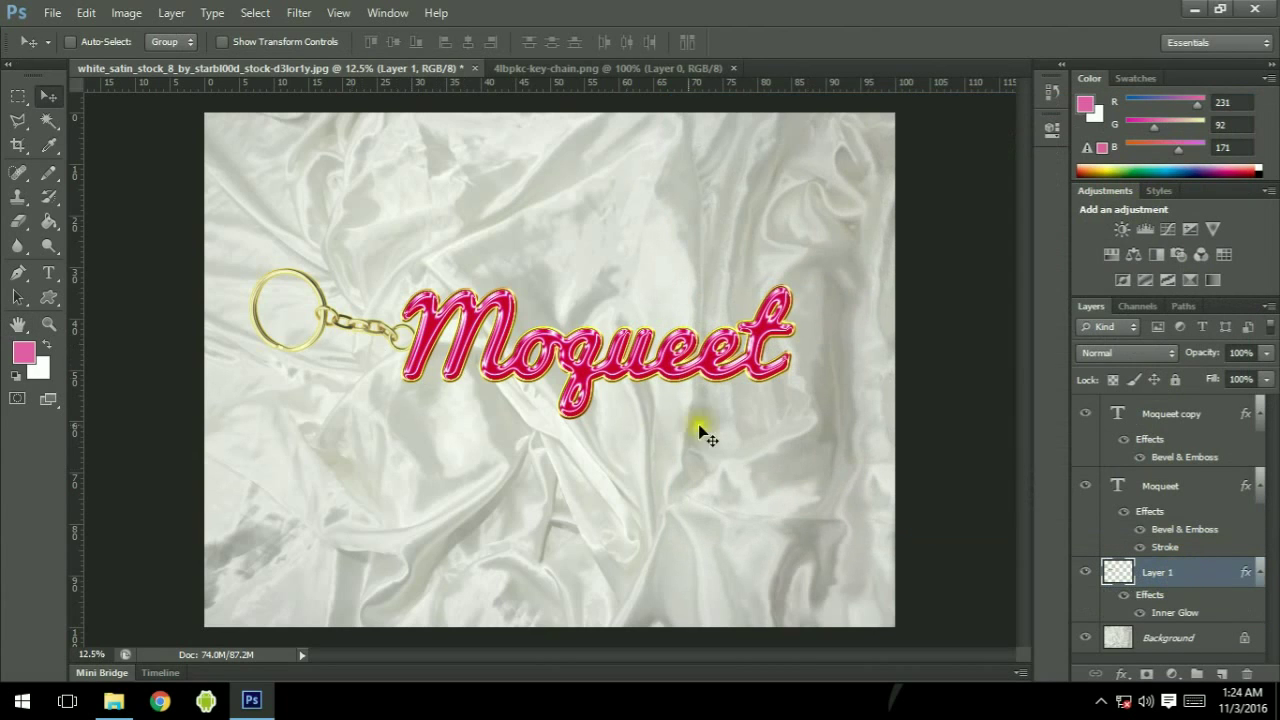
- Check the keychain layer's visibility and bring up Image > Adjustments > Photo Filter
left_click(1086, 572)
left_click(1086, 572)
left_click(126, 14)
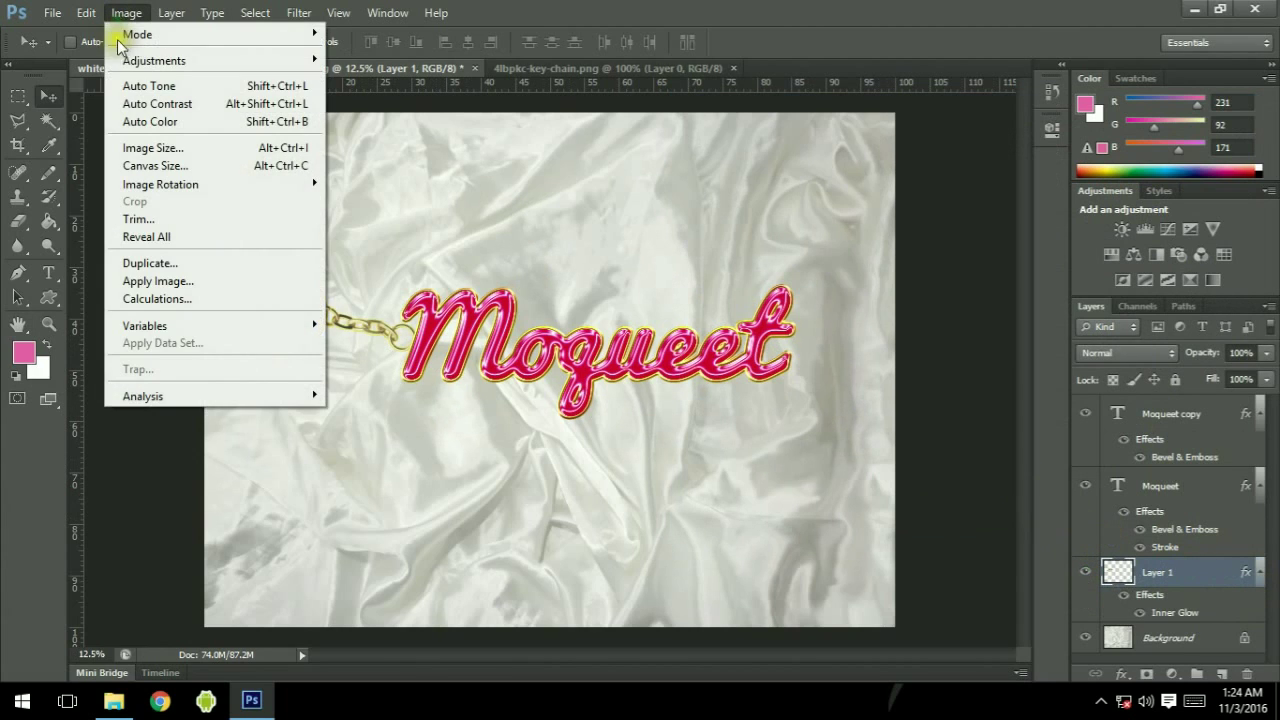
mouse_move(134, 61)
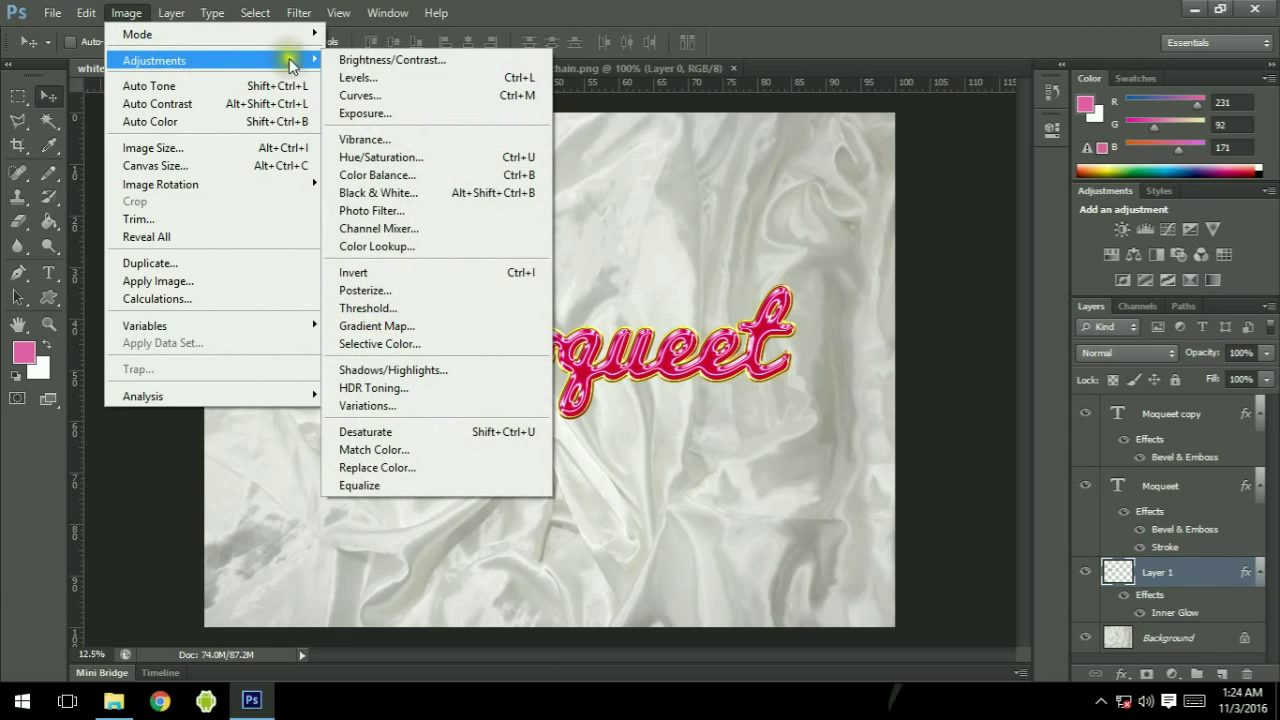
left_click(394, 210)
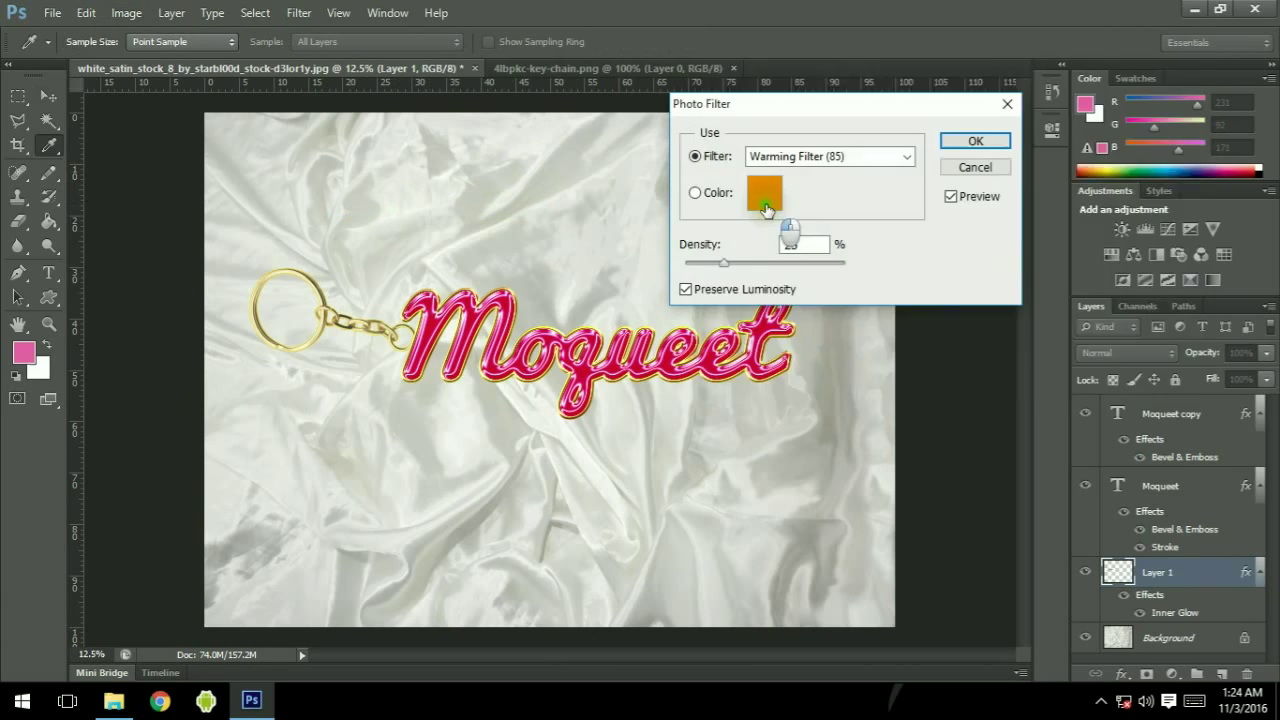
- Set the photo filter colour to #e7bc11 at 40% density and apply it
left_click(766, 194)
left_click_drag(1063, 374, 963, 381)
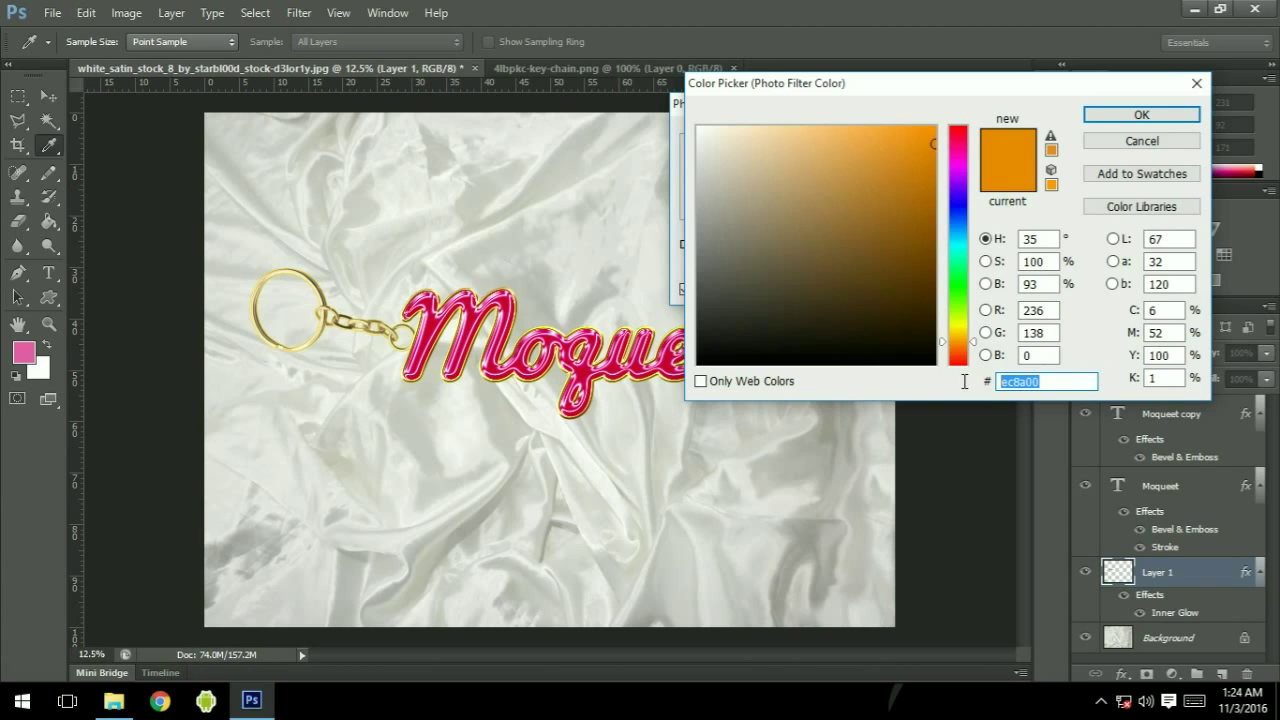
type("e7")
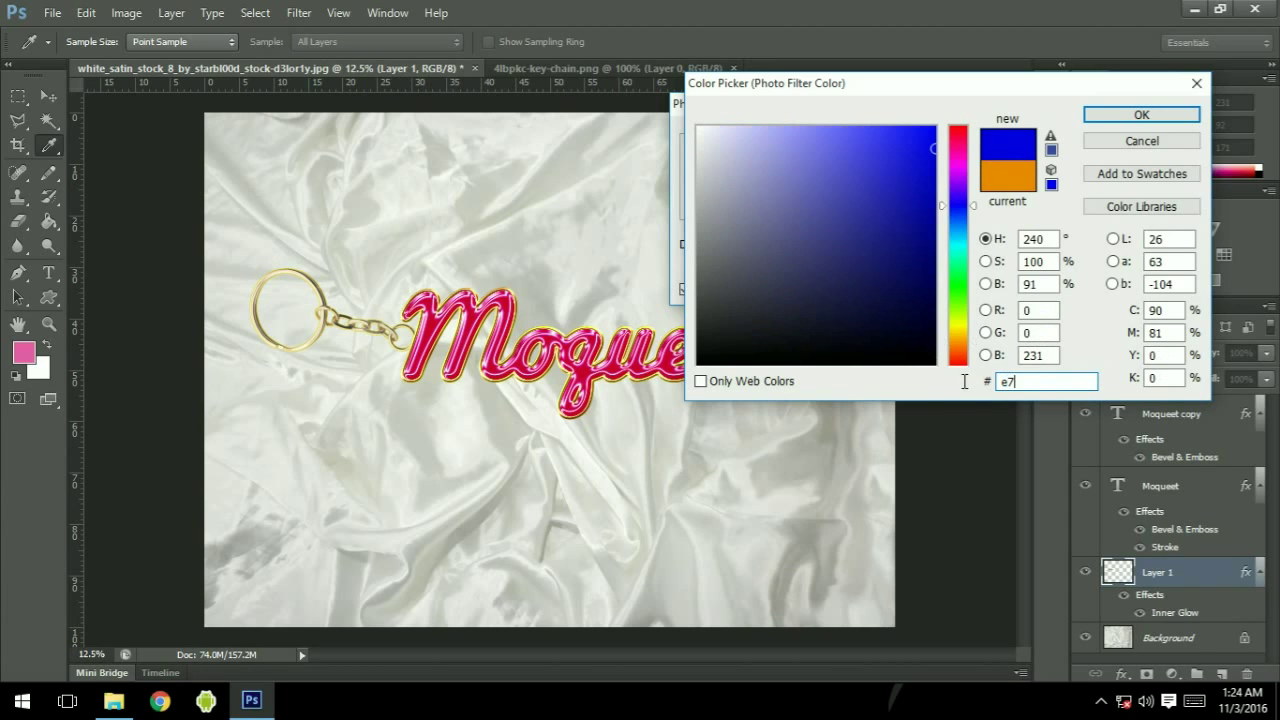
type("bc11")
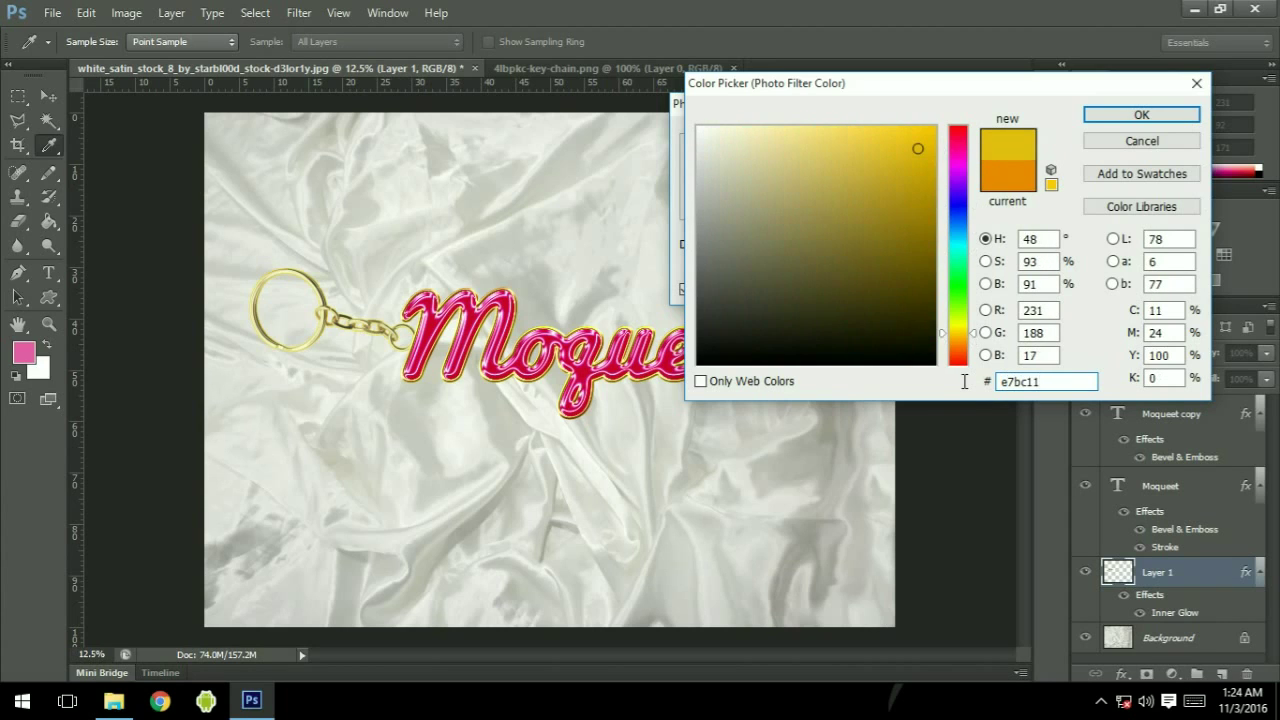
key("Return")
double_click(800, 245)
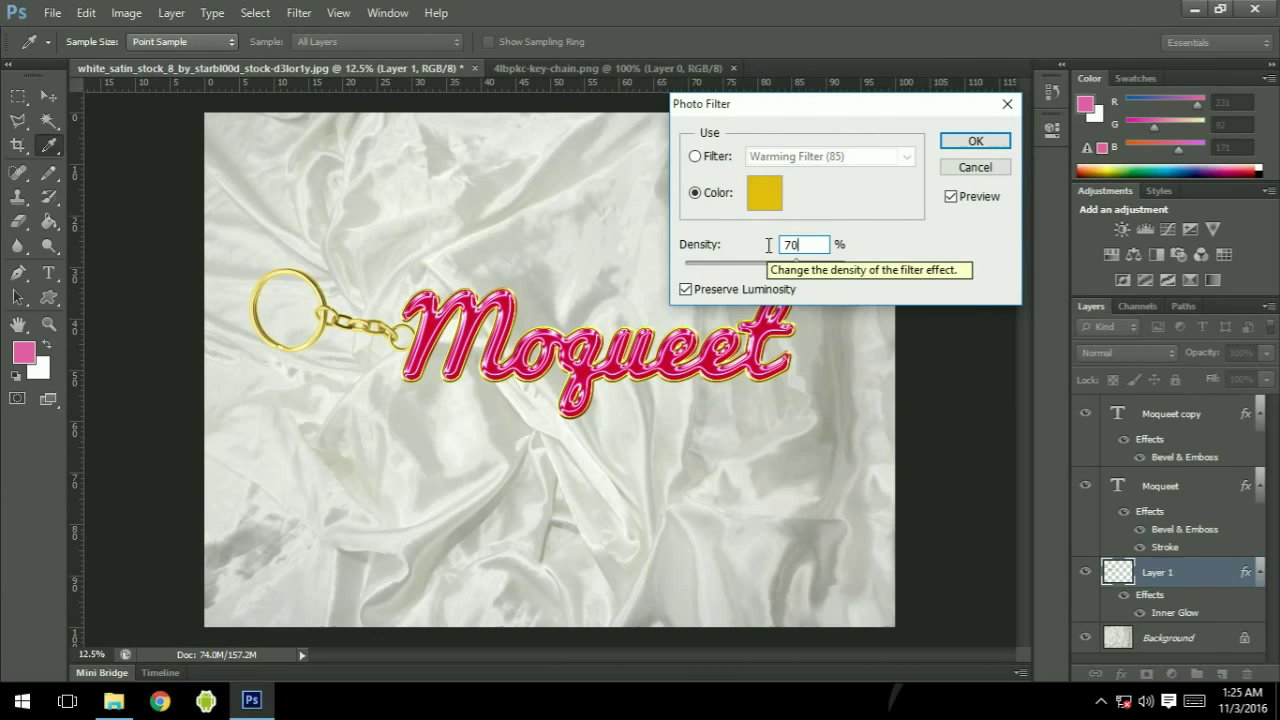
key("BackSpace")
key("BackSpace")
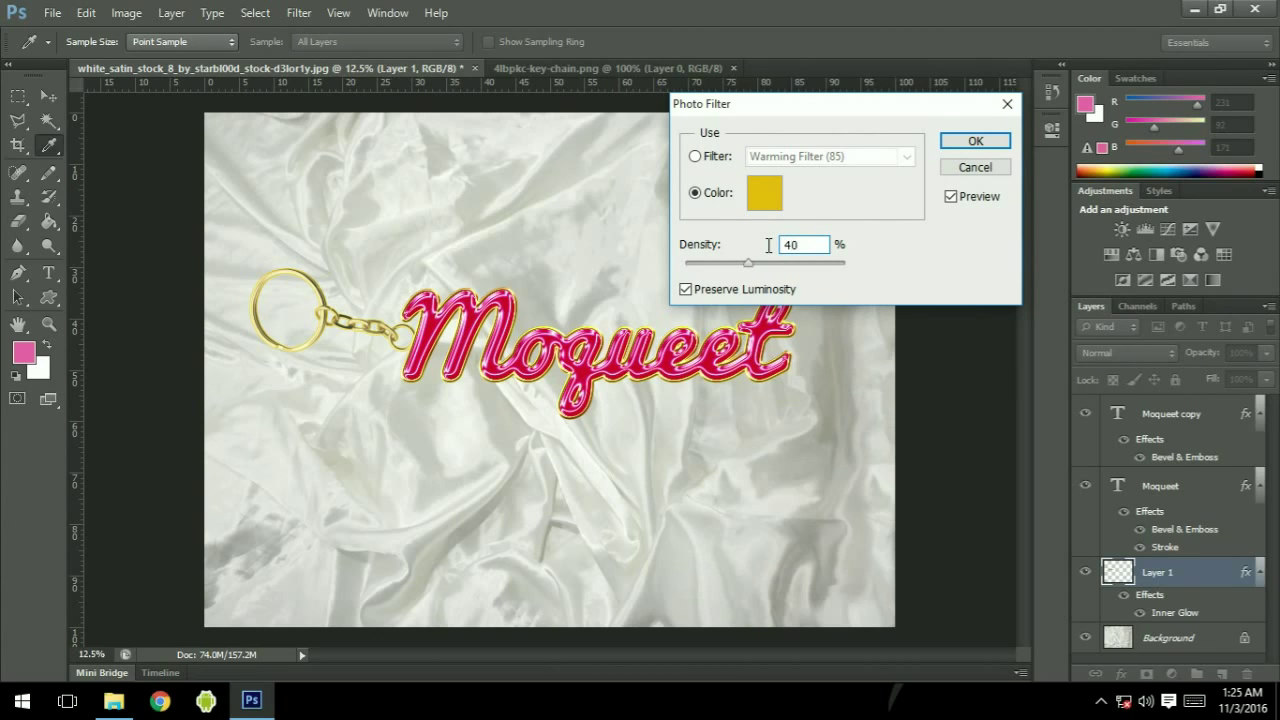
key("Return")
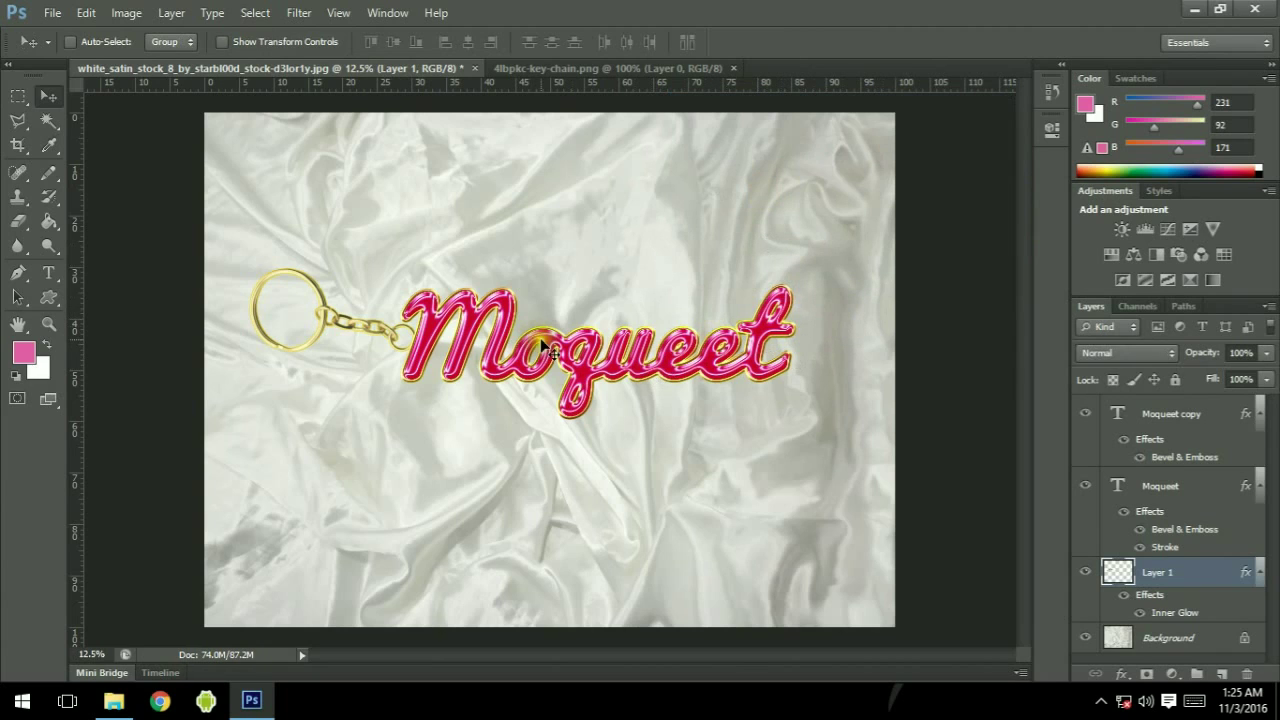
- Select Moqueet copy, Moqueet and Layer 1 and move them slightly lower on the satin
left_click(1186, 488)
left_click(1177, 420)
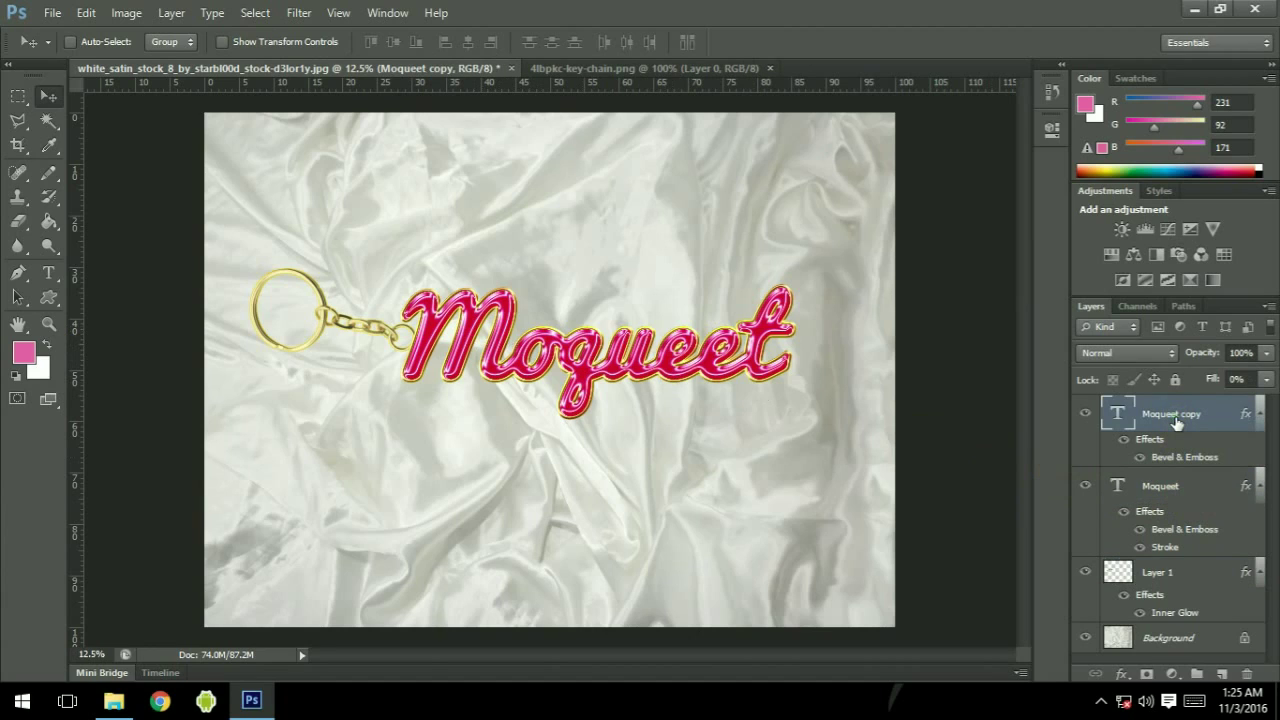
left_click(1186, 486, "ctrl")
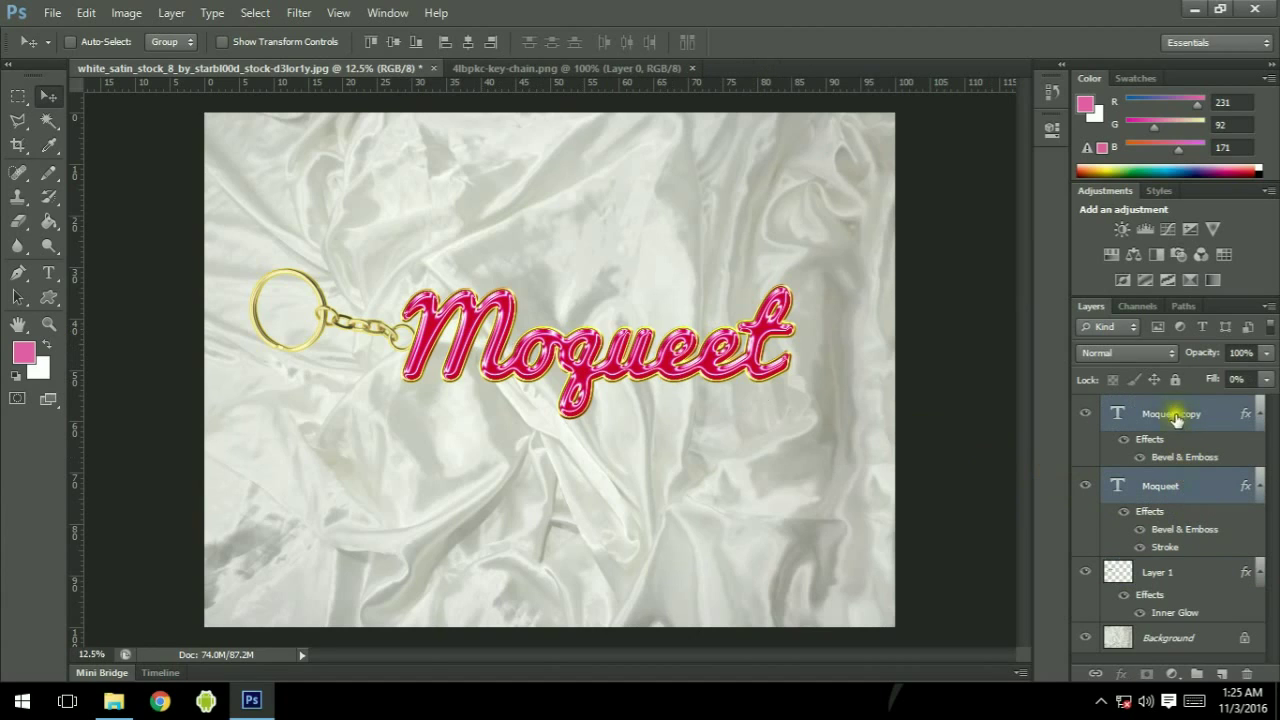
left_click(1184, 579, "ctrl")
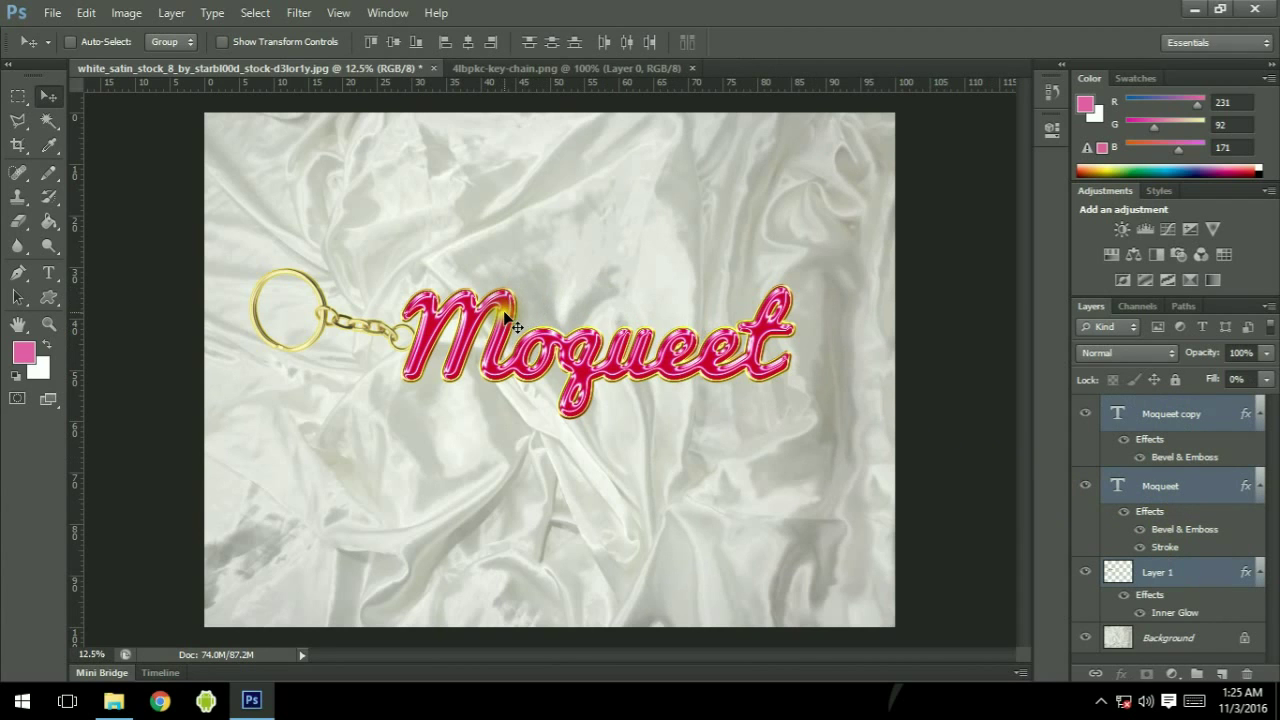
left_click_drag(500, 316, 496, 360)
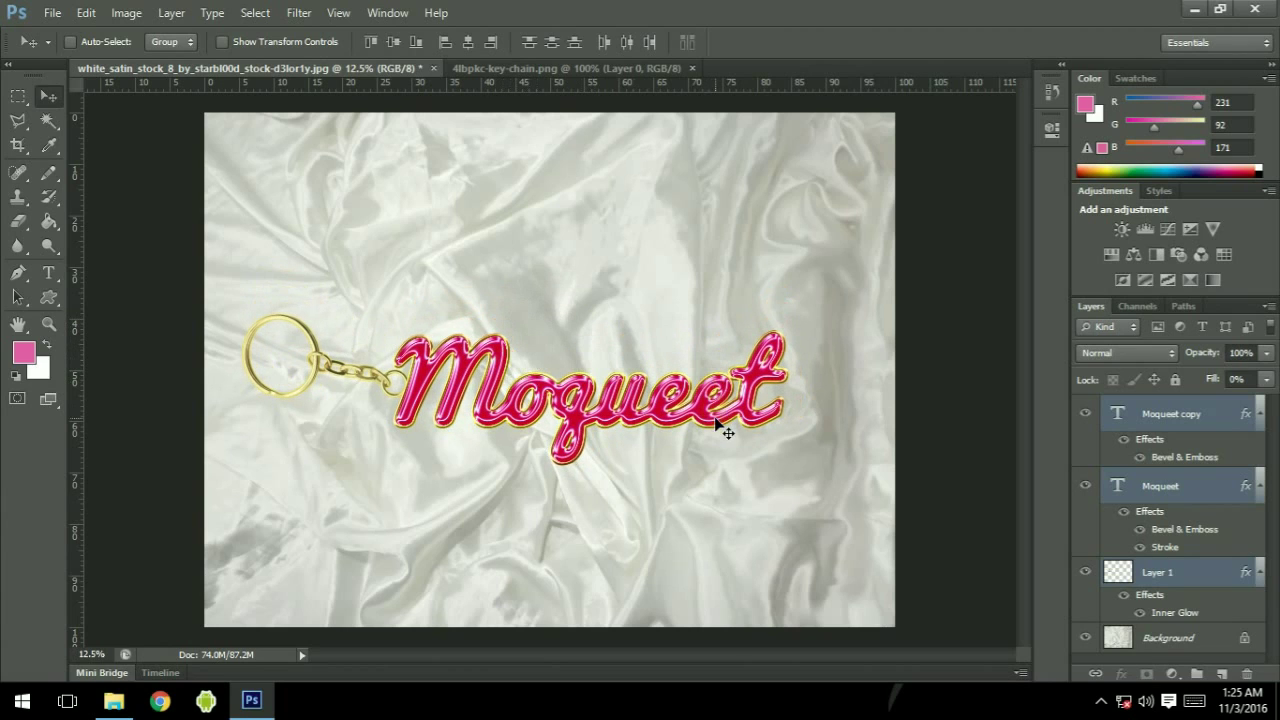
- Merge the three layers into one Moqueet copy layer and nudge it slightly right
left_click(1183, 427)
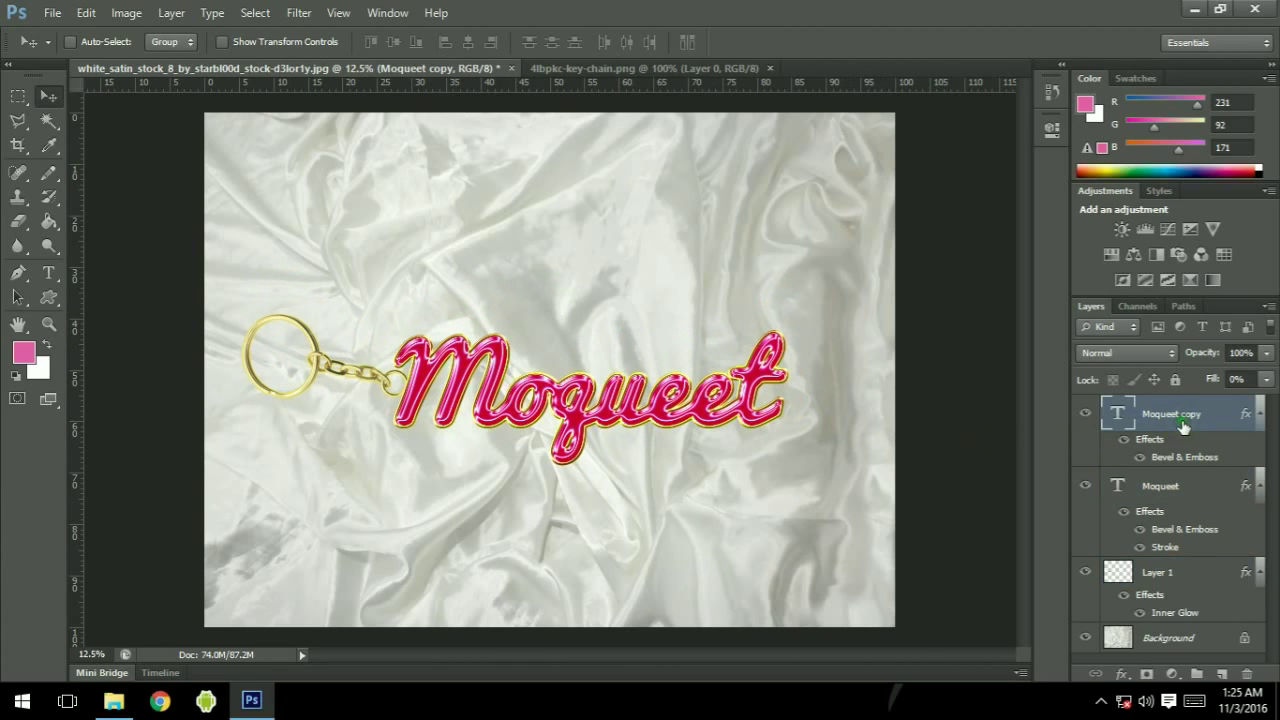
left_click(1187, 491, "ctrl")
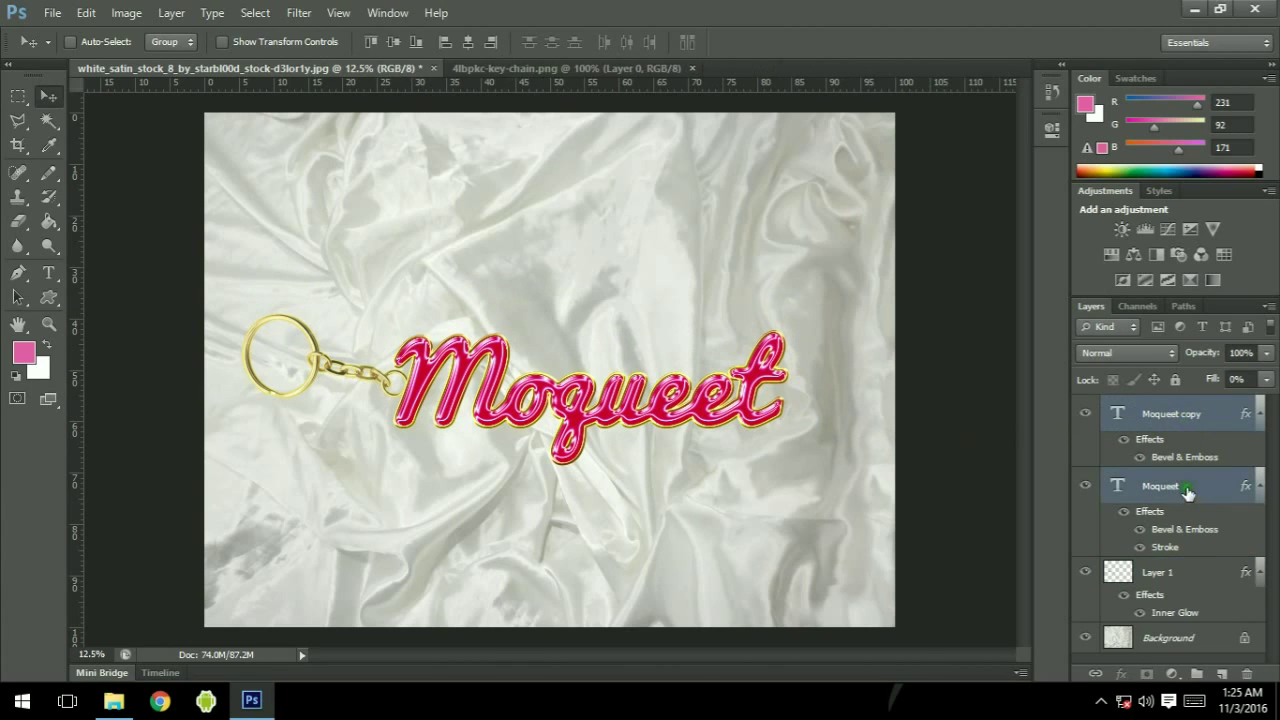
left_click(1193, 572, "ctrl")
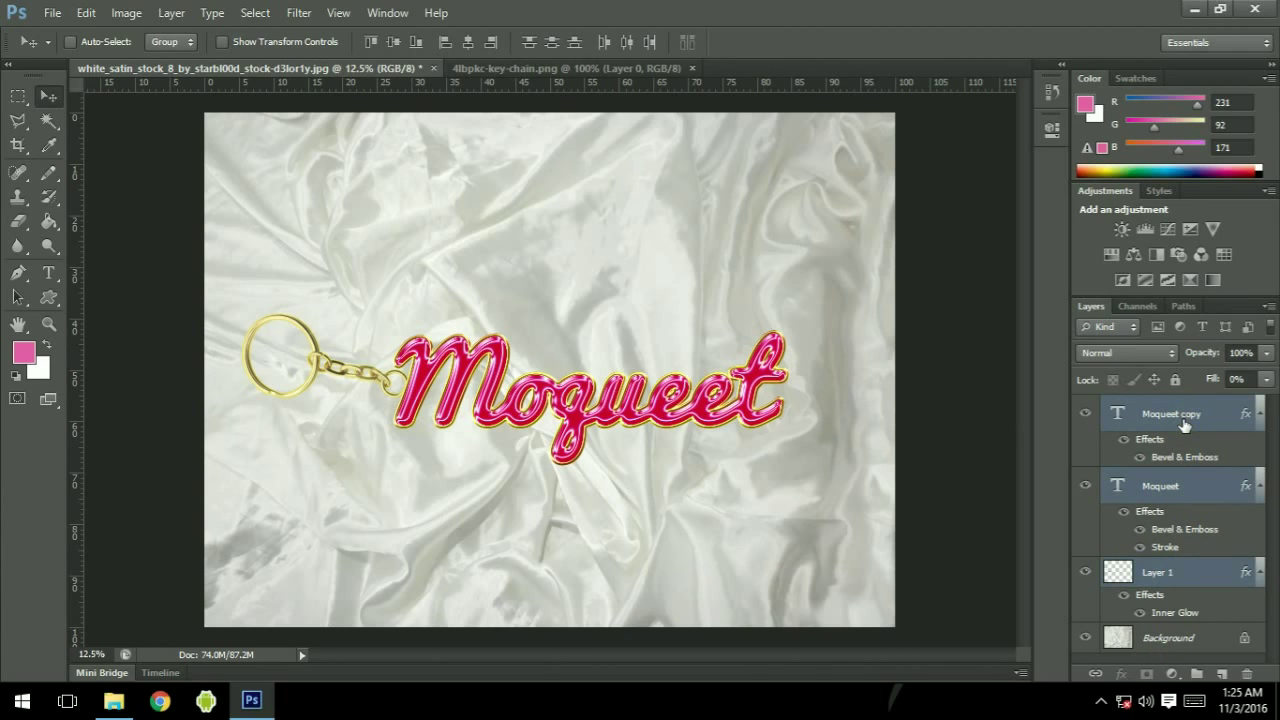
key("ctrl+e")
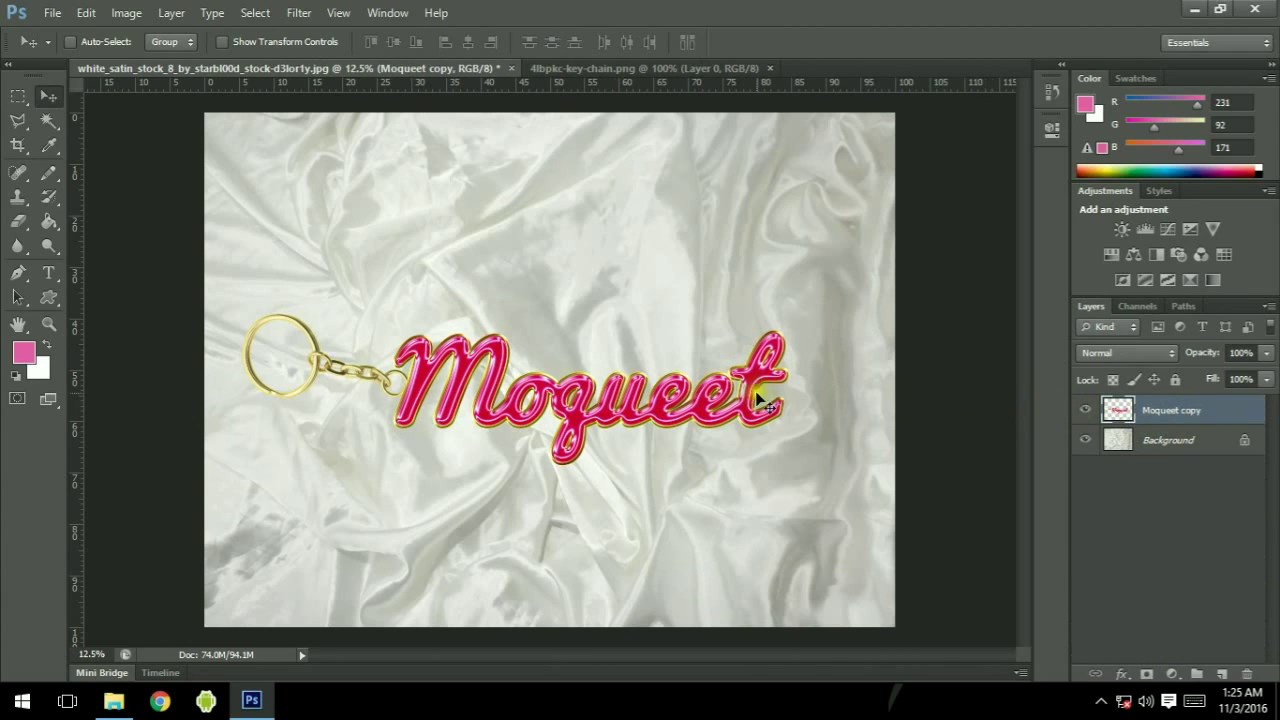
mouse_move(590, 412)
left_mouse_down()
mouse_move(580, 304)
mouse_move(599, 420)
left_mouse_up()
left_click(1086, 410)
left_click(1086, 410)
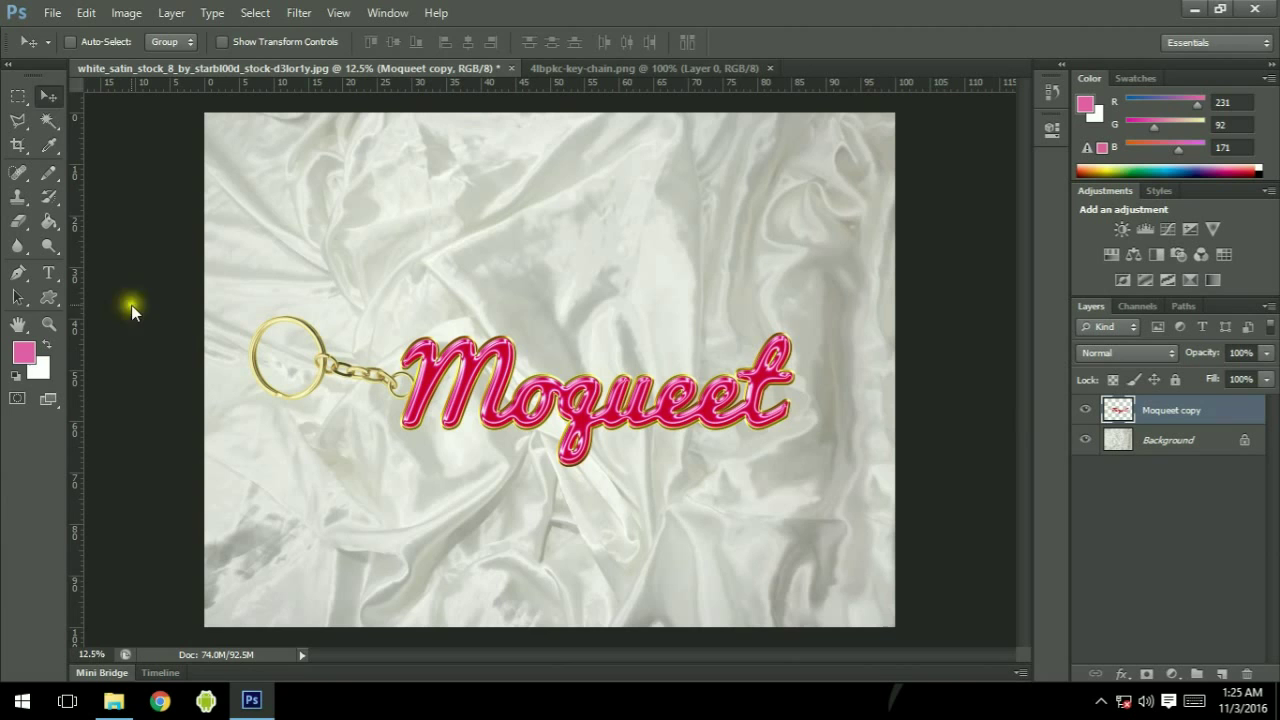
- Zoom in twice on the merged Moqueet lettering
left_click(49, 324)
left_click(660, 390)
left_click(660, 390)
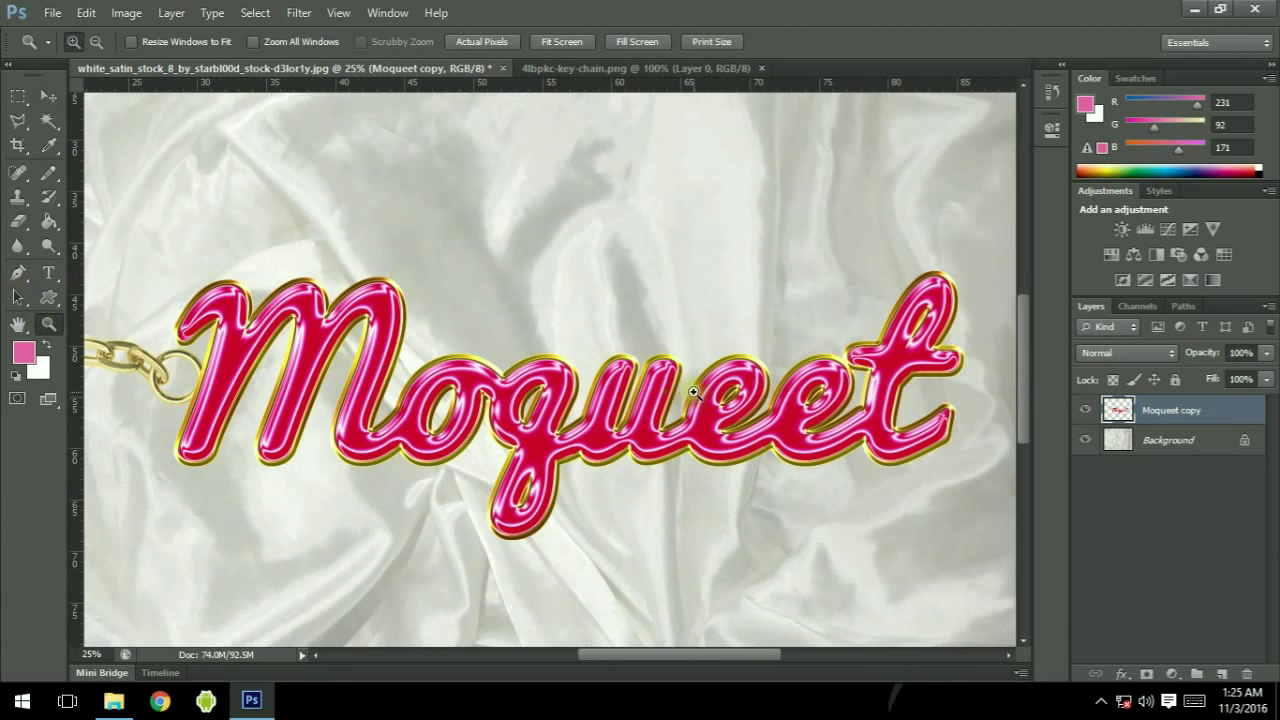
- Add a drop shadow to the Moqueet copy layer with 25 px distance and 20 px size
double_click(1195, 411)
left_click(1241, 418)
double_click(1241, 418)
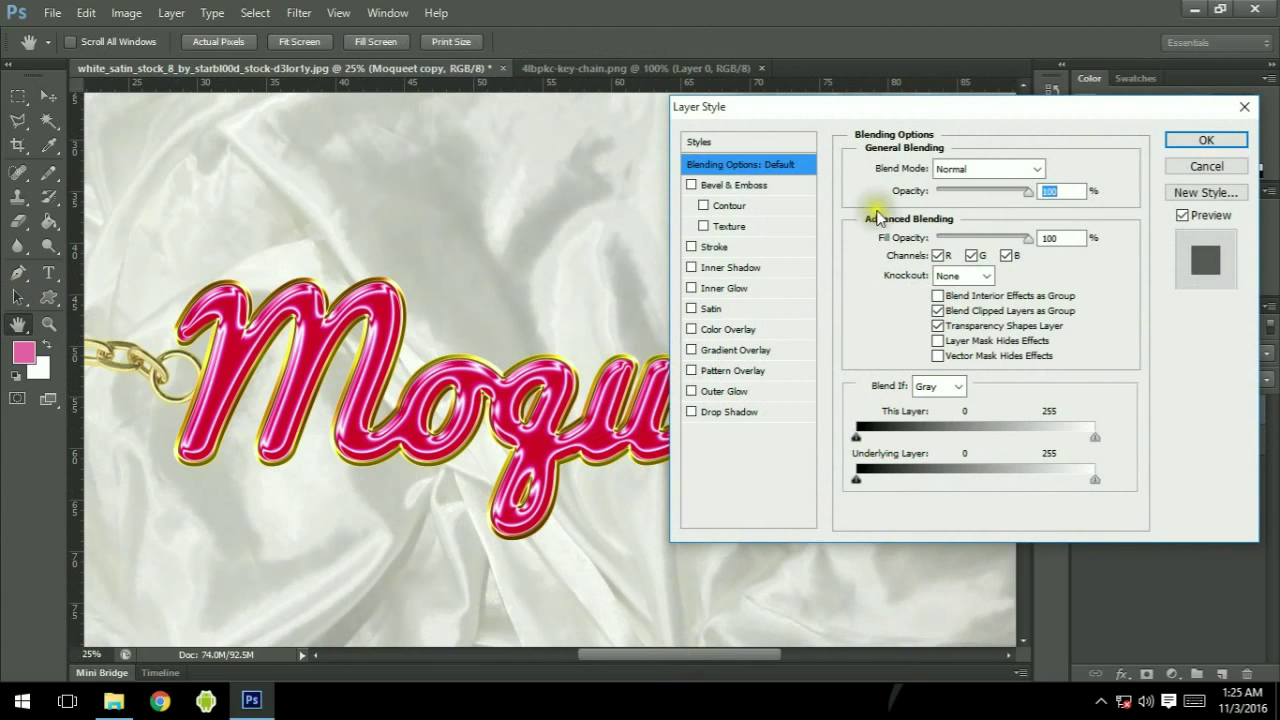
left_click(735, 411)
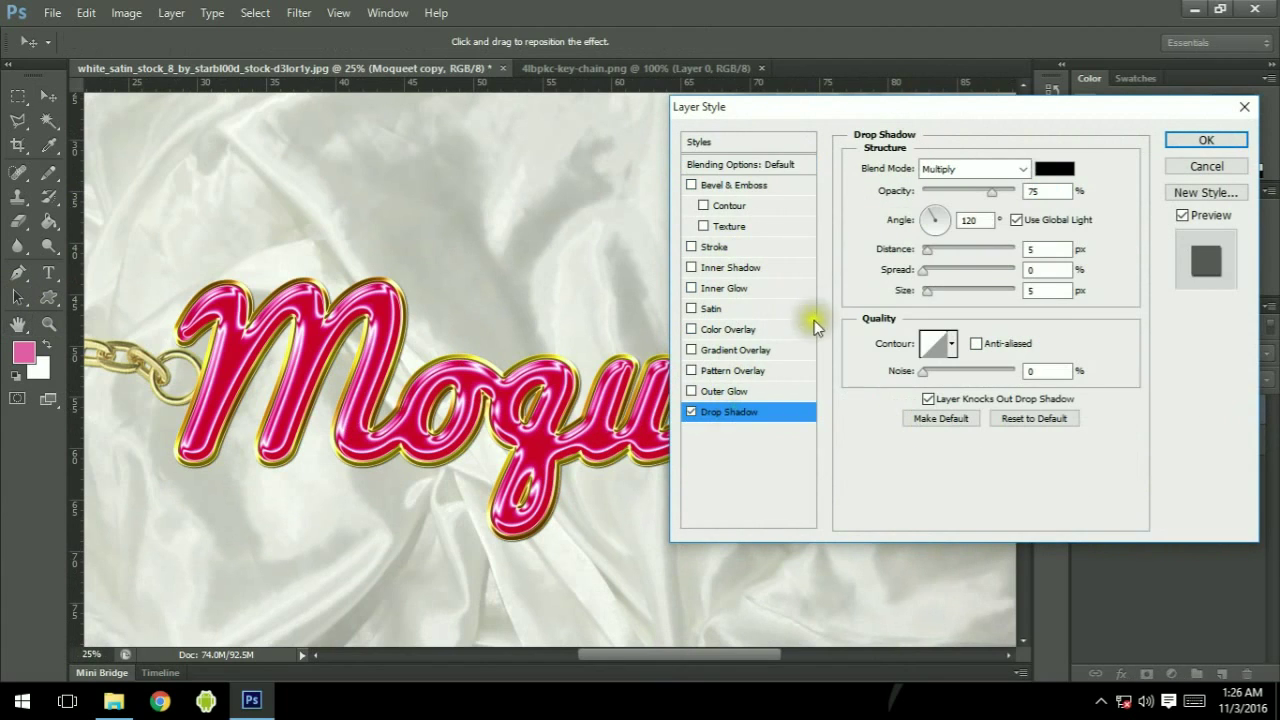
left_click(1027, 248)
type("25")
left_click(1043, 268)
left_click(1040, 290)
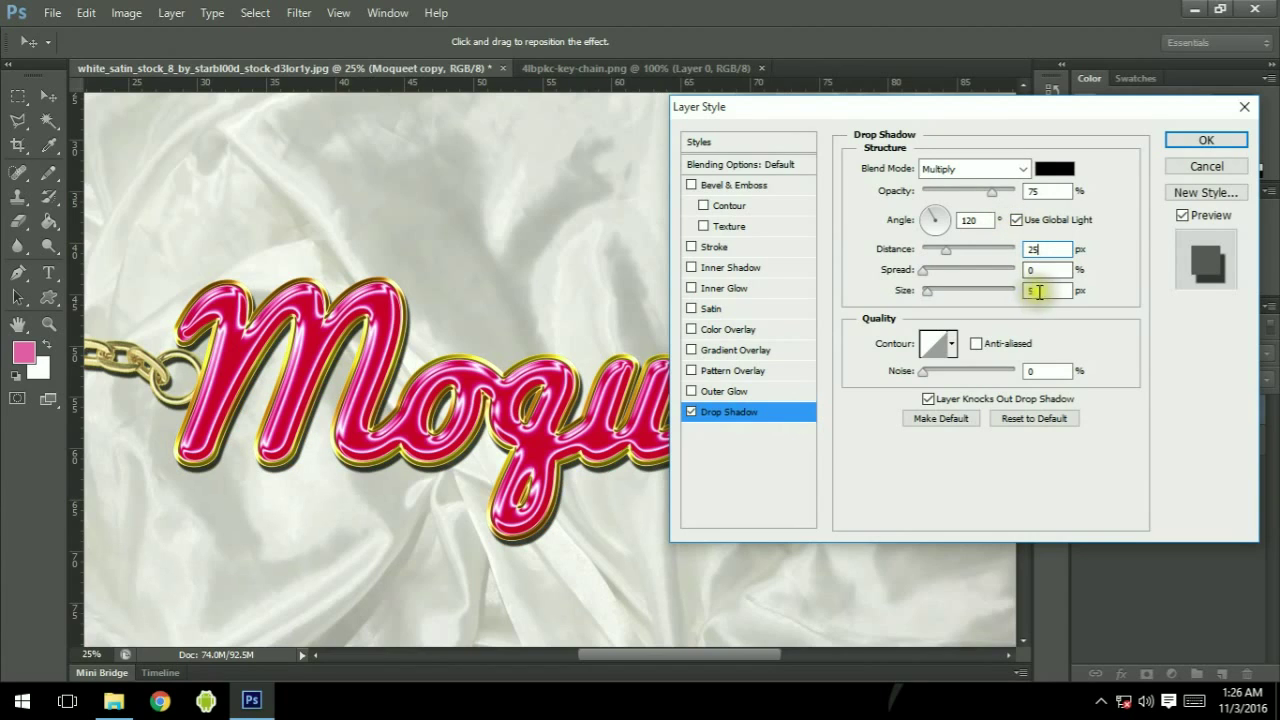
key("BackSpace")
type("20")
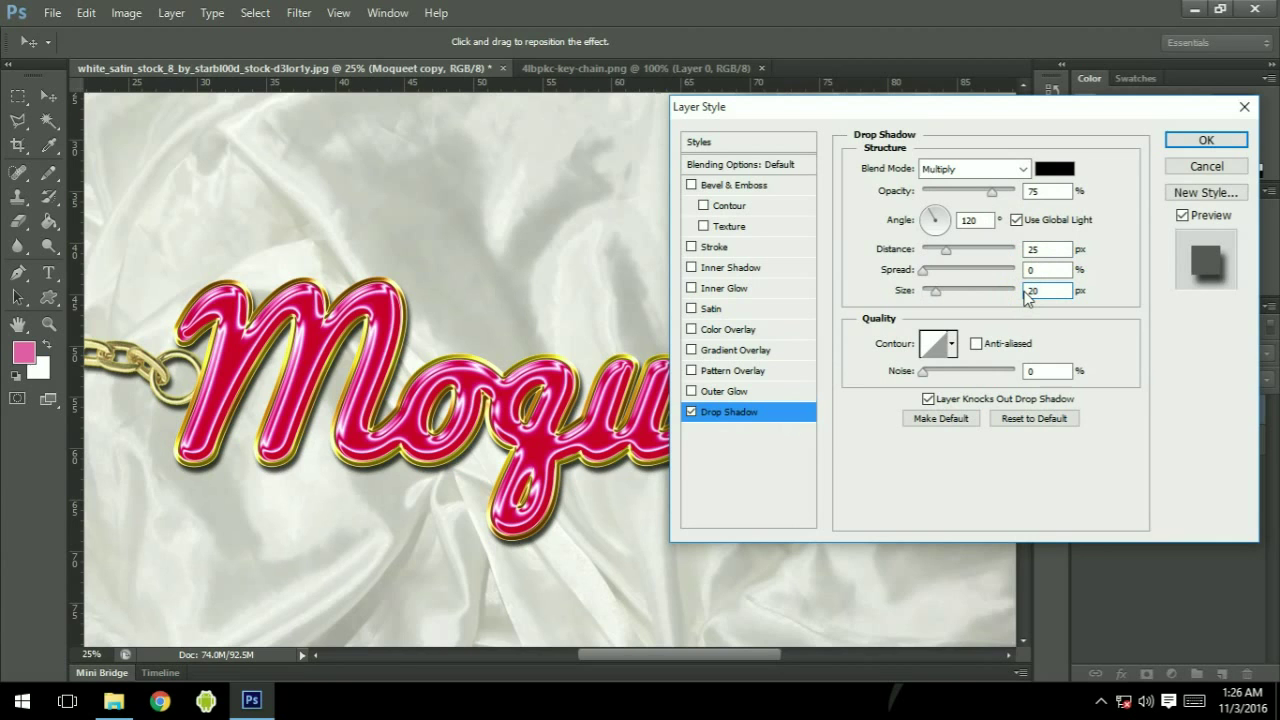
key("Return")
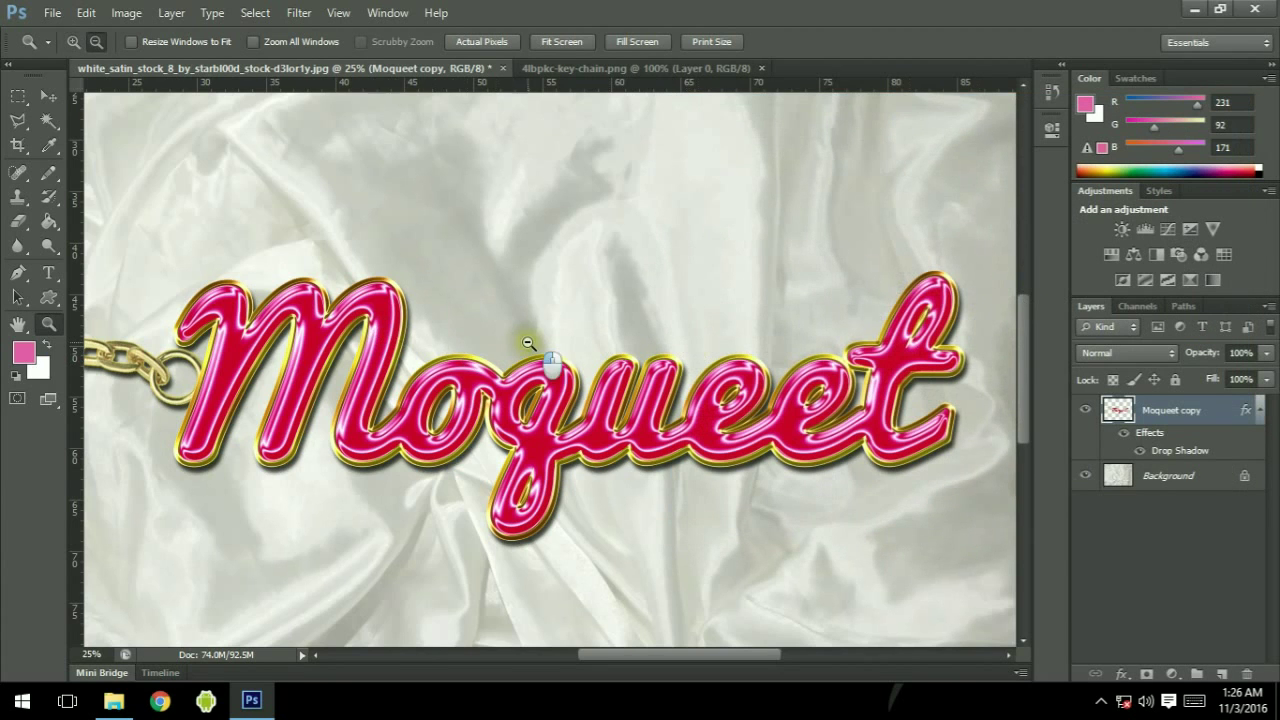
key("ctrl+minus")
key("ctrl+minus")
left_click(577, 354)
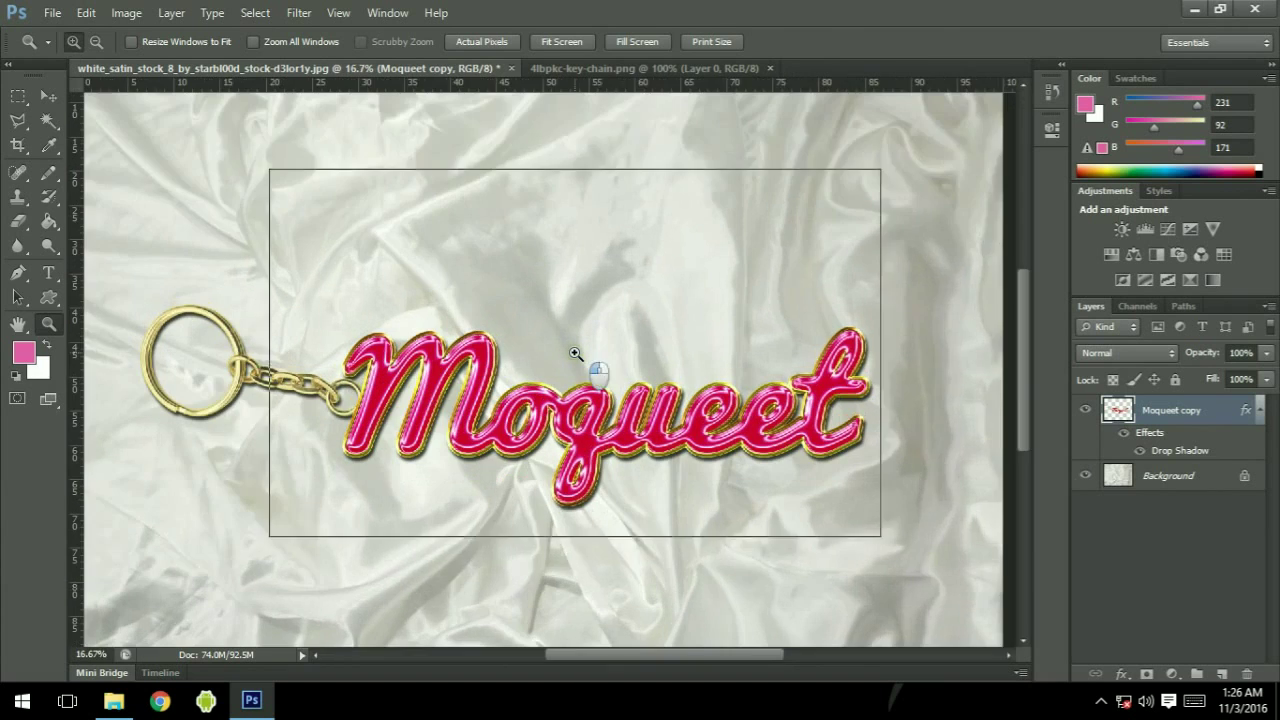